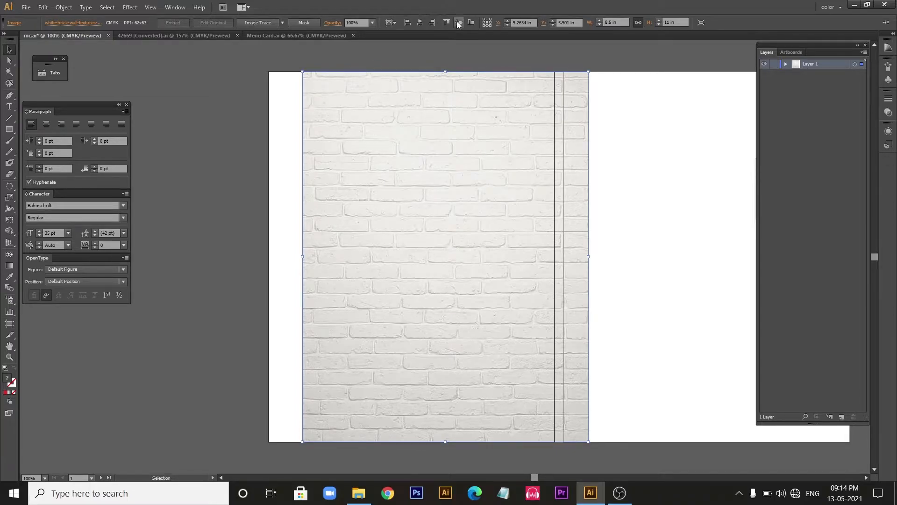
# Center the brick wall image horizontally and vertically on the first artboard and lock it in Layer 1
pyautogui.click(420, 21)
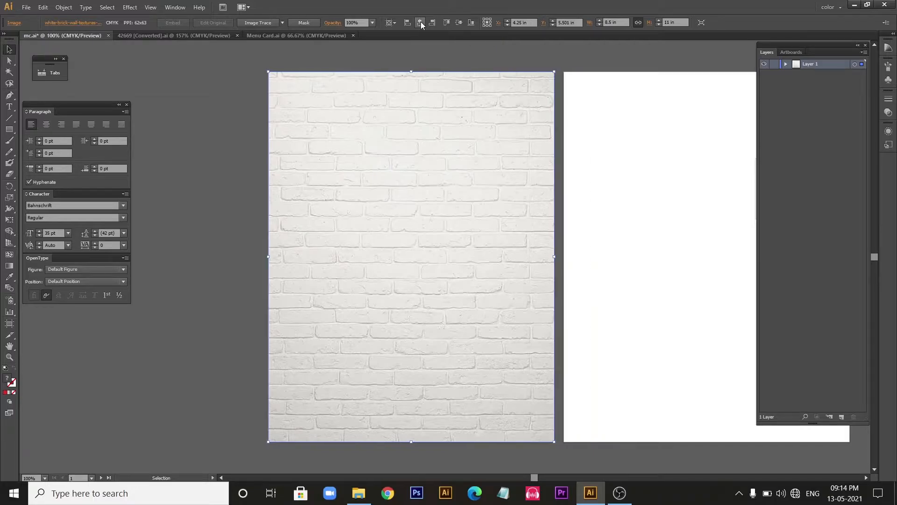
pyautogui.click(457, 24)
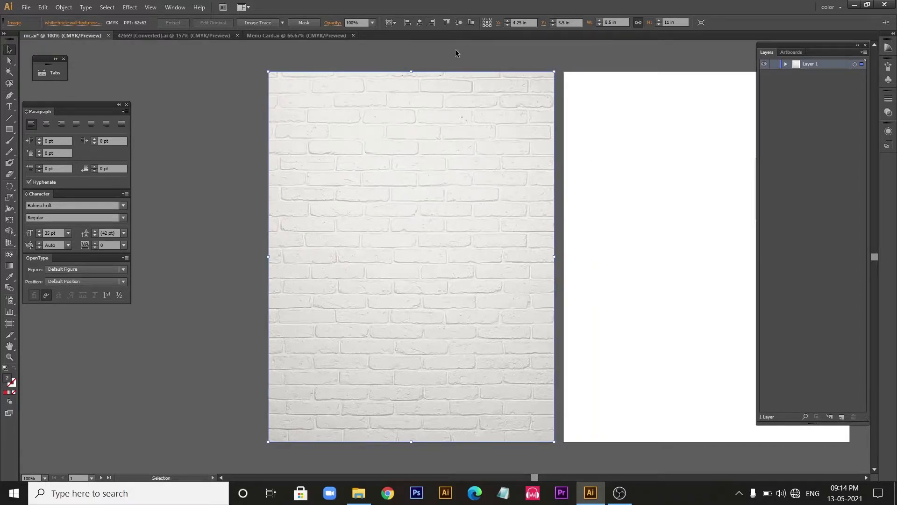
pyautogui.click(455, 49)
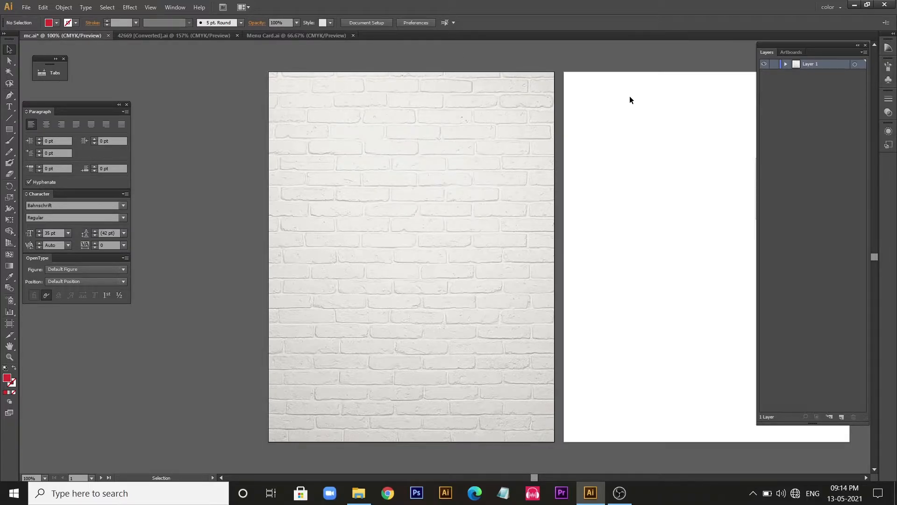
pyautogui.click(785, 65)
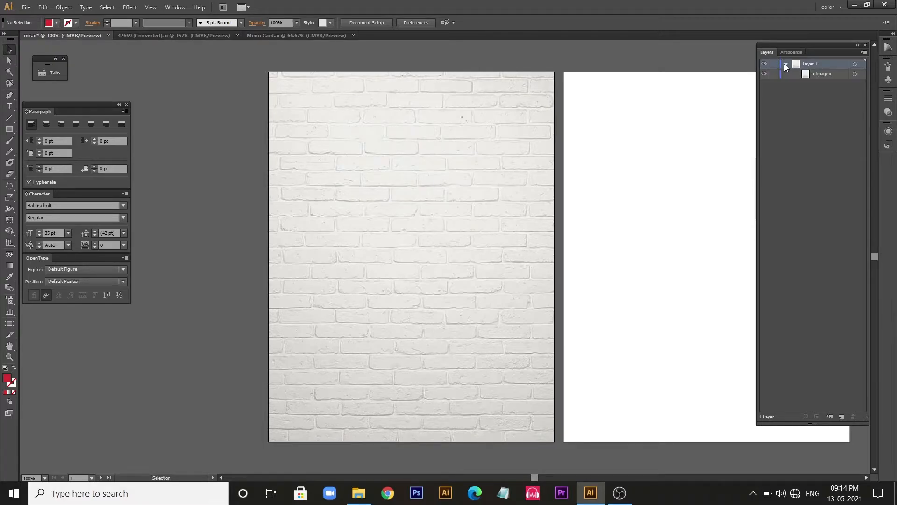
pyautogui.click(775, 75)
# Add the heading "Menu" in the Beyond The Mountains font at about 96 pt in the upper part of the page
pyautogui.press('t')
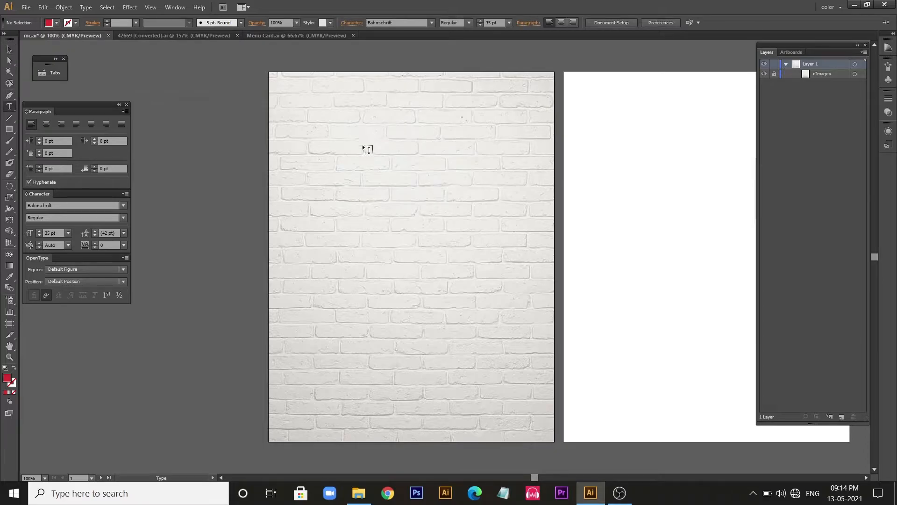
pyautogui.click(363, 147)
pyautogui.write('Menu')
pyautogui.hotkey('ctrl', 'a')
pyautogui.click(333, 23)
pyautogui.write('Beyond The Mountains')
pyautogui.press('Return')
pyautogui.click(9, 50)
pyautogui.moveTo(398, 128); pyautogui.dragTo(447, 148)
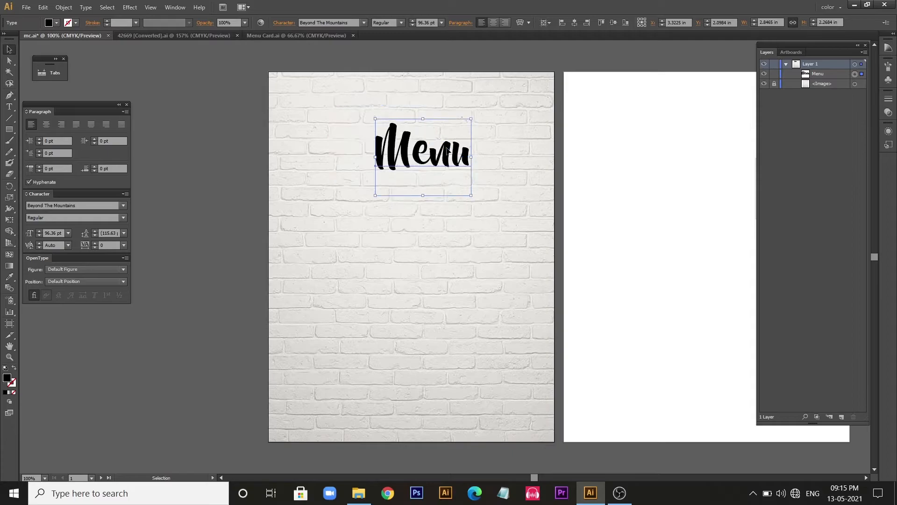
# Set the fill color of the "Menu" heading to red D12424
pyautogui.doubleClick(7, 378)
pyautogui.click(249, 268)
pyautogui.click(223, 292)
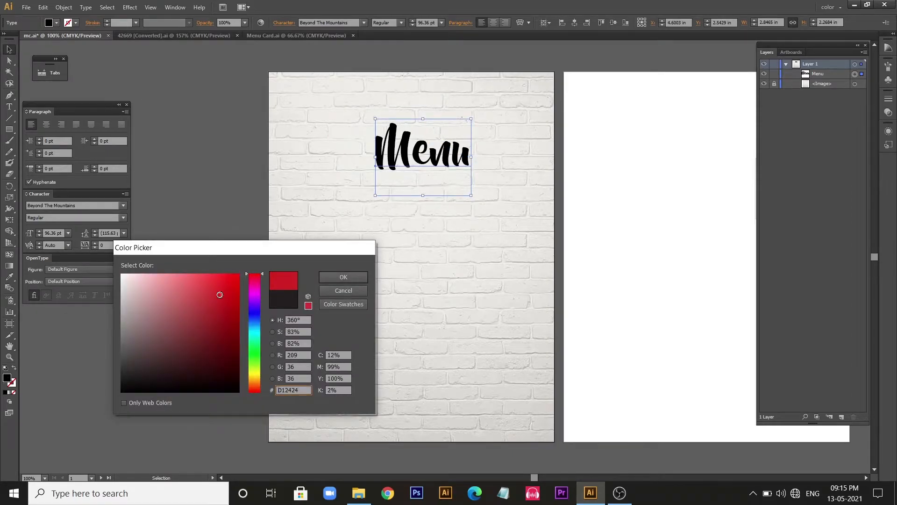
pyautogui.click(345, 276)
pyautogui.click(226, 128)
# Add a separate text reading "Super" in a different font for the heading
pyautogui.press('t')
pyautogui.click(372, 263)
pyautogui.click(354, 22)
pyautogui.write('bu')
pyautogui.write('Sup')
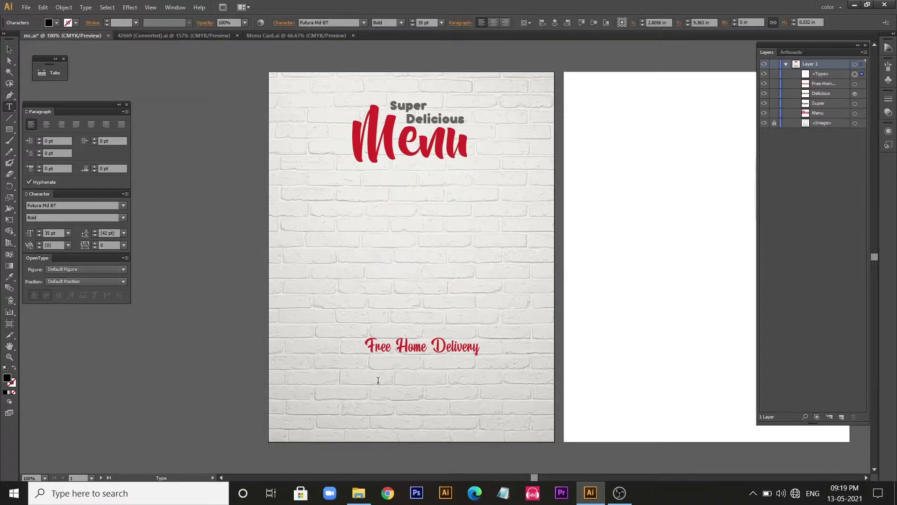
# Add the delivery phone number in Futura Md BT Bold beneath the "Free Home Delivery" line
pyautogui.write('123-')
pyautogui.write('445-4569')
pyautogui.click(9, 50)
pyautogui.moveTo(480, 378); pyautogui.dragTo(472, 338)
# Left-align the phone number with the "Free Home Delivery" line and scale it to about 34.3 pt to match that line's width
pyautogui.scroll(2, 439, 388)
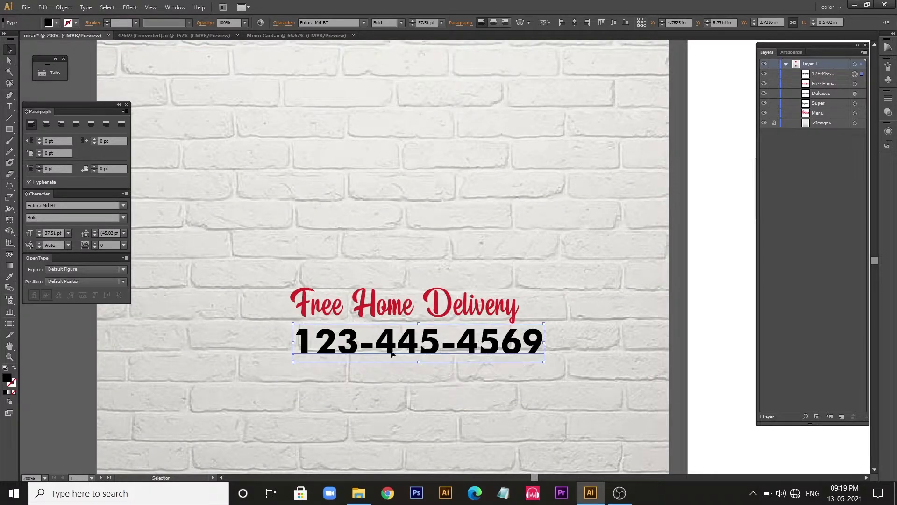
pyautogui.moveTo(391, 351); pyautogui.dragTo(376, 351)
pyautogui.keyDown('shift'); pyautogui.click(373, 313); pyautogui.keyUp('shift')
pyautogui.click(373, 312)
pyautogui.click(542, 23)
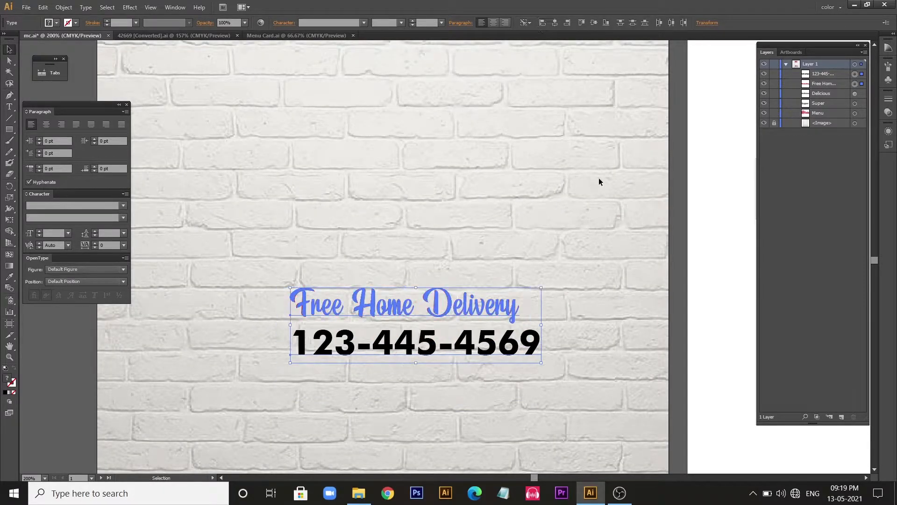
pyautogui.click(599, 182)
pyautogui.click(471, 347)
pyautogui.moveTo(541, 363); pyautogui.dragTo(520, 359)
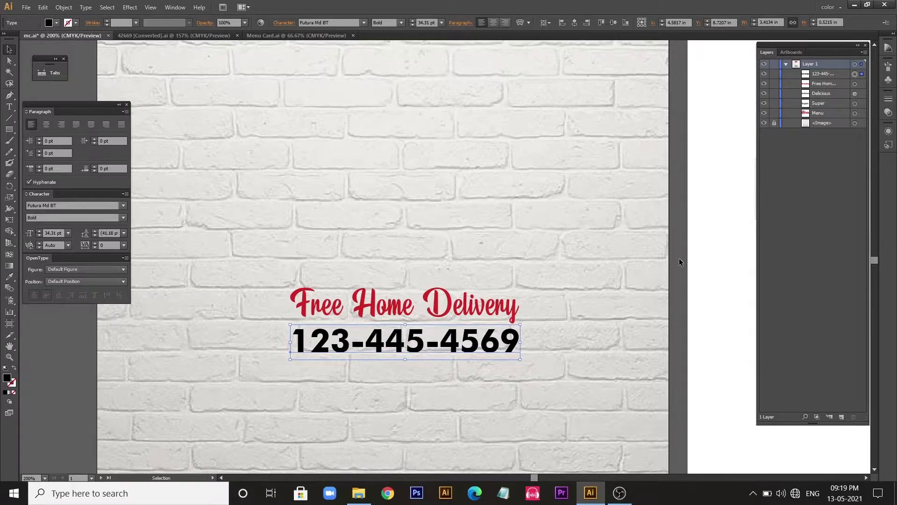
pyautogui.click(679, 260)
# Apply the grey fill of the "Super Delicious" text to the phone number and set its font size to 34 pt
pyautogui.scroll(-3, 494, 275)
pyautogui.scroll(1, 449, 192)
pyautogui.click(445, 182)
pyautogui.scroll(-2, 445, 175)
pyautogui.doubleClick(8, 378)
pyautogui.click(304, 390)
pyautogui.doubleClick(303, 390)
pyautogui.hotkey('ctrl', 'c')
pyautogui.click(351, 292)
pyautogui.click(438, 377)
pyautogui.doubleClick(7, 378)
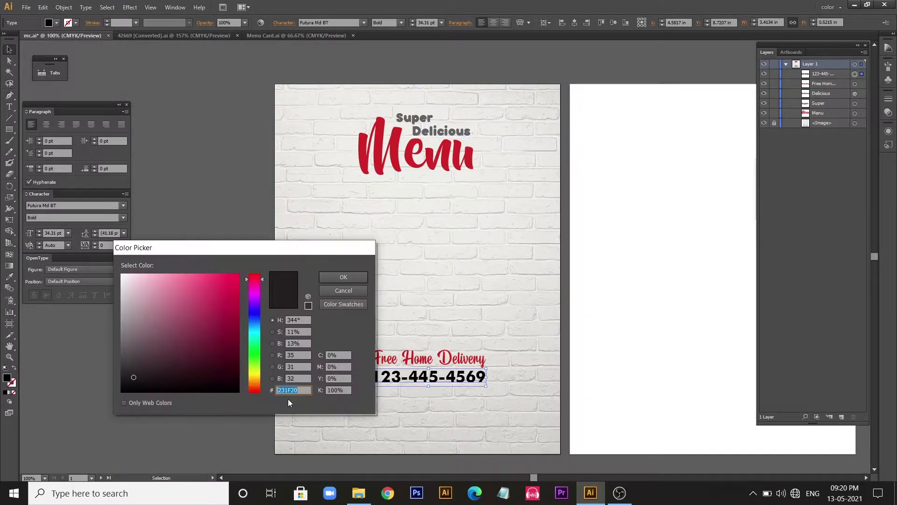
pyautogui.hotkey('ctrl', 'v')
pyautogui.press('Return')
pyautogui.click(411, 25)
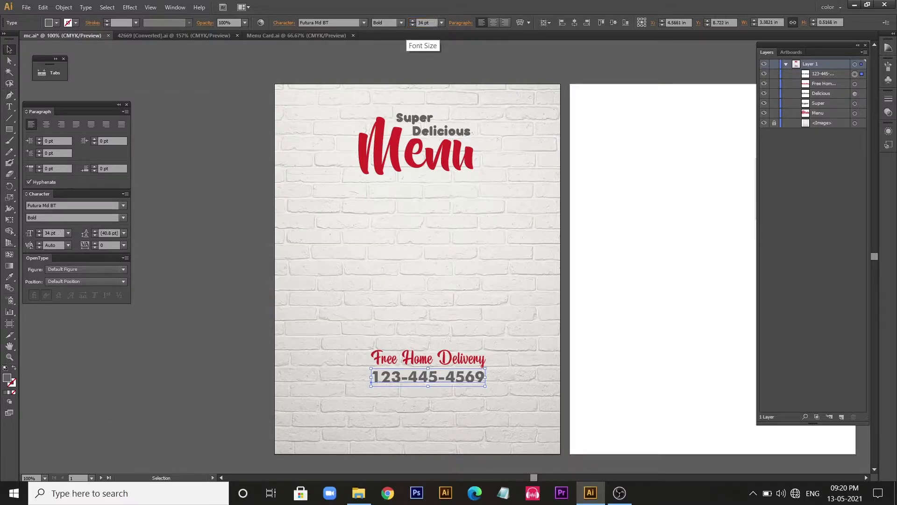
# Center the "Free Home Delivery" line and phone number horizontally on the page and scale both down until the number is 33 pt
pyautogui.keyDown('shift'); pyautogui.click(421, 358); pyautogui.keyUp('shift')
pyautogui.click(555, 22)
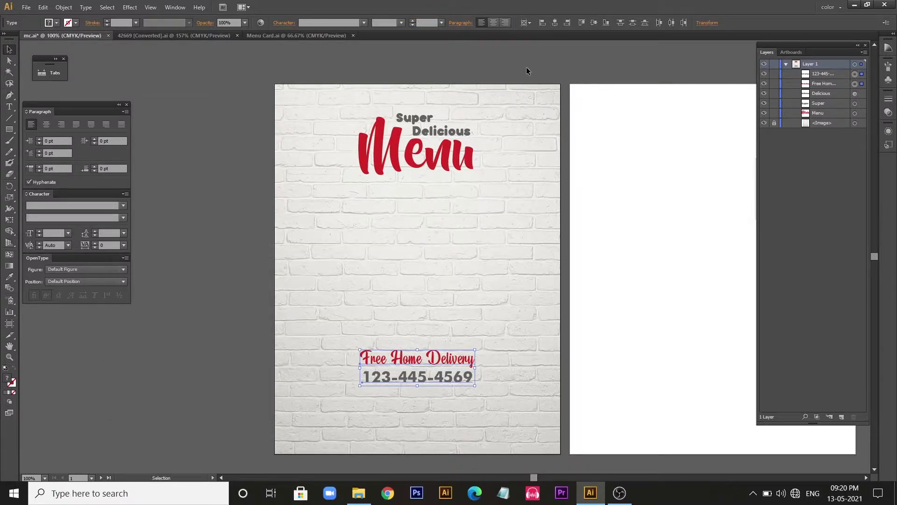
pyautogui.moveTo(475, 349); pyautogui.dragTo(466, 352)
pyautogui.click(271, 276)
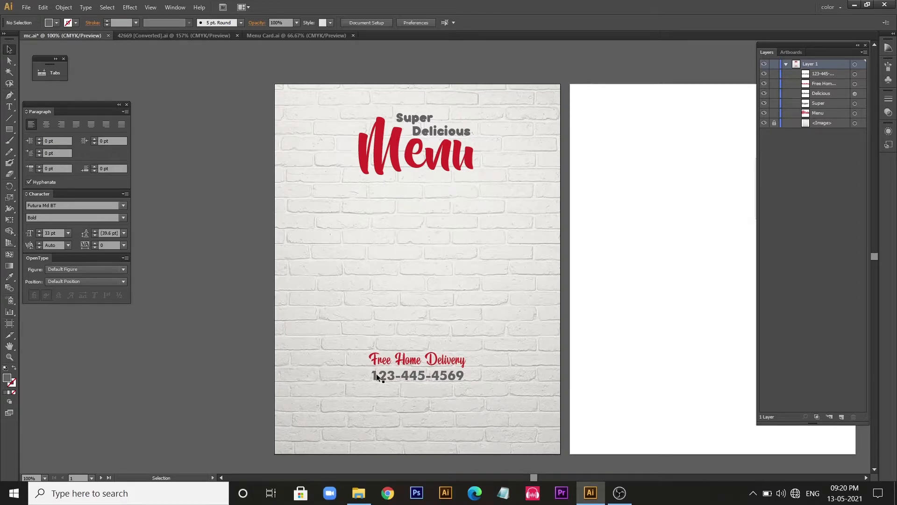
pyautogui.click(443, 376)
# Copy the truck icon from the 42669 [Converted].ai document into mc.ai and place it to the left of the delivery lines
pyautogui.click(173, 36)
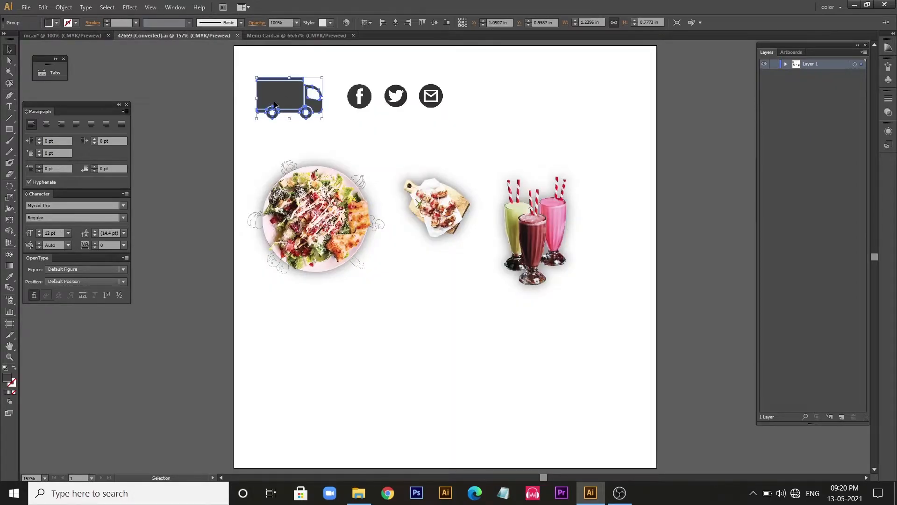
pyautogui.hotkey('ctrl', 'c')
pyautogui.click(63, 36)
pyautogui.hotkey('ctrl', 'v')
pyautogui.moveTo(445, 257); pyautogui.dragTo(376, 352)
pyautogui.scroll(2, 348, 373)
pyautogui.click(263, 337)
# Nudge the truck icon left to adjust its gap to the delivery text
pyautogui.click(346, 367)
pyautogui.hotkey('alt', 'shift')
pyautogui.press('Left')
pyautogui.press('Left')
pyautogui.press('Left')
pyautogui.press('Left')
# Group the truck icon with the two delivery lines and center the group on the page at a slightly smaller size
pyautogui.keyDown('shift'); pyautogui.click(387, 358); pyautogui.keyUp('shift')
pyautogui.keyDown('shift'); pyautogui.click(448, 384); pyautogui.keyUp('shift')
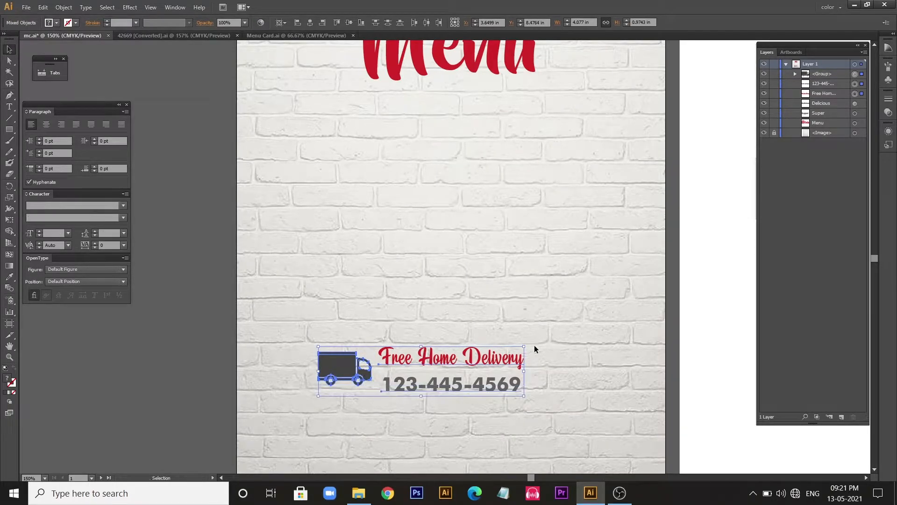
pyautogui.hotkey('ctrl', 'g')
pyautogui.scroll(-1, 374, 243)
pyautogui.click(309, 22)
pyautogui.moveTo(357, 345); pyautogui.dragTo(362, 343)
pyautogui.click(496, 449)
# Scale the "Menu" heading down slightly and select the home delivery block
pyautogui.scroll(1, 496, 448)
pyautogui.click(469, 145)
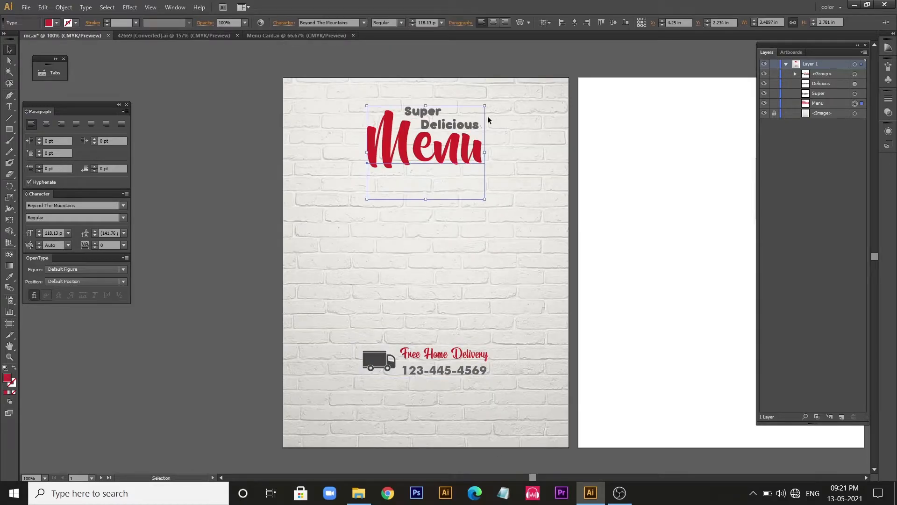
pyautogui.moveTo(485, 106); pyautogui.dragTo(484, 107)
pyautogui.click(314, 352)
pyautogui.moveTo(314, 352); pyautogui.dragTo(458, 397)
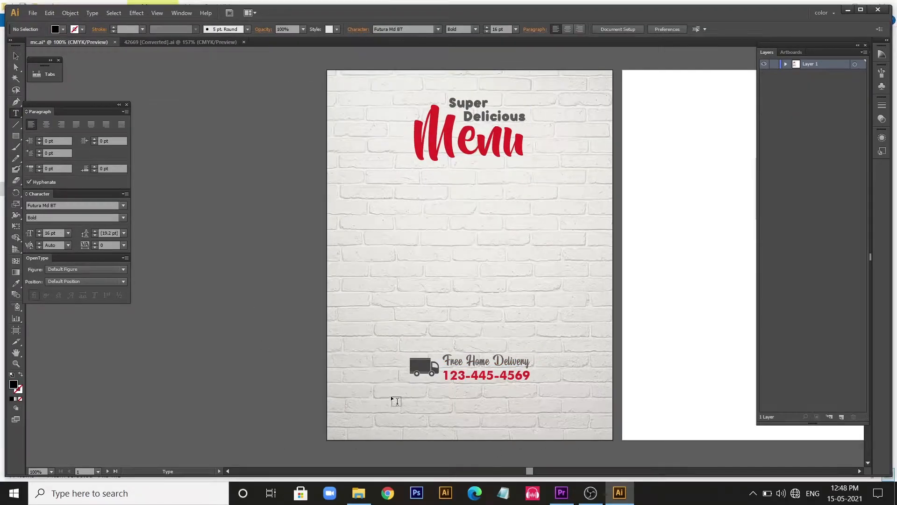
# Add a contact line with the e-mail and website address in 16 pt Futura Md BT Bold, centered below the delivery block
pyautogui.scroll(1, 397, 401)
pyautogui.click(377, 384)
pyautogui.write('info@yourweb')
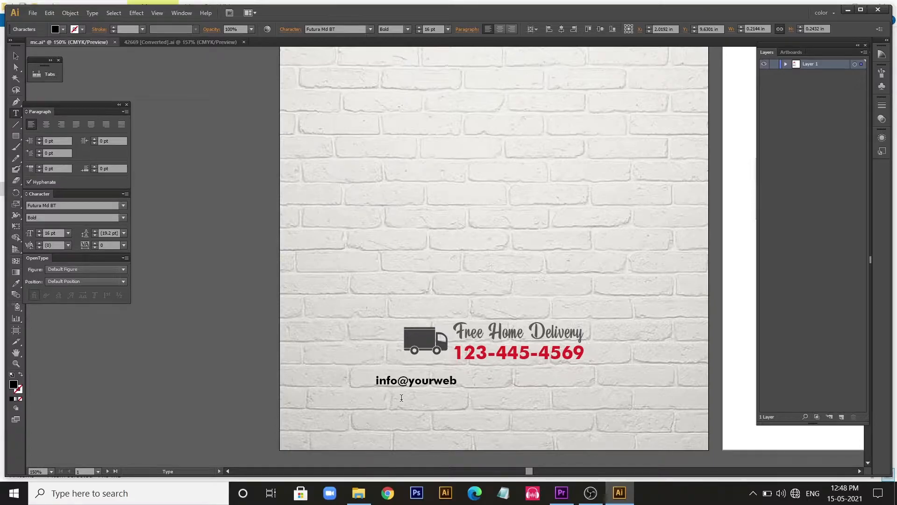
pyautogui.write('site.com I www.yourwebsite')
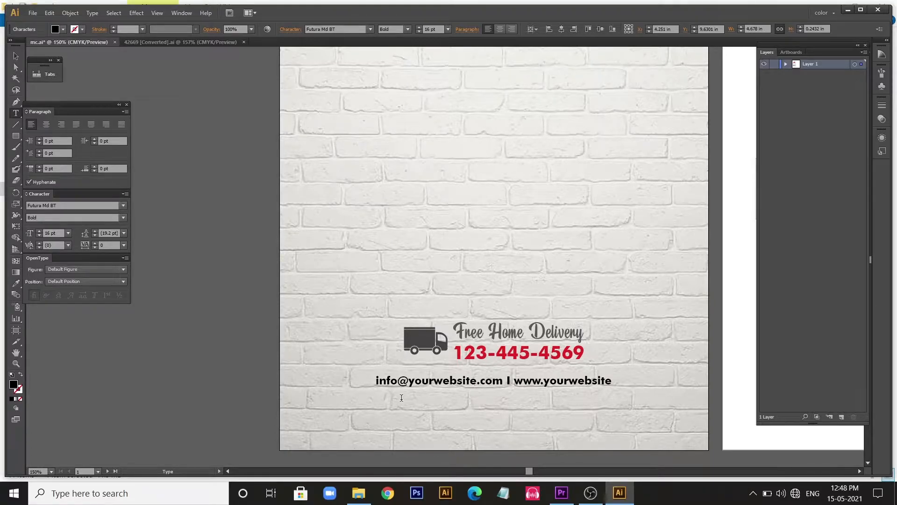
pyautogui.click(16, 56)
pyautogui.click(580, 29)
pyautogui.click(228, 226)
# Nudge the contact line up so it sits closer beneath the phone number
pyautogui.click(606, 383)
pyautogui.press('Up')
pyautogui.press('Up')
pyautogui.press('Up')
pyautogui.press('Up')
pyautogui.press('Up')
pyautogui.press('Up')
pyautogui.press('Up')
pyautogui.press('Up')
pyautogui.press('Up')
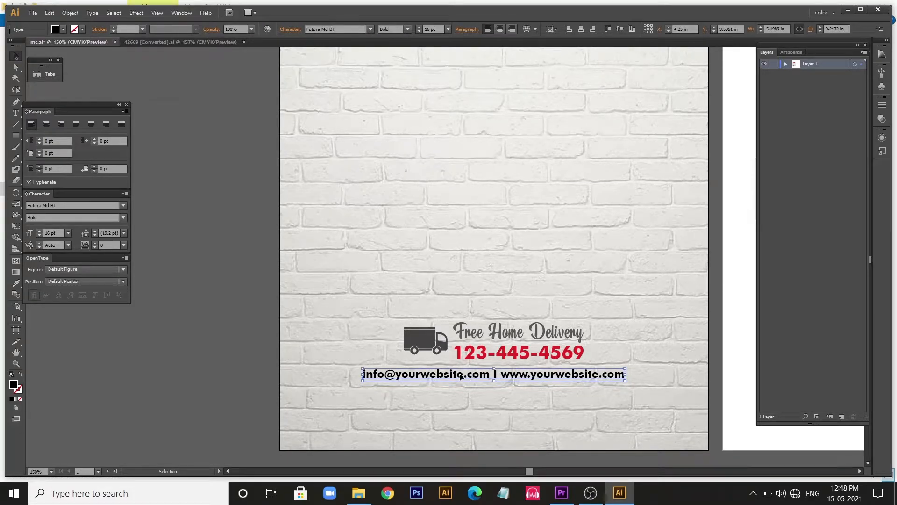
pyautogui.press('Down')
pyautogui.press('Down')
pyautogui.hotkey('ctrl', 'shift', 'a')
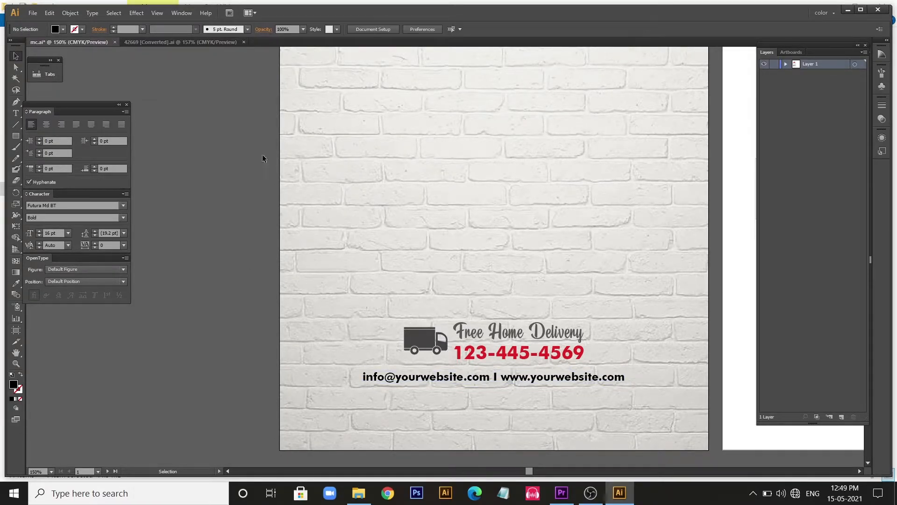
# Copy the three social icons from 42669 [Converted].ai into mc.ai, scaled to about 1.5 in wide and centered below the contact line
pyautogui.click(180, 41)
pyautogui.click(370, 111)
pyautogui.hotkey('ctrl', 'c')
pyautogui.hotkey('ctrl', 'Tab')
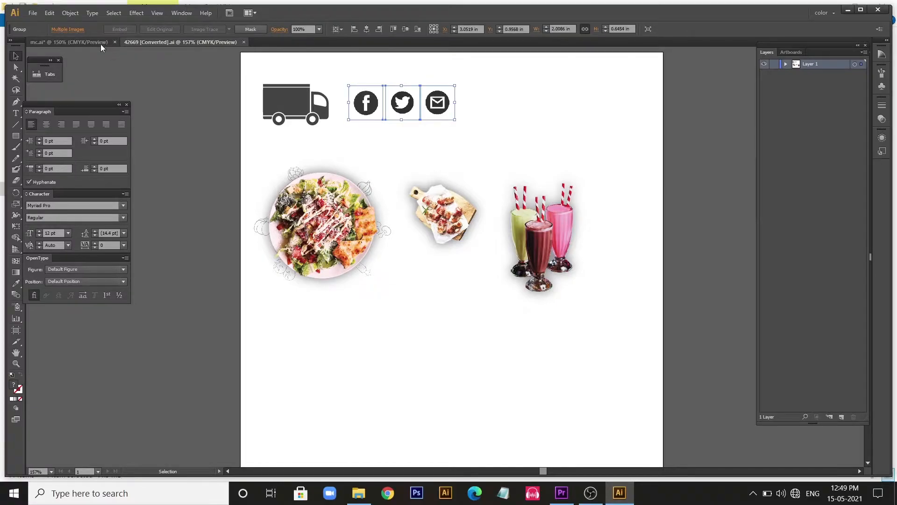
pyautogui.hotkey('ctrl', 'v')
pyautogui.moveTo(452, 260); pyautogui.dragTo(532, 415)
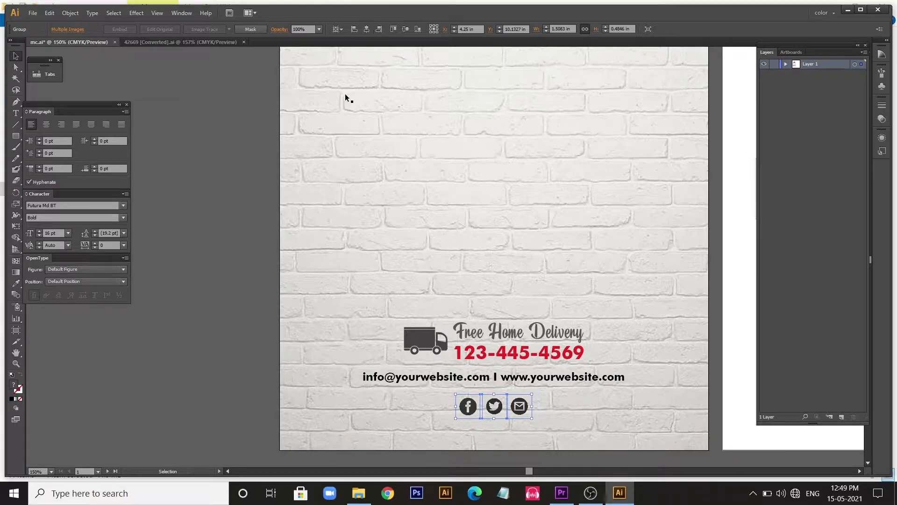
# Nudge the social icons up closer to the contact line
pyautogui.press('Up')
pyautogui.press('Up')
pyautogui.press('Up')
pyautogui.press('Up')
pyautogui.click(248, 265)
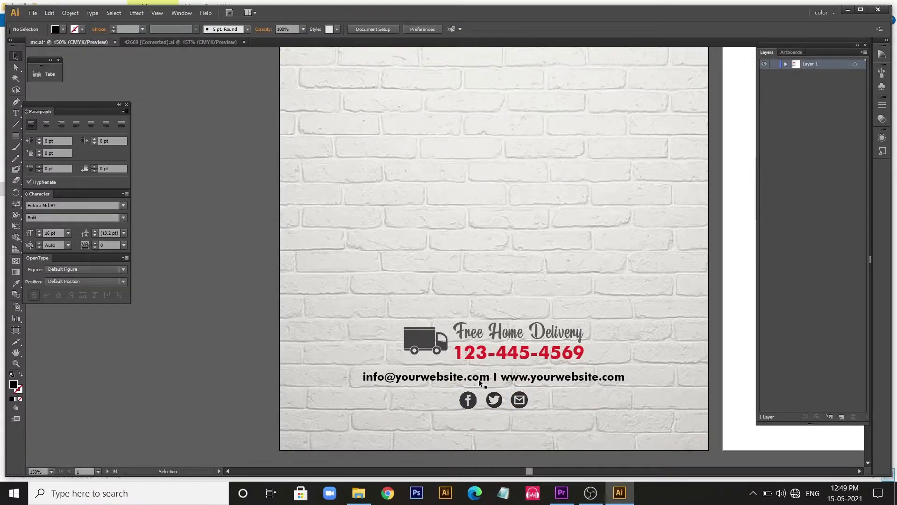
# Change the fill color of the e-mail and website line to red
pyautogui.click(481, 382)
pyautogui.doubleClick(14, 384)
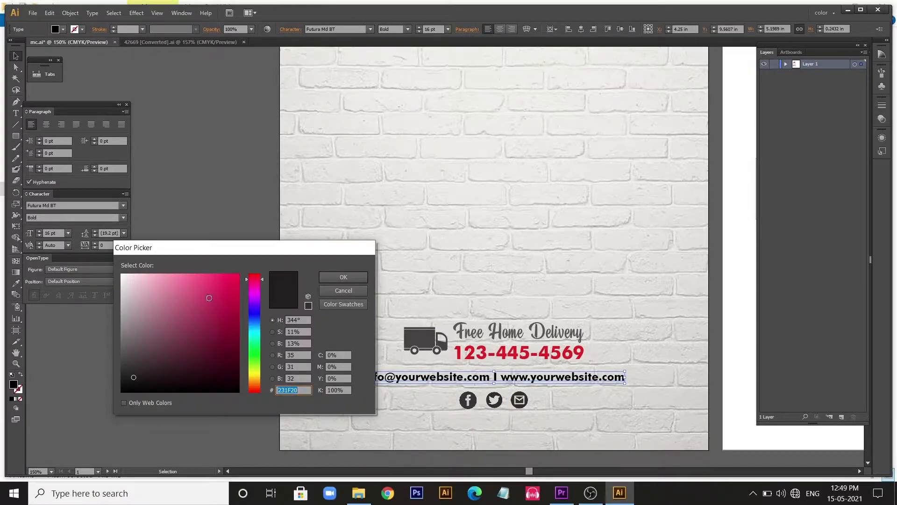
pyautogui.click(220, 285)
pyautogui.click(327, 277)
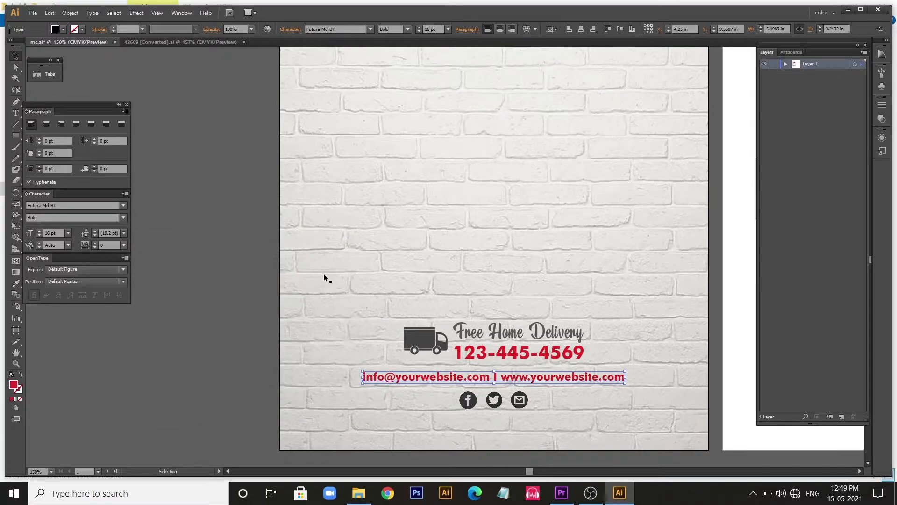
pyautogui.click(197, 142)
pyautogui.hotkey('ctrl', '0')
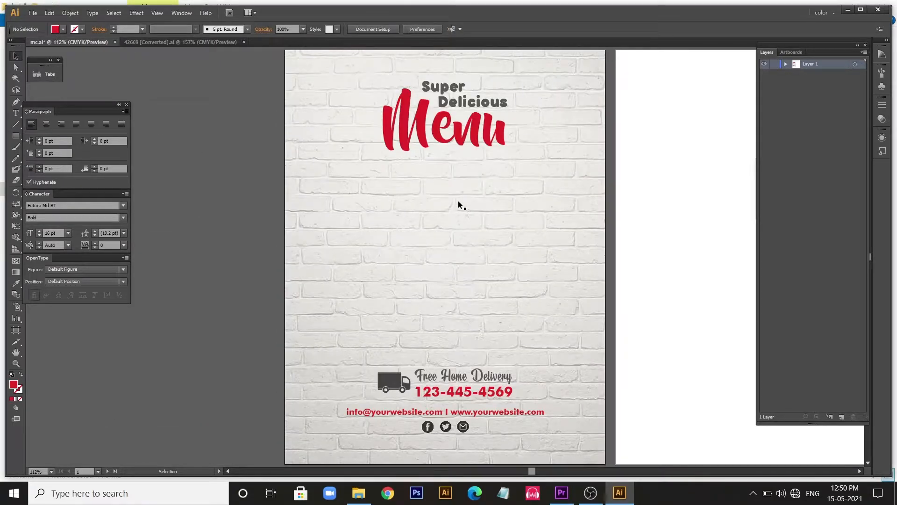
# Copy the salad plate artwork with its vegetable sketches from 42669 [Converted].ai into mc.ai
pyautogui.click(219, 43)
pyautogui.click(321, 223)
pyautogui.hotkey('ctrl', 'c')
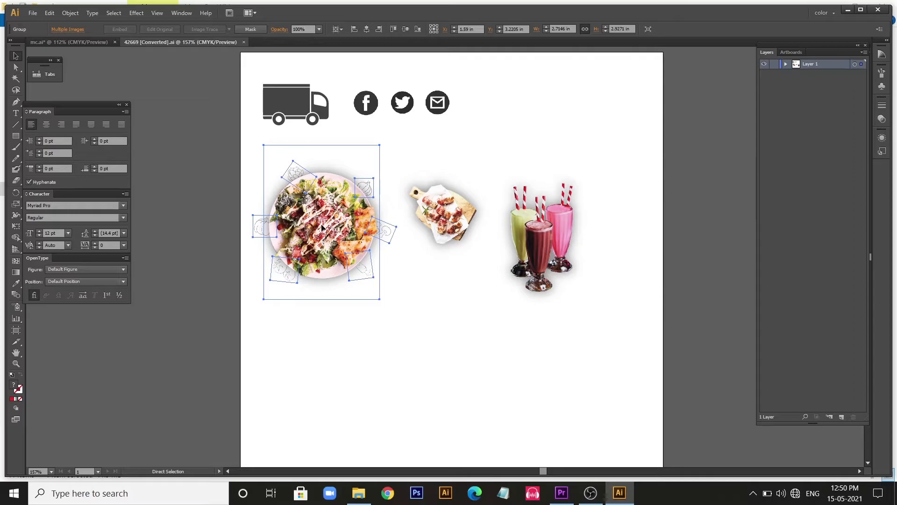
pyautogui.click(94, 43)
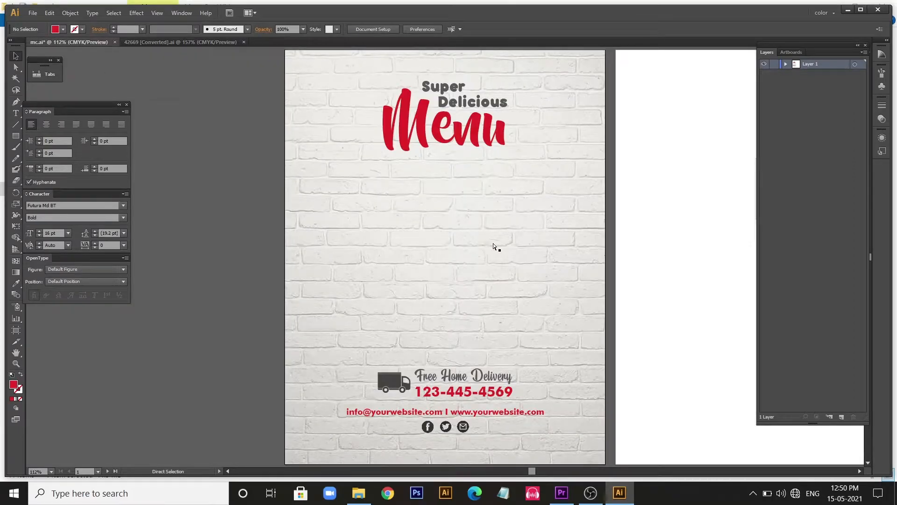
pyautogui.hotkey('ctrl', 'v')
# Enlarge the salad plate artwork to about 5.5 in wide and center it between the heading and the delivery block
pyautogui.moveTo(500, 201); pyautogui.dragTo(535, 160)
pyautogui.click(367, 29)
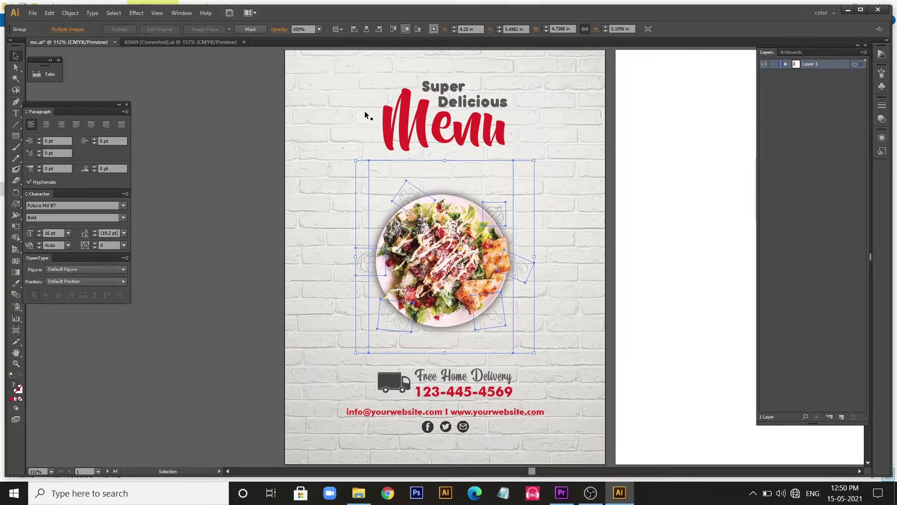
pyautogui.moveTo(534, 161); pyautogui.dragTo(551, 159)
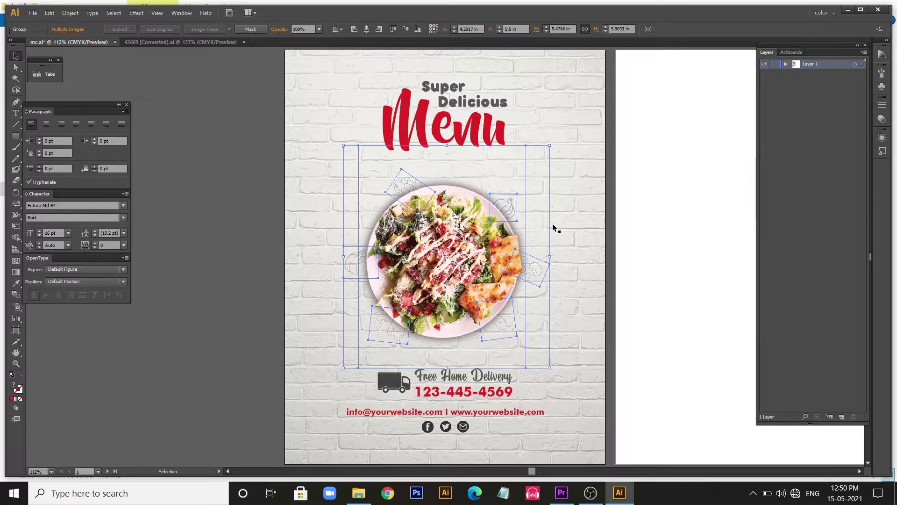
pyautogui.click(275, 180)
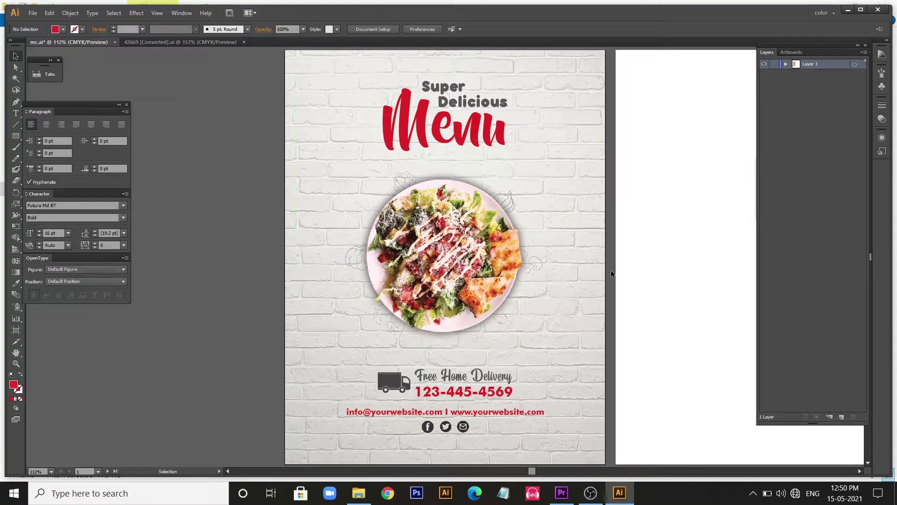
# Nudge the home delivery block, contact line and social icons slightly down the page
pyautogui.hotkey('ctrl', 'a')
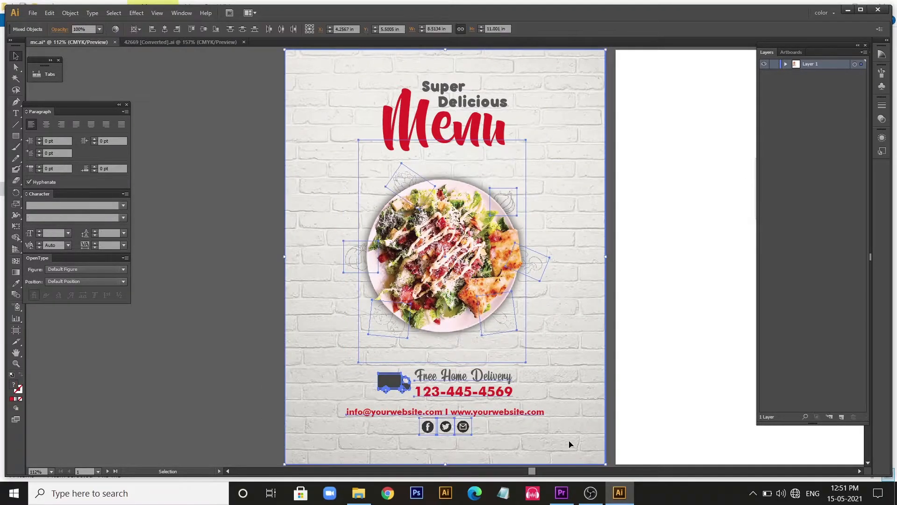
pyautogui.press('Down')
pyautogui.press('Down')
pyautogui.press('Down')
pyautogui.press('Down')
pyautogui.press('Down')
pyautogui.press('Down')
pyautogui.press('Down')
pyautogui.press('Down')
pyautogui.press('Down')
pyautogui.press('Down')
pyautogui.press('Down')
pyautogui.press('Down')
pyautogui.click(263, 330)
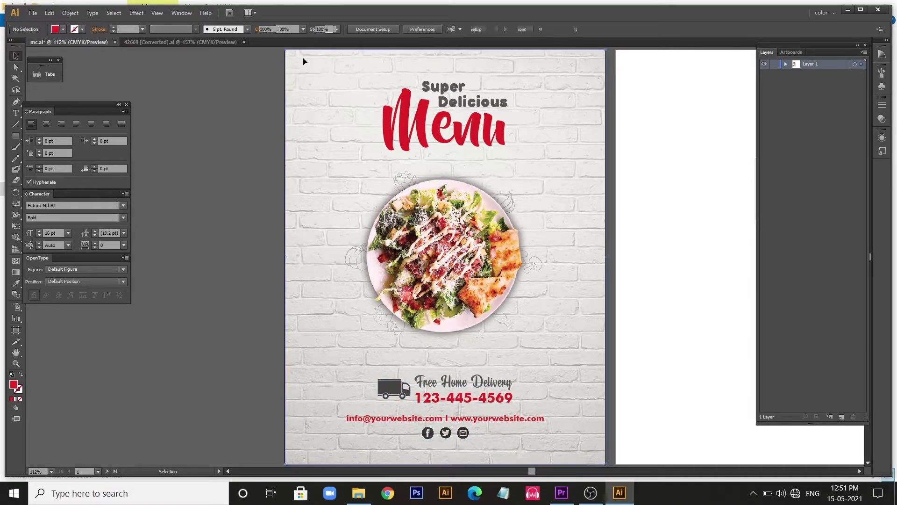
# Draw a closed curved red shape with the Pen tool, bulging inward from the page's lower-left edge
pyautogui.press('p')
pyautogui.scroll(-1, 326, 327)
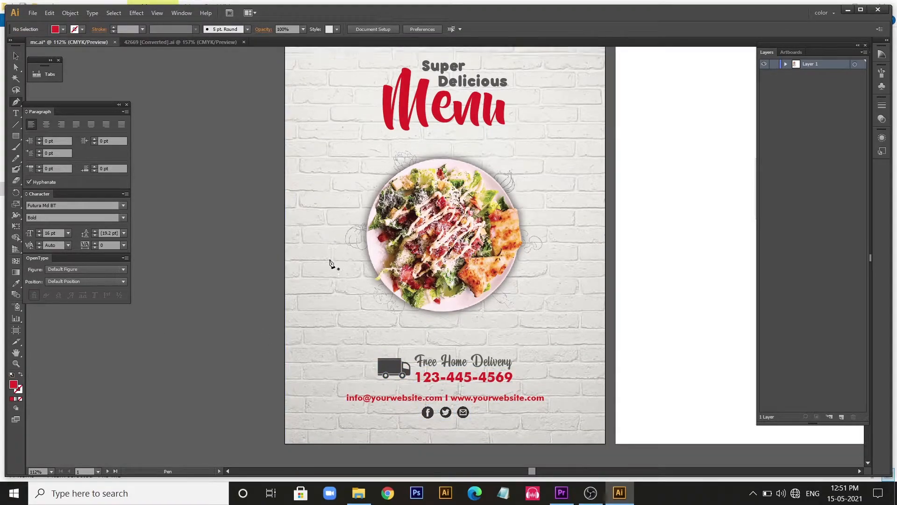
pyautogui.click(272, 329)
pyautogui.moveTo(319, 354)
pyautogui.mouseDown()
pyautogui.moveTo(330, 387)
pyautogui.moveTo(282, 434)
pyautogui.mouseUp()
pyautogui.click(306, 409)
pyautogui.scroll(-1, 309, 441)
pyautogui.click(281, 418)
pyautogui.click(273, 299)
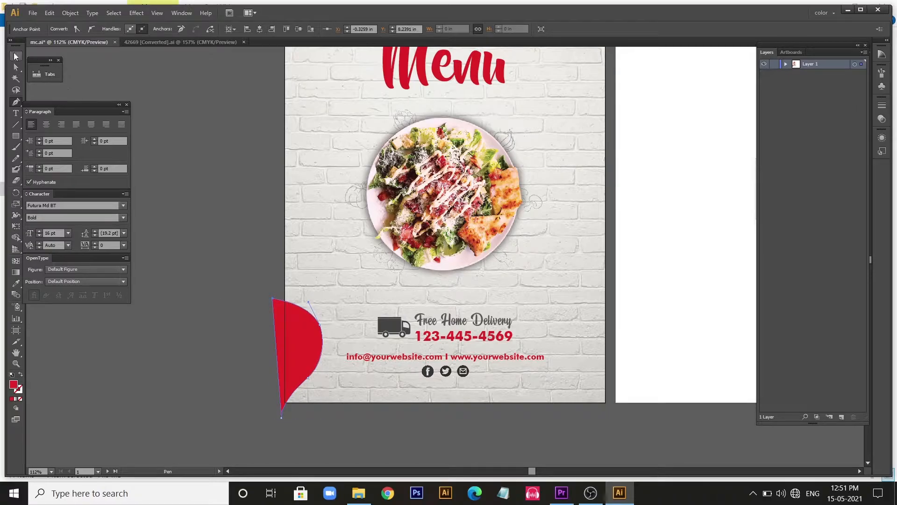
# Adjust the red shape's anchor points and curve into a smooth bulge about 1.27 in wide and 3.43 in high
pyautogui.click(15, 56)
pyautogui.click(260, 218)
pyautogui.scroll(2, 281, 327)
pyautogui.click(286, 395)
pyautogui.press('a')
pyautogui.scroll(2, 284, 428)
pyautogui.click(264, 233)
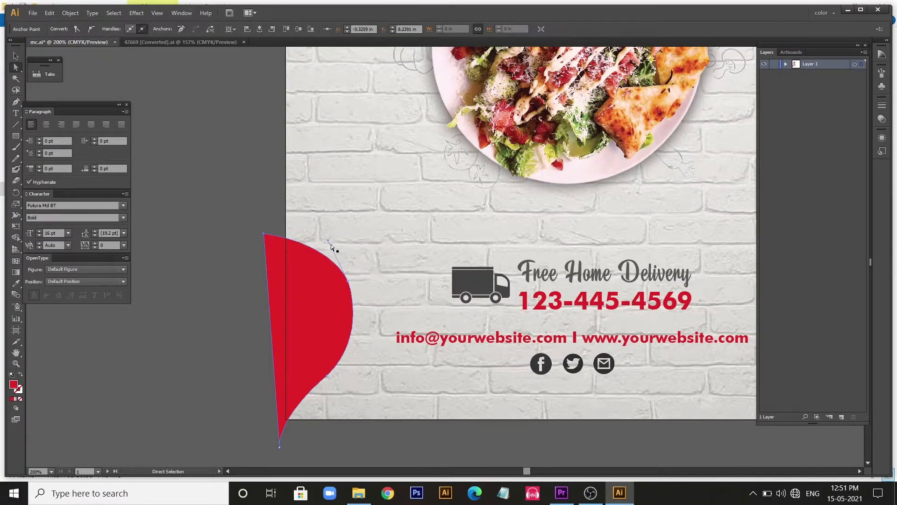
pyautogui.moveTo(347, 281); pyautogui.dragTo(339, 279)
pyautogui.moveTo(369, 335); pyautogui.dragTo(351, 322)
pyautogui.click(236, 197)
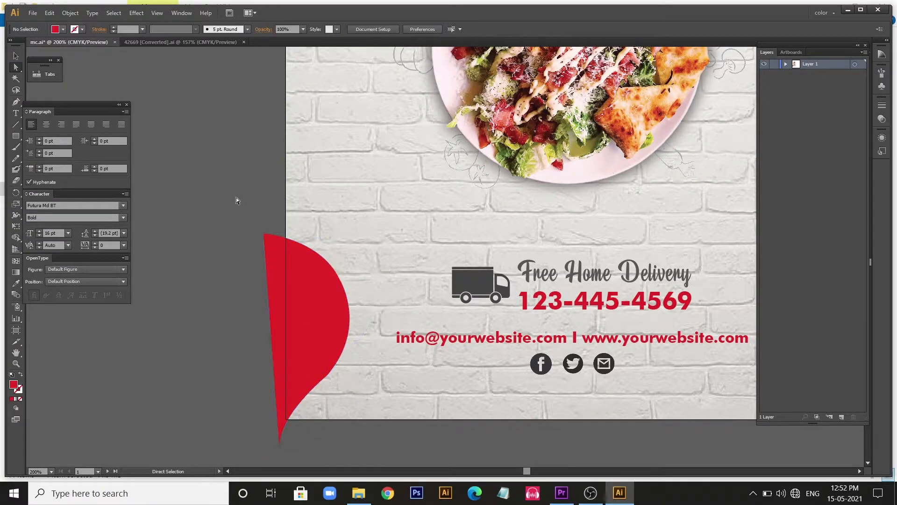
pyautogui.click(326, 291)
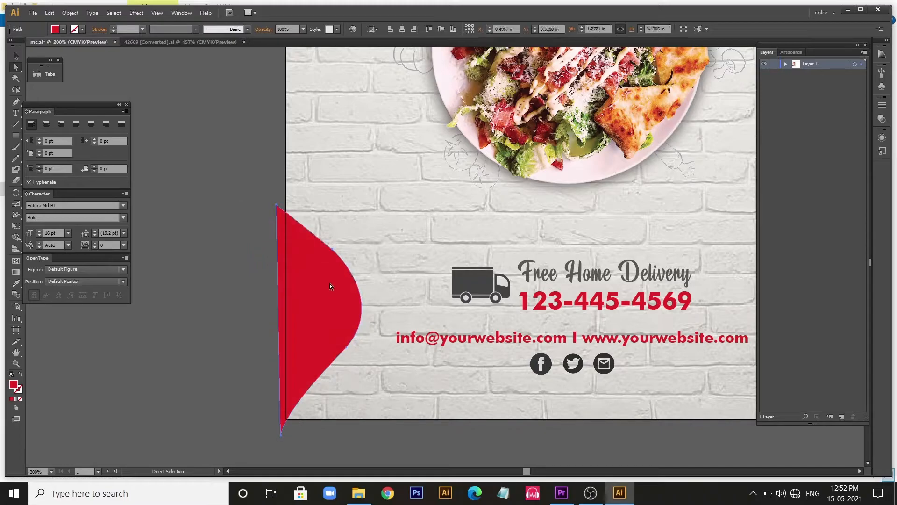
pyautogui.click(331, 443)
pyautogui.scroll(-2, 331, 443)
pyautogui.click(335, 376)
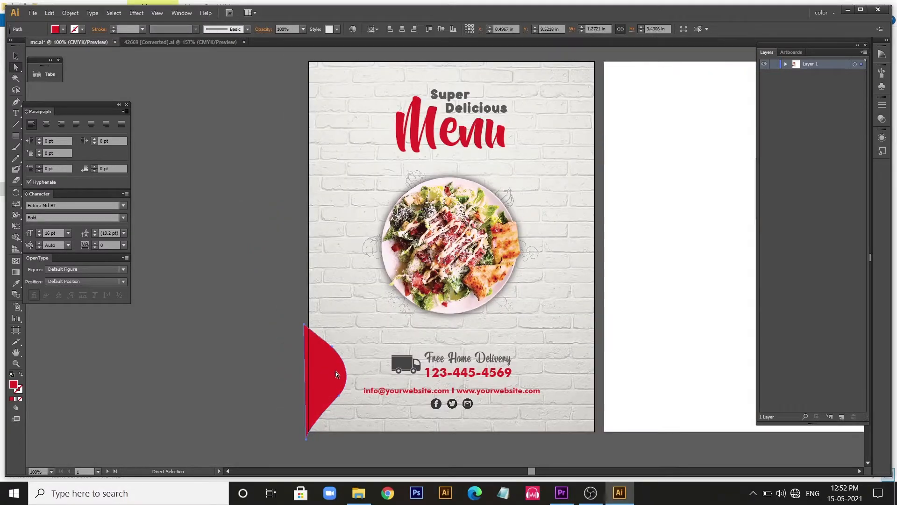
# Duplicate the red shape to the page's upper-right corner and recolor the copy dark gray
pyautogui.click(17, 57)
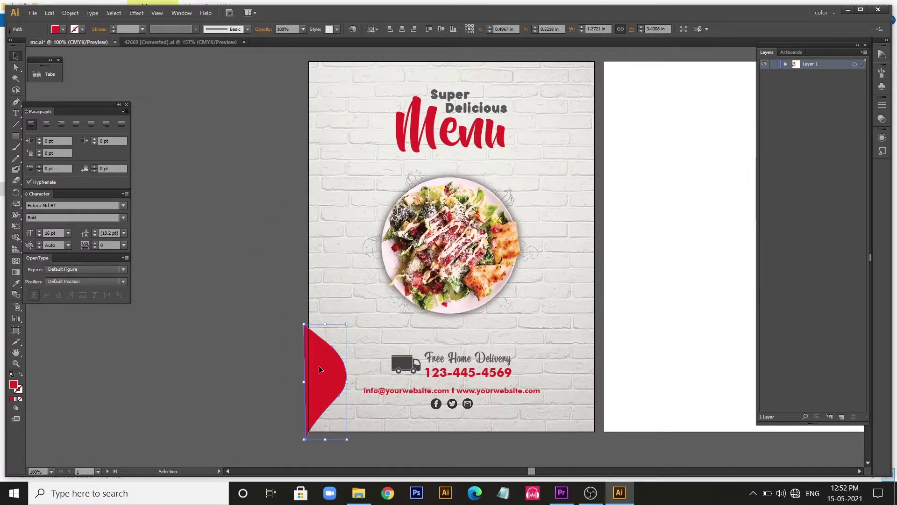
pyautogui.moveTo(329, 376); pyautogui.dragTo(573, 118)
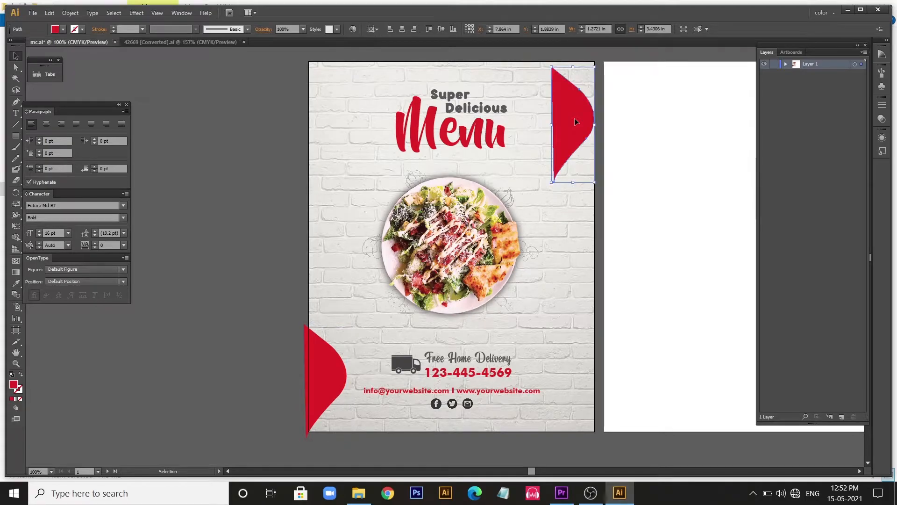
pyautogui.press('i')
pyautogui.click(15, 55)
# Reflect the dark gray shape across the vertical axis and again across the horizontal axis
pyautogui.rightClick(579, 112)
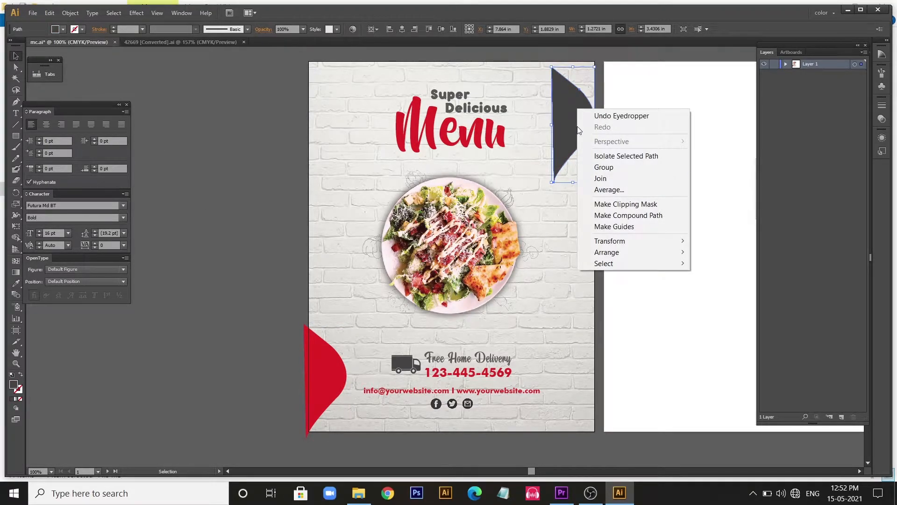
pyautogui.moveTo(612, 241)
pyautogui.click(727, 280)
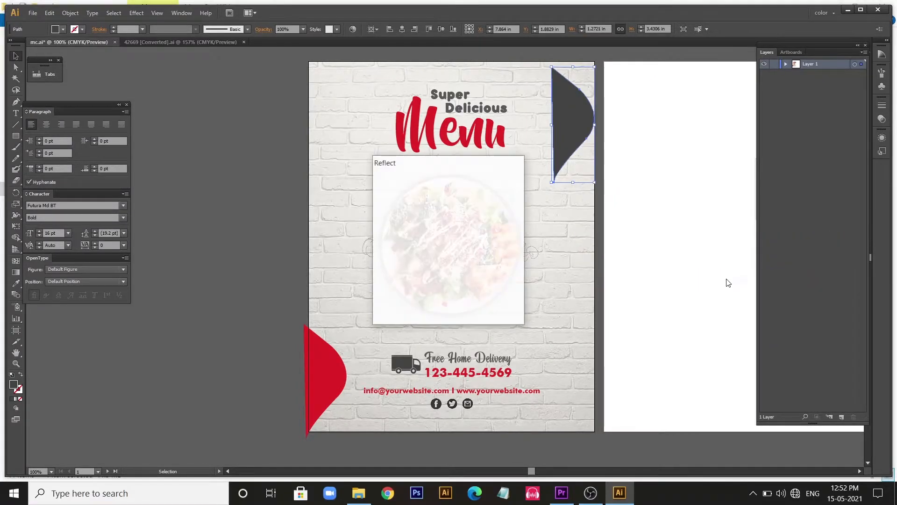
pyautogui.click(406, 210)
pyautogui.click(455, 302)
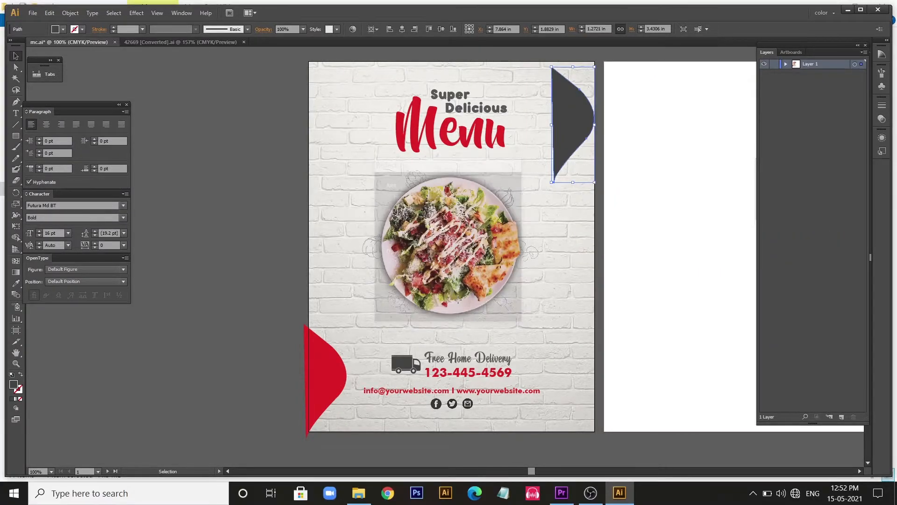
pyautogui.rightClick(568, 117)
pyautogui.moveTo(617, 252)
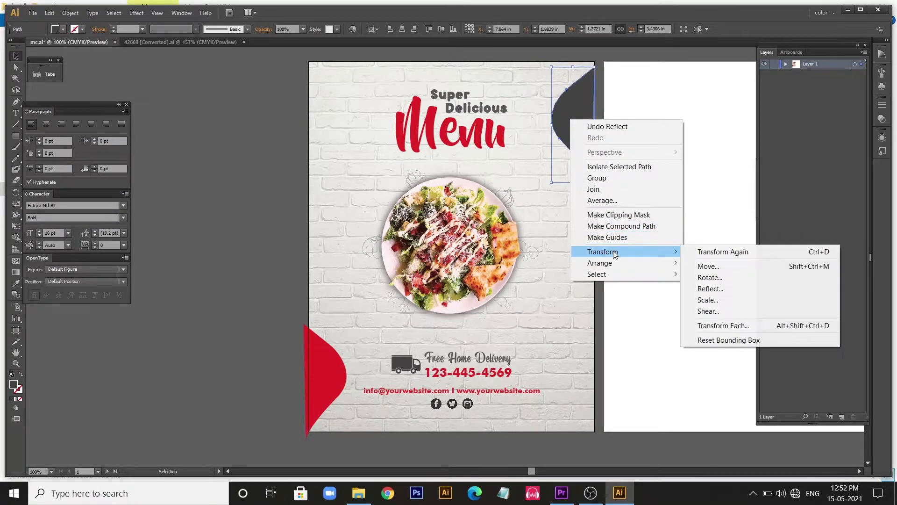
pyautogui.click(702, 288)
pyautogui.click(406, 194)
pyautogui.click(450, 302)
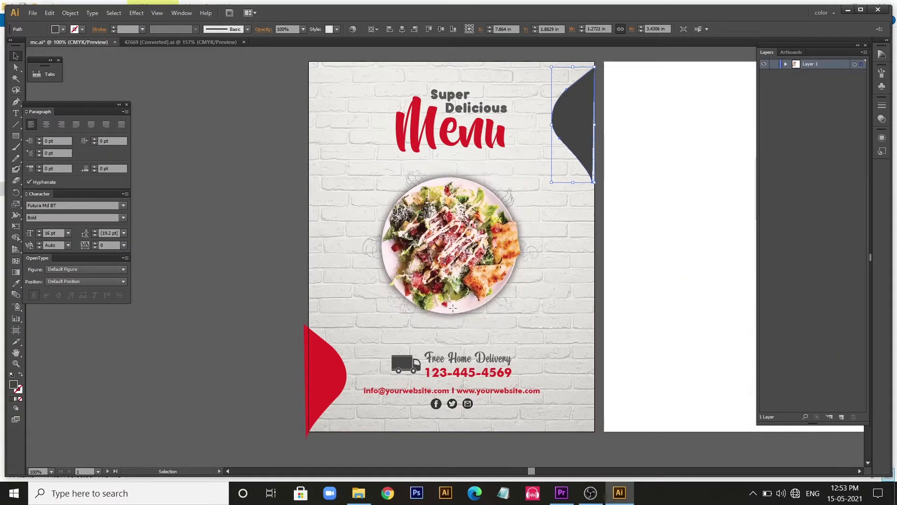
# Move the dark gray shape up and outward so it slightly overlaps the page's right edge near the corner
pyautogui.moveTo(578, 110)
pyautogui.mouseDown()
pyautogui.moveTo(581, 94)
pyautogui.moveTo(581, 110)
pyautogui.mouseUp()
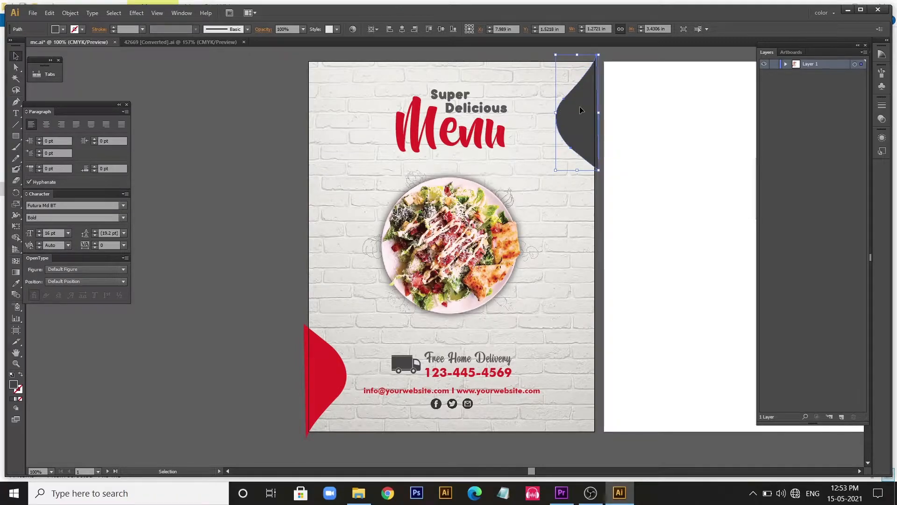
pyautogui.press('Up')
pyautogui.press('Up')
pyautogui.click(634, 51)
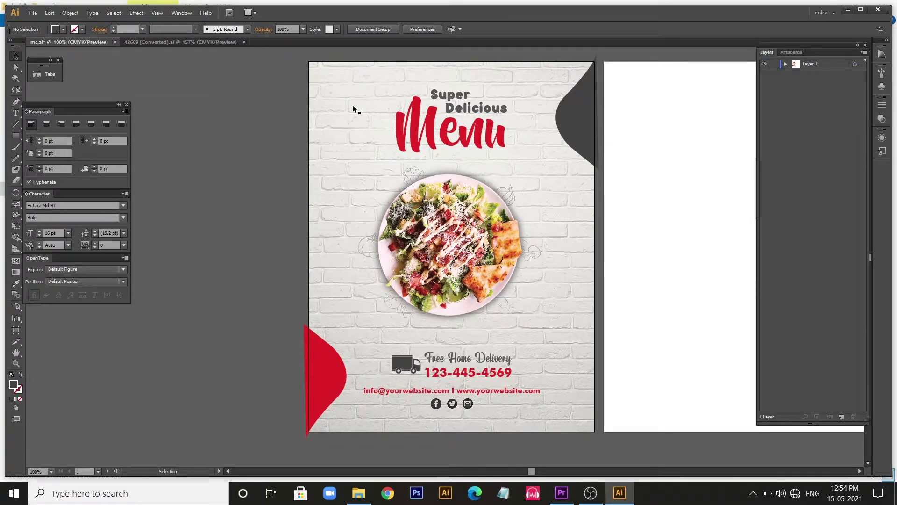
# Group all the artwork on the front page
pyautogui.hotkey('ctrl', 'a')
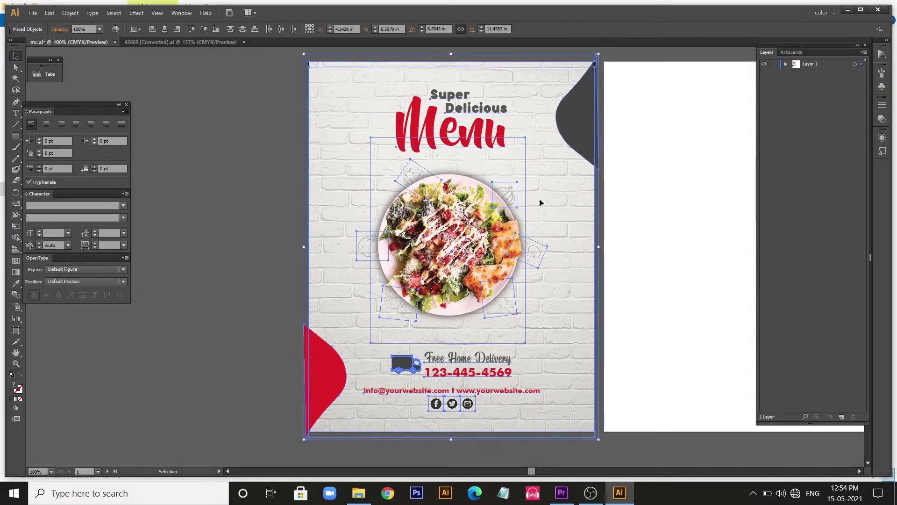
pyautogui.rightClick(538, 143)
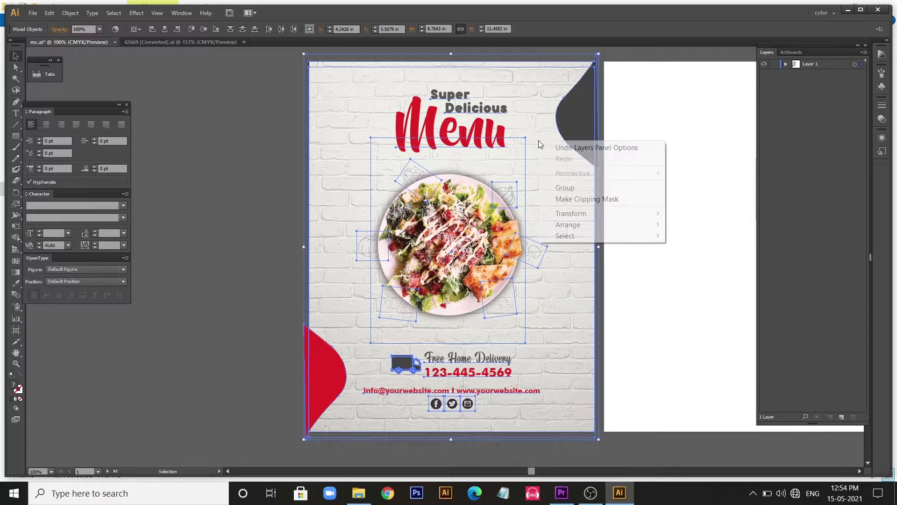
pyautogui.click(565, 188)
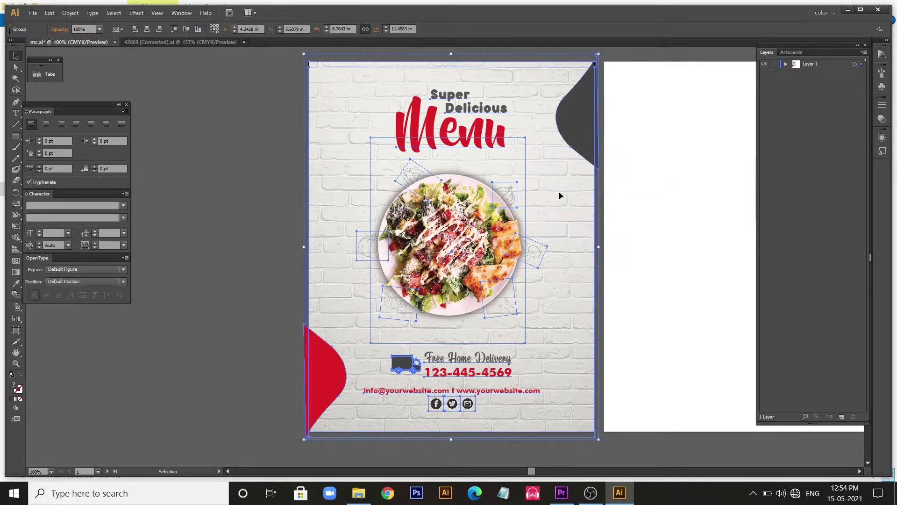
pyautogui.click(260, 196)
# Create an 8.5 in by 11 in rectangle over the front page and fill it with white
pyautogui.press('m')
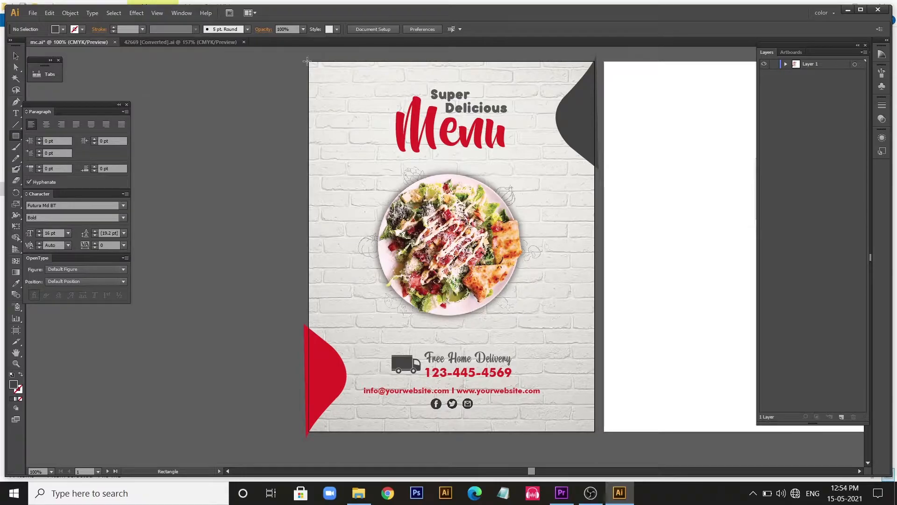
pyautogui.click(321, 147)
pyautogui.write('8.5')
pyautogui.press('Tab')
pyautogui.write('11')
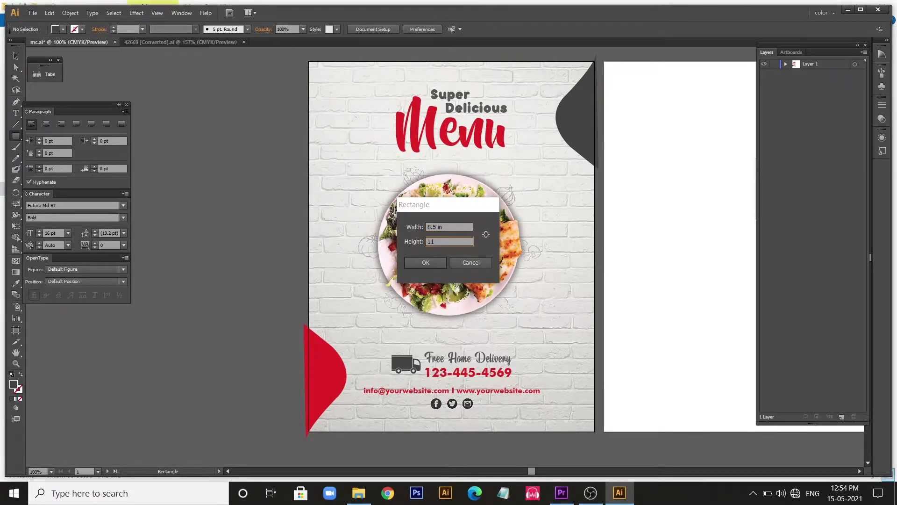
pyautogui.press('Return')
pyautogui.press('i')
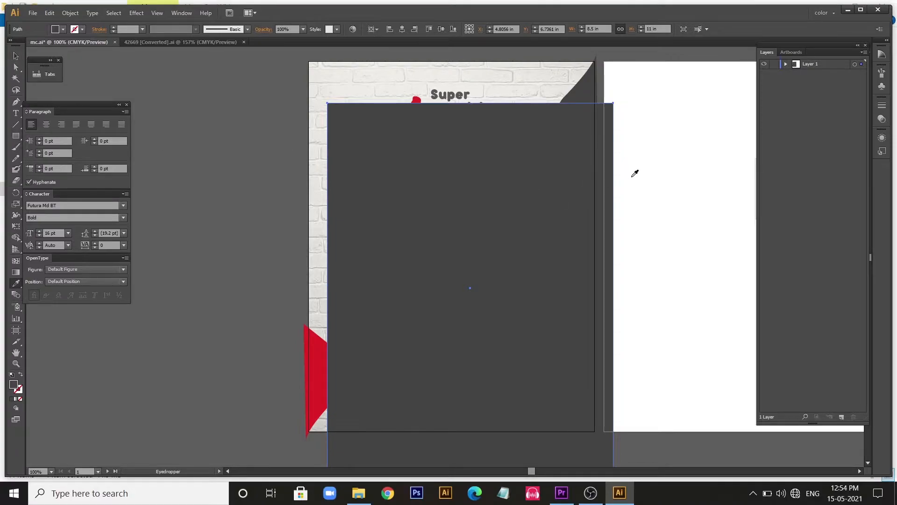
pyautogui.click(634, 173)
pyautogui.press('v')
# Center the white rectangle horizontally and vertically on the first artboard
pyautogui.moveTo(391, 156); pyautogui.dragTo(372, 114)
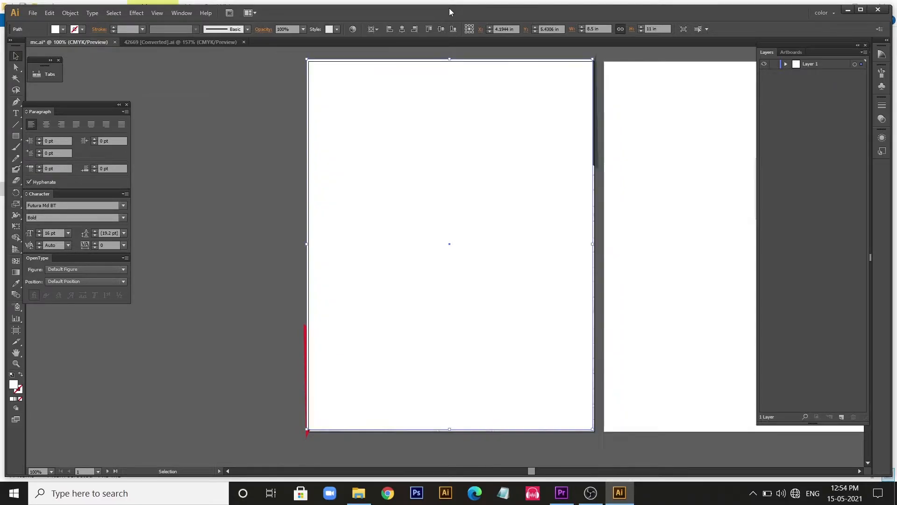
pyautogui.click(403, 31)
pyautogui.click(441, 31)
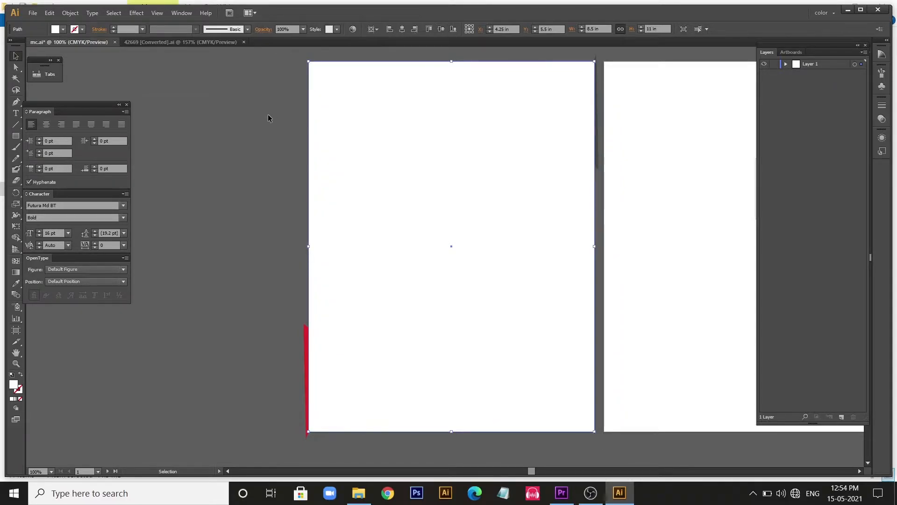
# Make a clipping mask from the white rectangle to trim the grouped front-page artwork to the page edges
pyautogui.click(269, 117)
pyautogui.moveTo(251, 58)
pyautogui.mouseDown()
pyautogui.moveTo(513, 437)
pyautogui.moveTo(522, 435)
pyautogui.mouseUp()
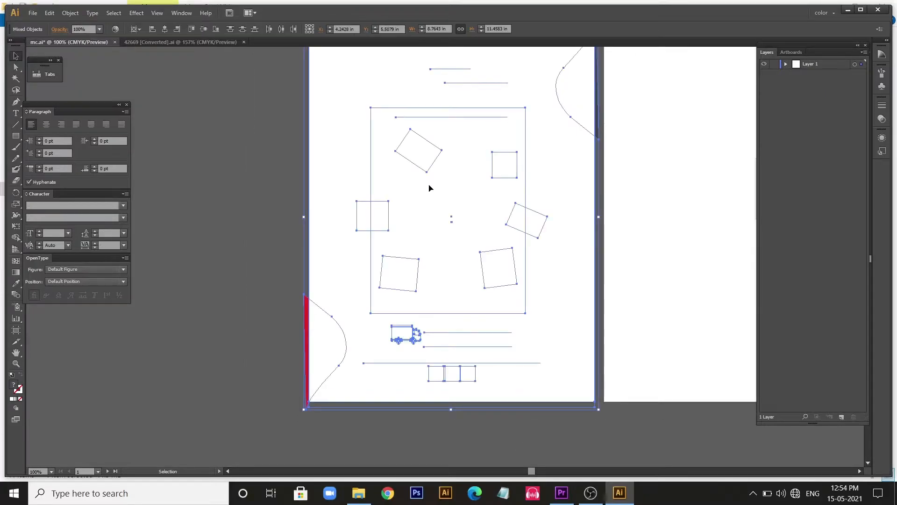
pyautogui.rightClick(438, 229)
pyautogui.click(467, 242)
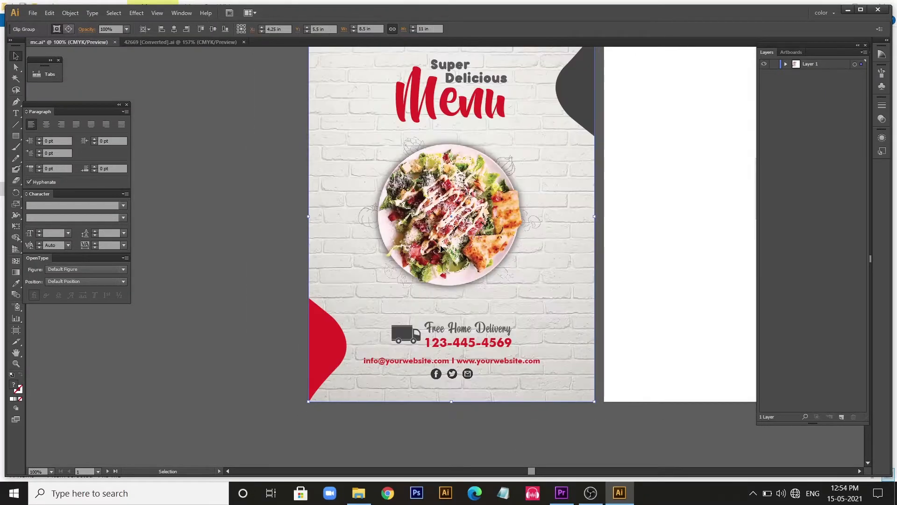
pyautogui.click(250, 258)
pyautogui.scroll(2, 516, 312)
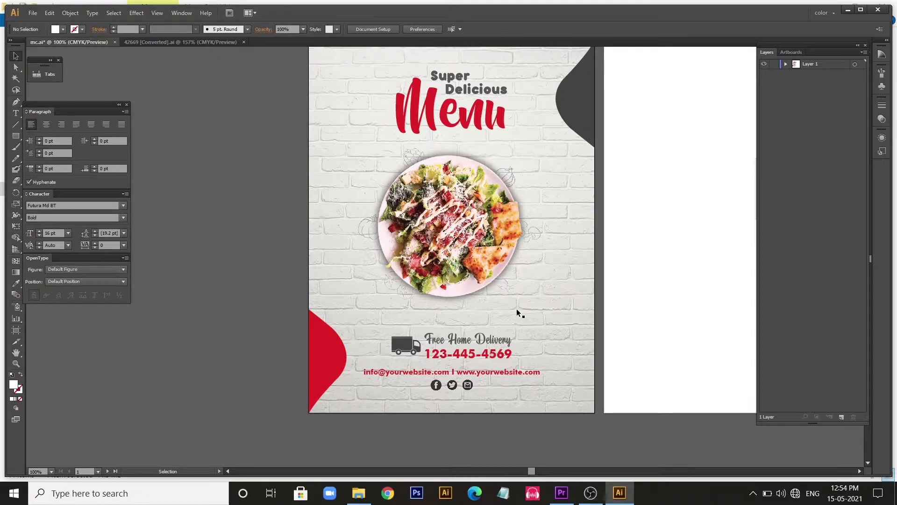
# Duplicate the clipped front-page artwork onto the second artboard and center it there horizontally and vertically
pyautogui.scroll(1, 517, 312)
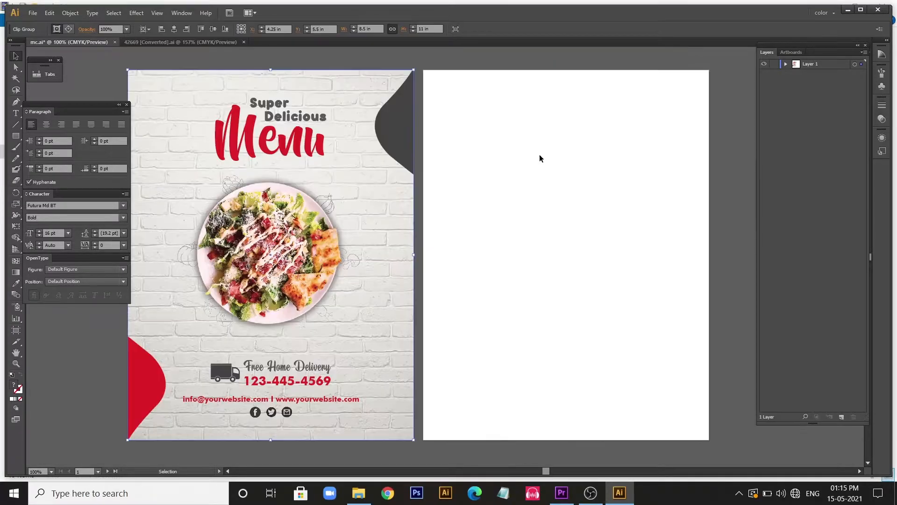
pyautogui.click(540, 60)
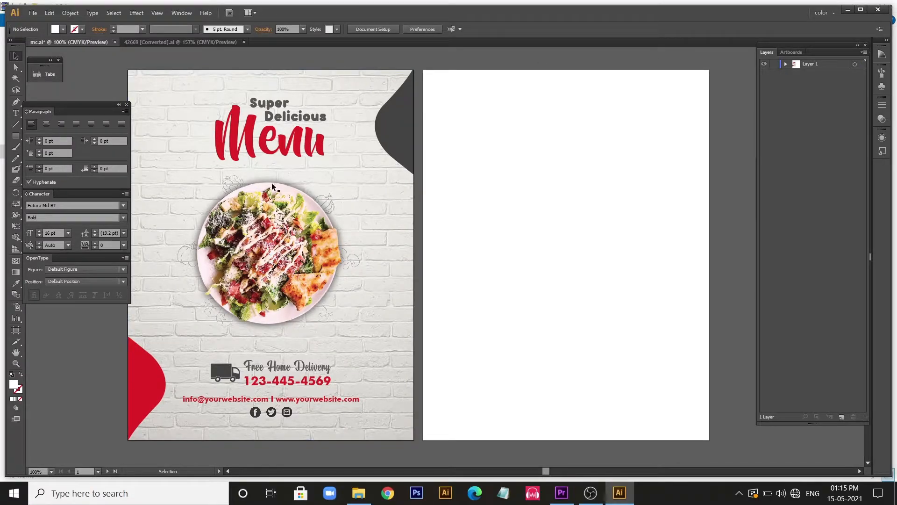
pyautogui.click(283, 179)
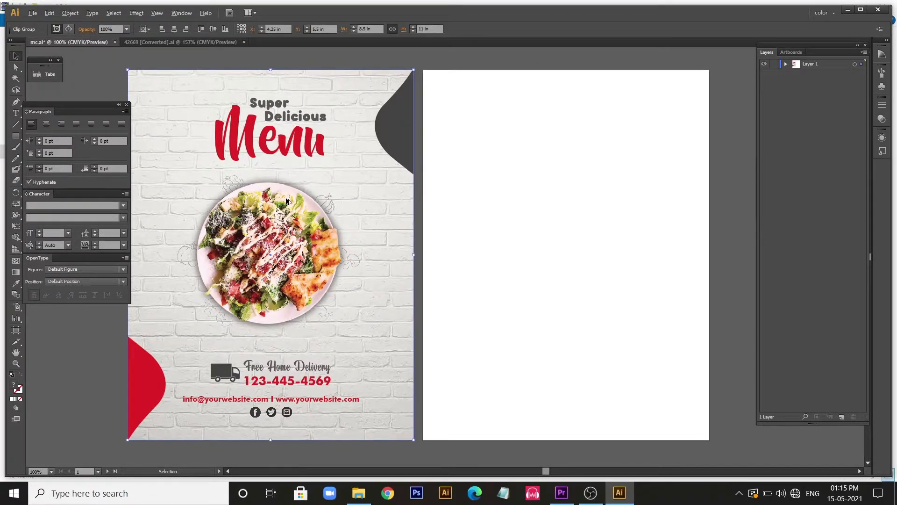
pyautogui.moveTo(285, 198); pyautogui.dragTo(579, 226)
pyautogui.moveTo(581, 226); pyautogui.dragTo(580, 226)
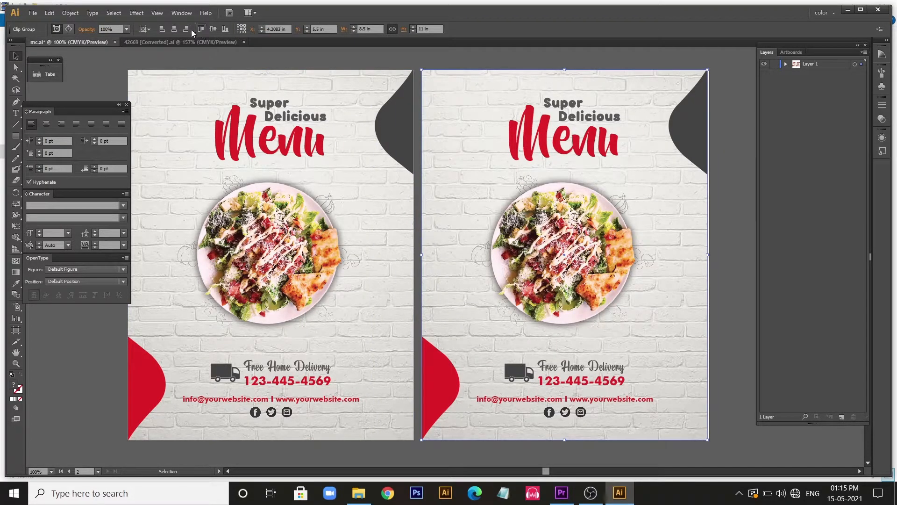
pyautogui.click(213, 29)
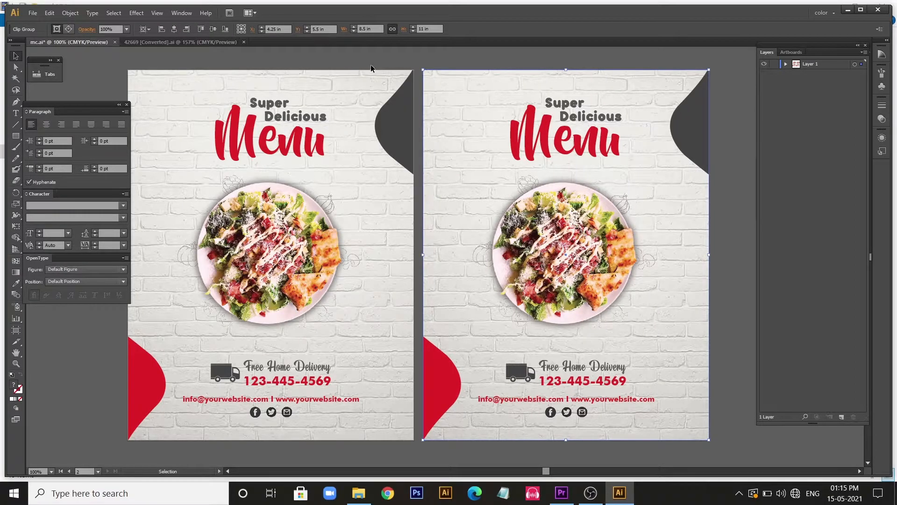
pyautogui.click(413, 65)
# Release the clipping mask on the second page's artwork and ungroup its objects
pyautogui.click(468, 136)
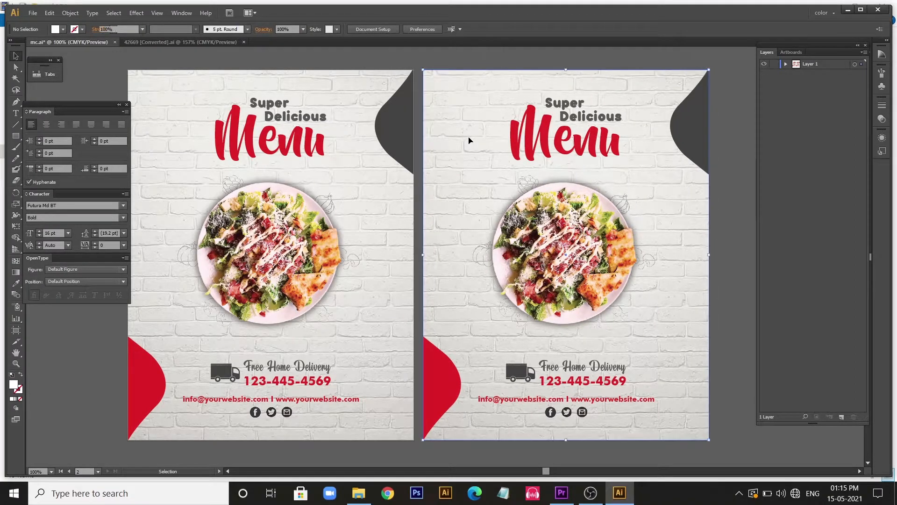
pyautogui.rightClick(469, 137)
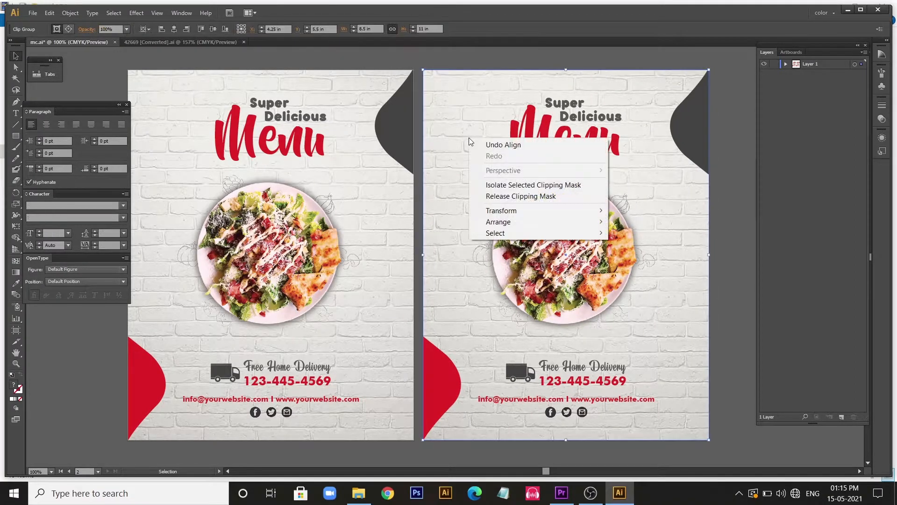
pyautogui.click(486, 196)
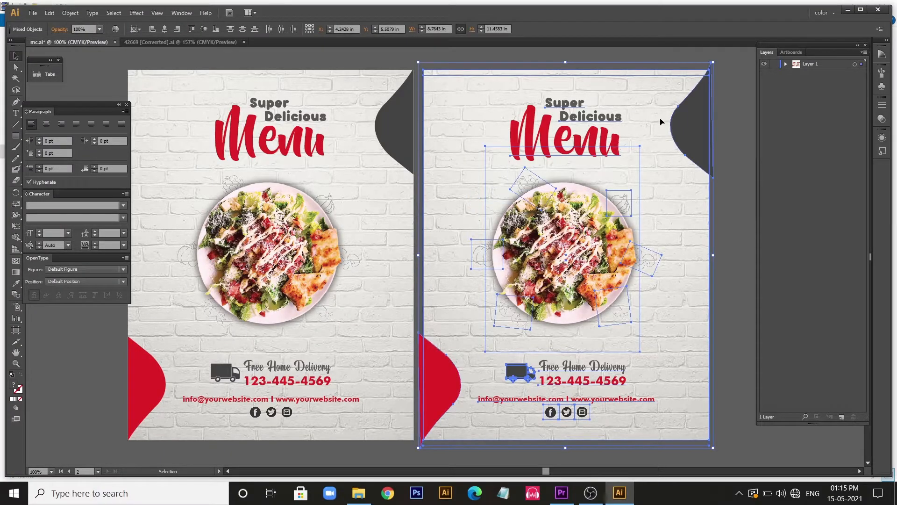
pyautogui.click(734, 85)
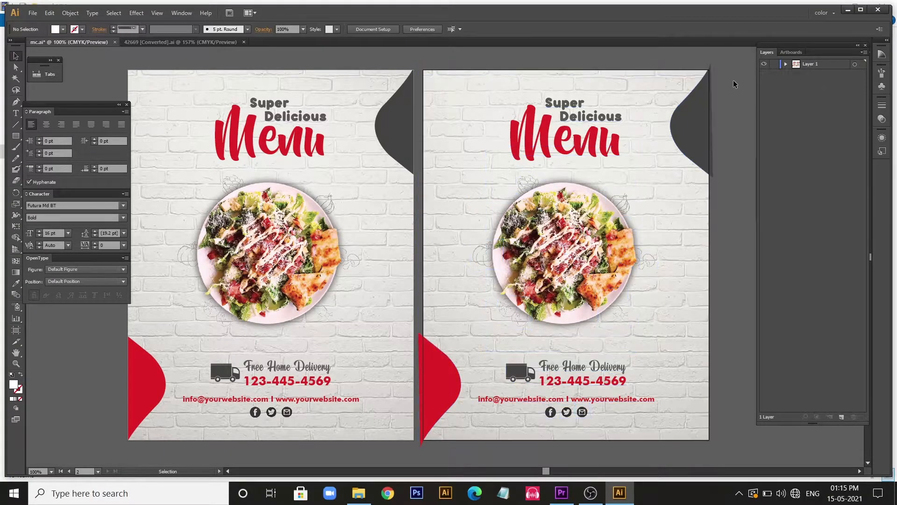
pyautogui.click(693, 80)
pyautogui.rightClick(693, 79)
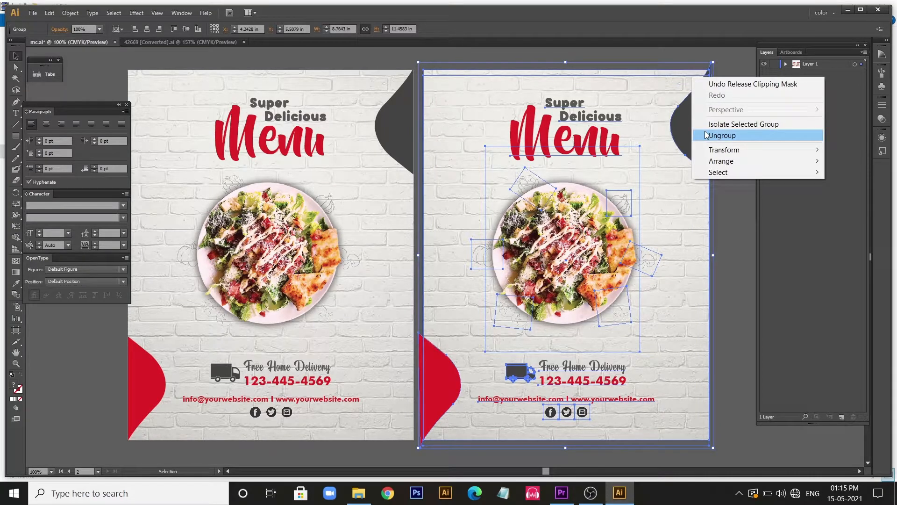
pyautogui.click(710, 135)
pyautogui.click(710, 81)
pyautogui.click(693, 79)
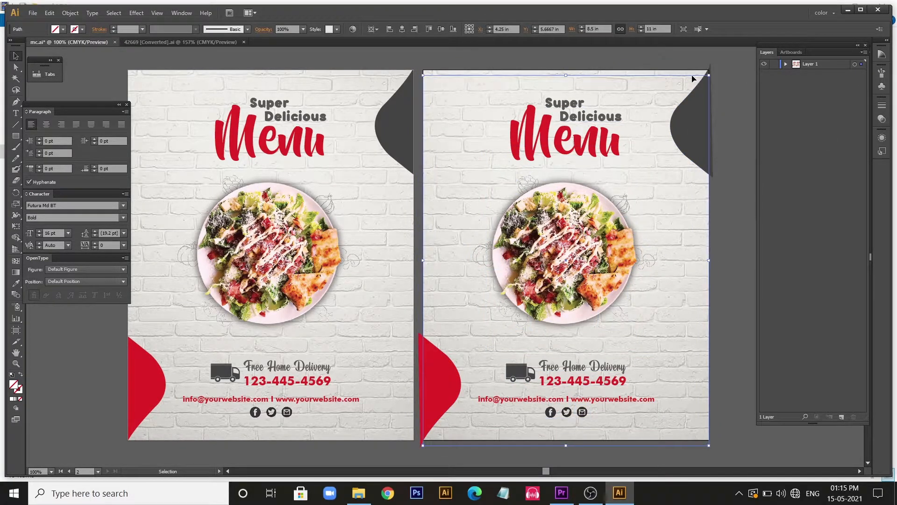
pyautogui.hotkey('ctrl', 'shift', 'a')
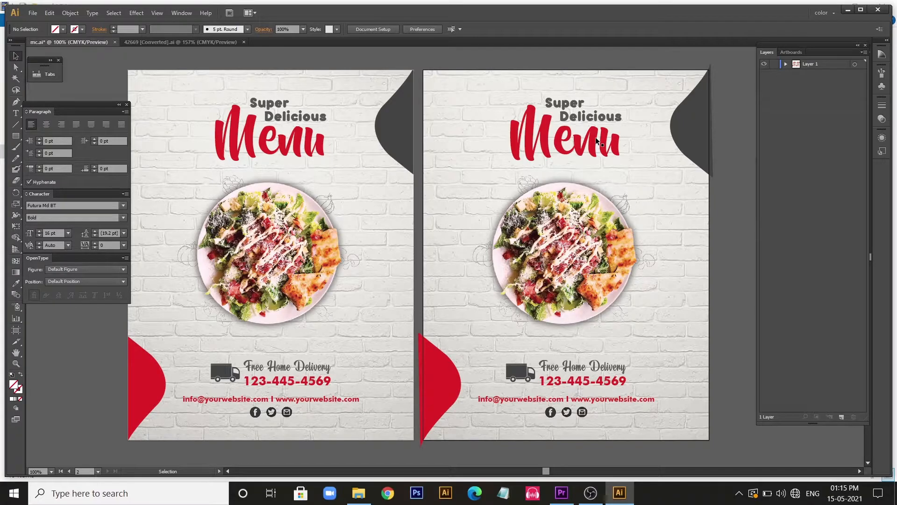
# Delete the Menu, Delicious and Super title text and the grouped salad plate artwork from the second page
pyautogui.click(595, 140)
pyautogui.press('Delete')
pyautogui.click(579, 116)
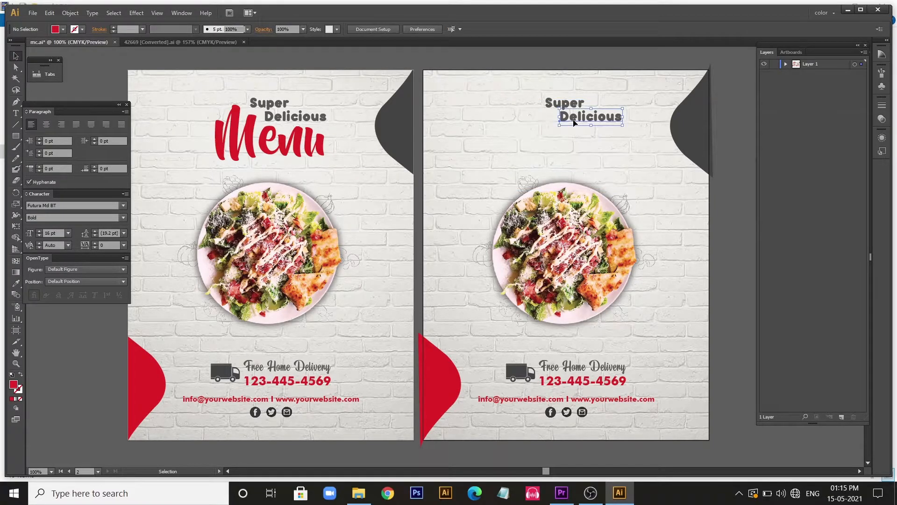
pyautogui.press('Delete')
pyautogui.click(574, 111)
pyautogui.press('Delete')
pyautogui.click(566, 332)
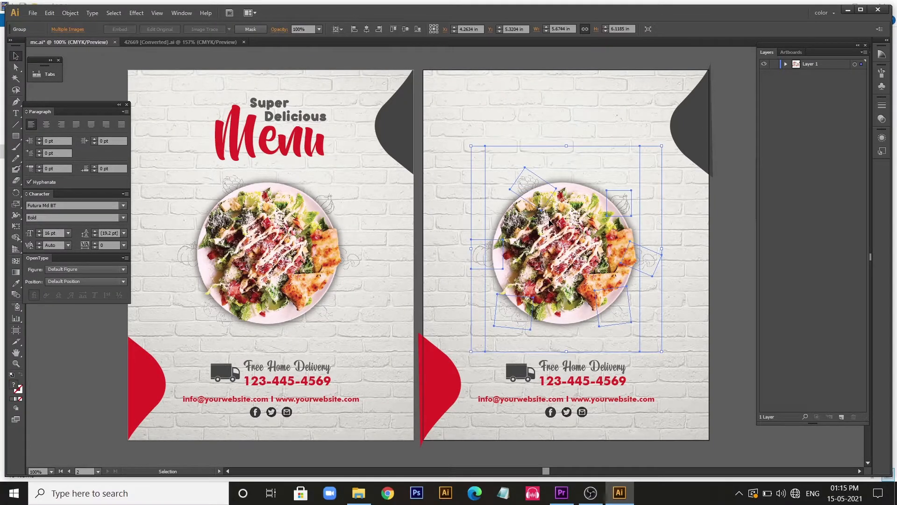
pyautogui.press('Delete')
# Delete the delivery truck, Free Home Delivery text, phone number, social icons and contact line from the second page
pyautogui.click(525, 377)
pyautogui.press('Delete')
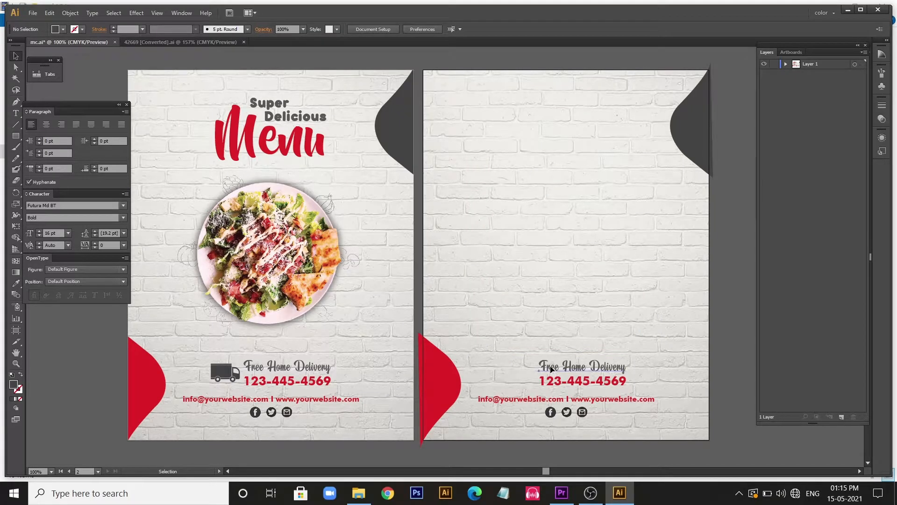
pyautogui.click(556, 367)
pyautogui.press('Delete')
pyautogui.click(553, 383)
pyautogui.press('Delete')
pyautogui.click(551, 410)
pyautogui.press('Delete')
pyautogui.click(547, 400)
pyautogui.press('Delete')
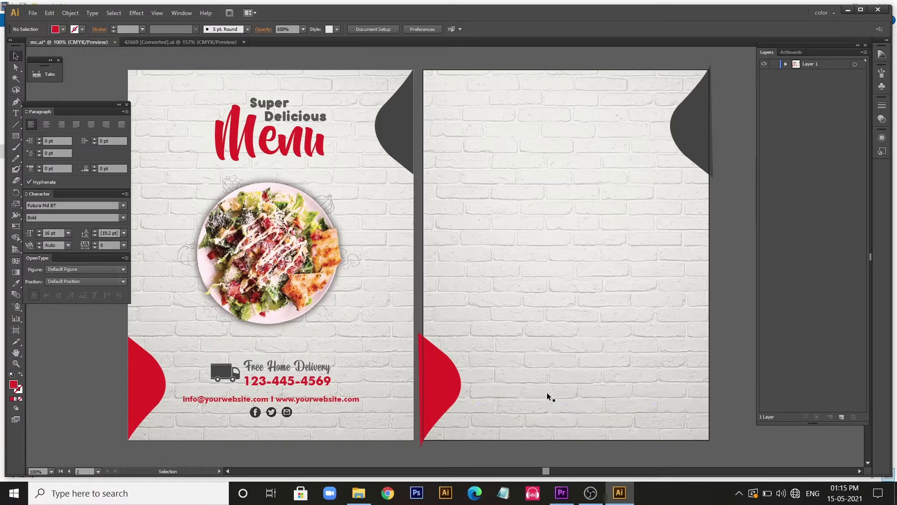
# Delete the leftover unfilled clipping rectangle from the second page
pyautogui.moveTo(715, 60); pyautogui.dragTo(421, 451)
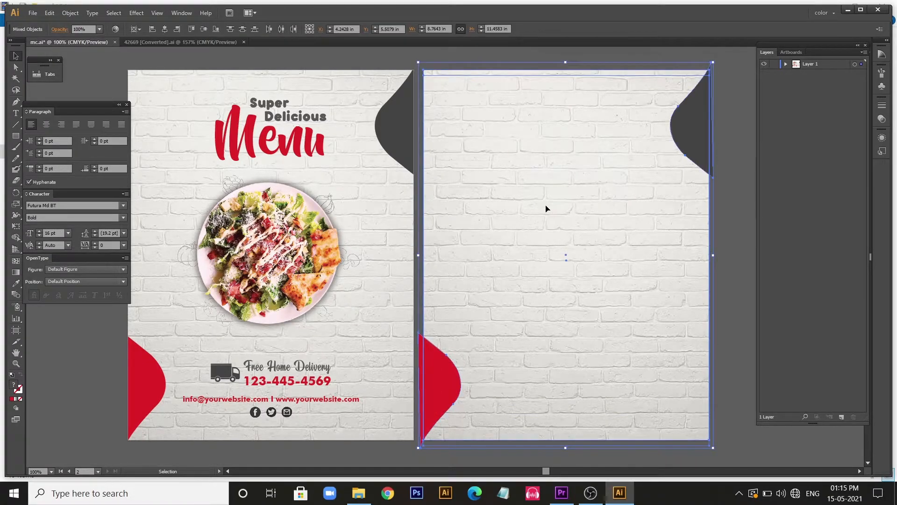
pyautogui.hotkey('ctrl', 'h')
pyautogui.click(730, 135)
pyautogui.click(688, 76)
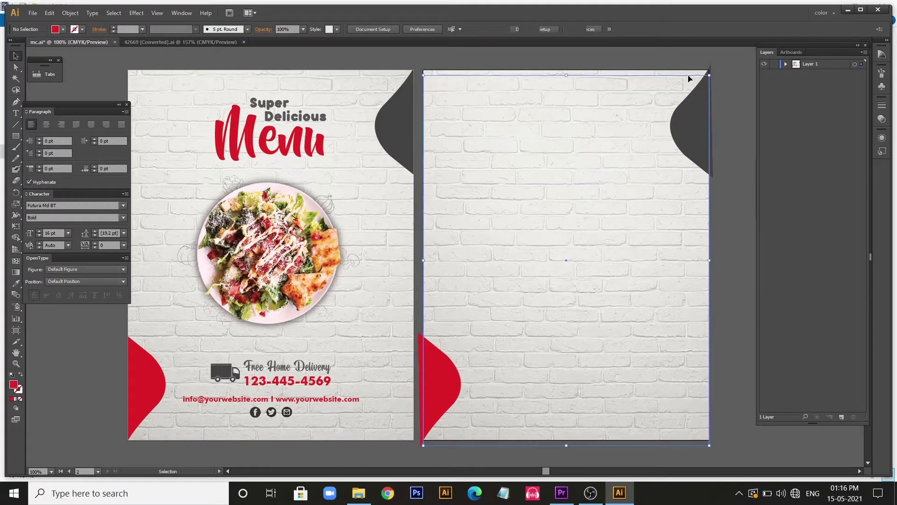
pyautogui.press('Delete')
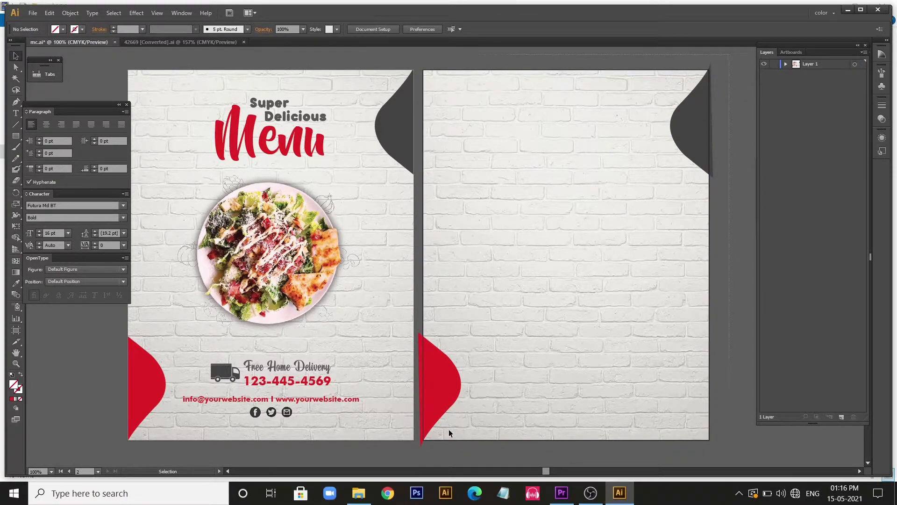
# Group the second page's brick background with its corner shapes and reflect the group across the vertical axis
pyautogui.moveTo(415, 462); pyautogui.dragTo(419, 461)
pyautogui.hotkey('ctrl', 'g')
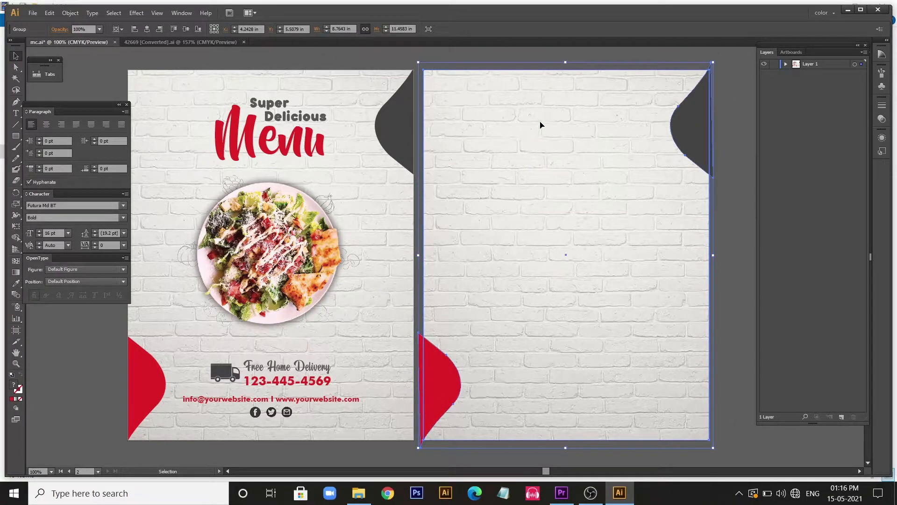
pyautogui.rightClick(540, 122)
pyautogui.moveTo(570, 199)
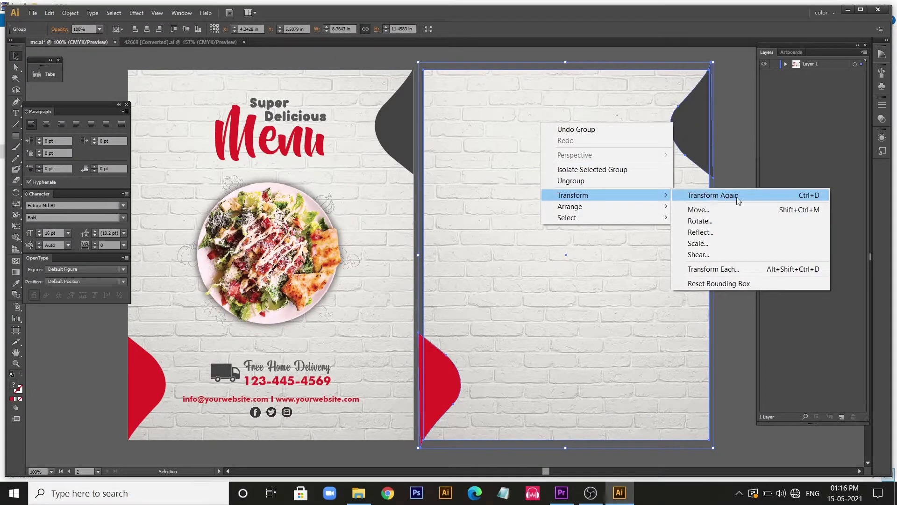
pyautogui.click(729, 230)
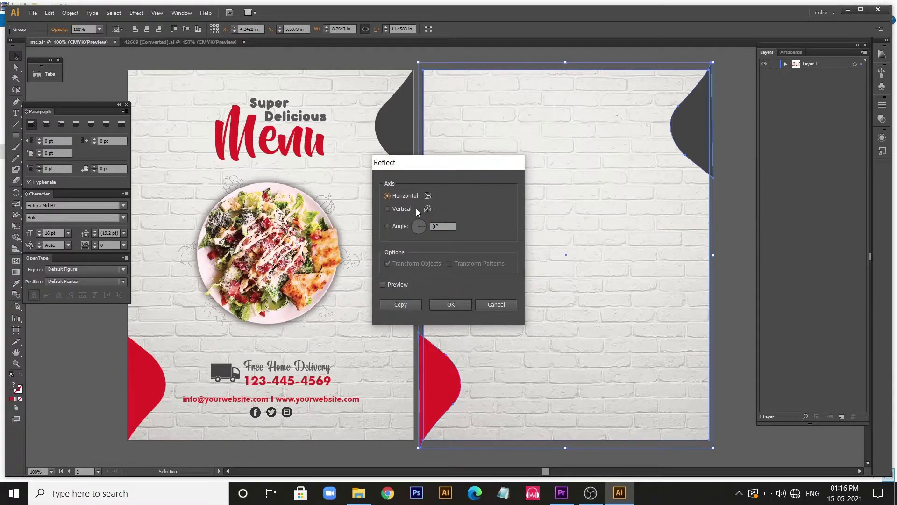
pyautogui.click(394, 210)
pyautogui.click(453, 304)
pyautogui.click(746, 120)
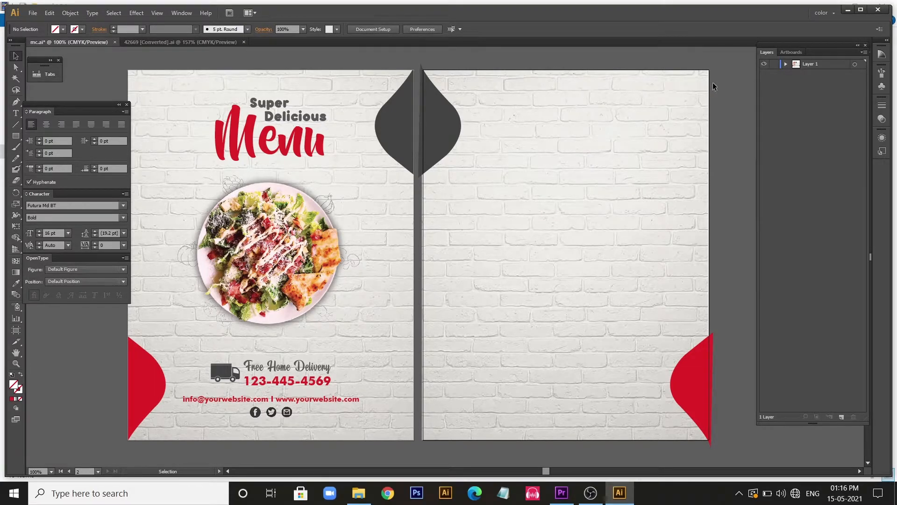
# Draw an area text frame about 4.12 in by 2.7 in near the second page's upper-right corner, with 24 pt type
pyautogui.scroll(1, 722, 75)
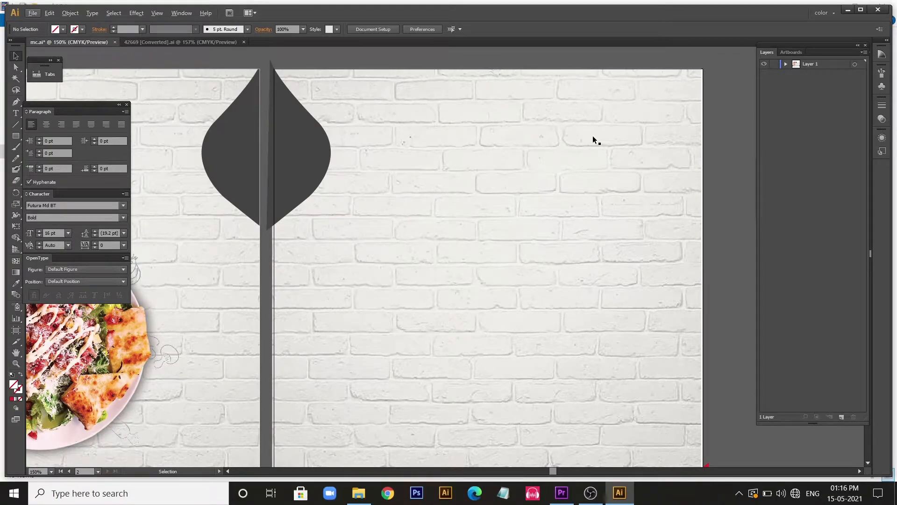
pyautogui.press('t')
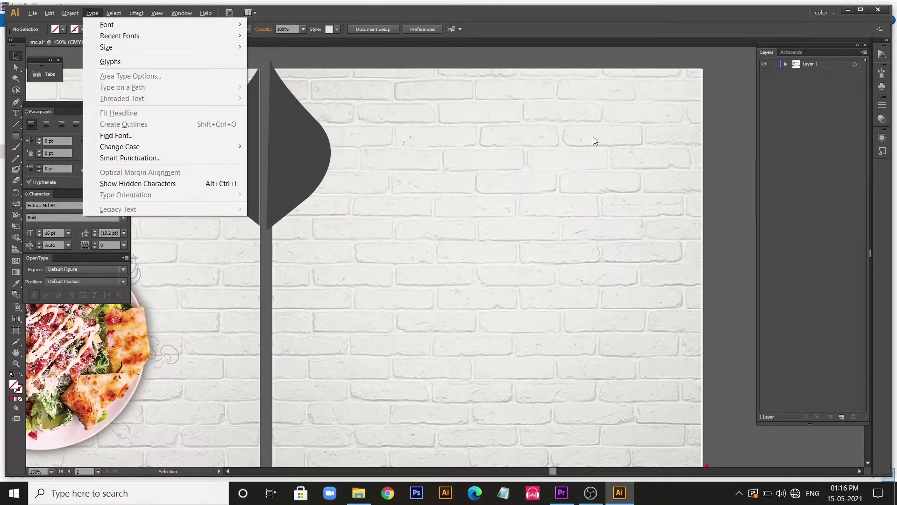
pyautogui.click(592, 50)
pyautogui.press('t')
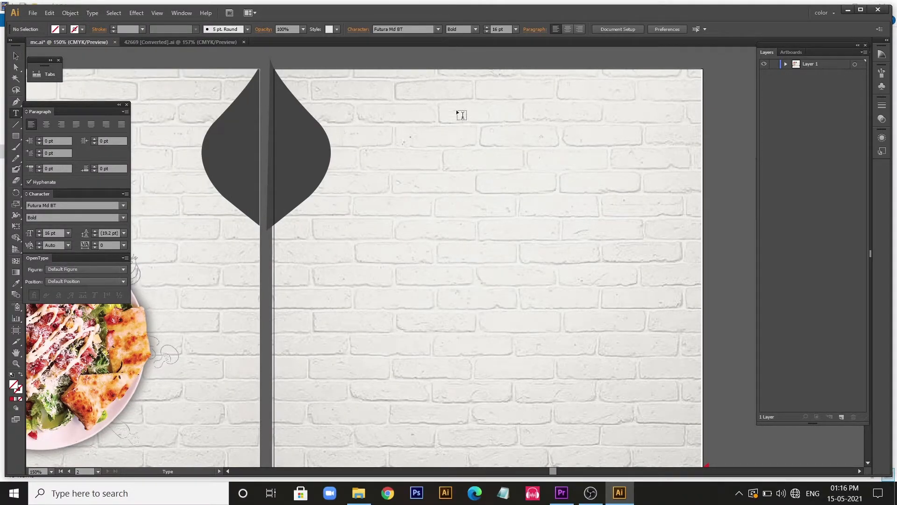
pyautogui.moveTo(480, 99); pyautogui.dragTo(687, 235)
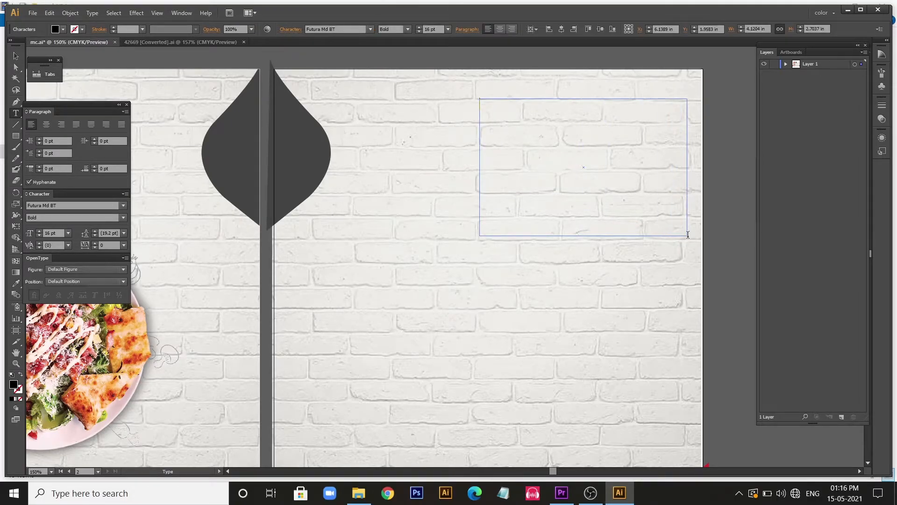
pyautogui.click(434, 29)
pyautogui.press('Up')
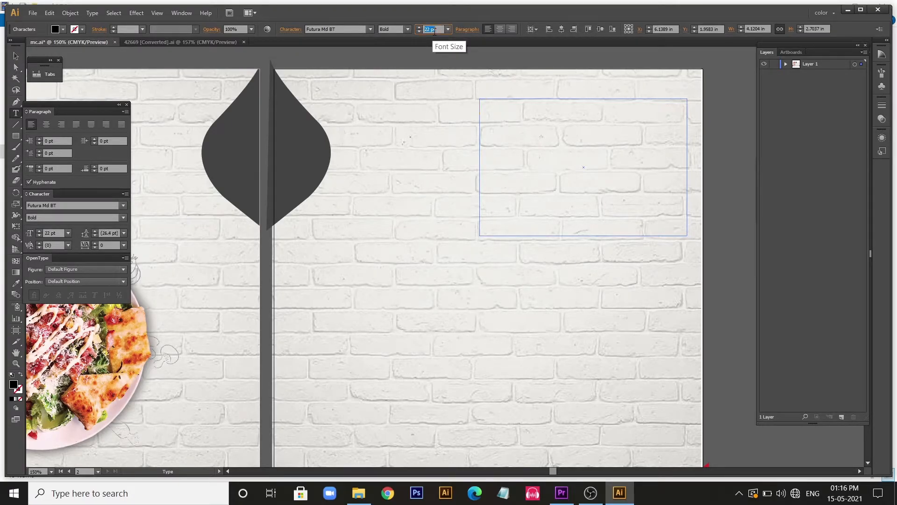
pyautogui.press('Up')
pyautogui.press('Up')
pyautogui.click(488, 106)
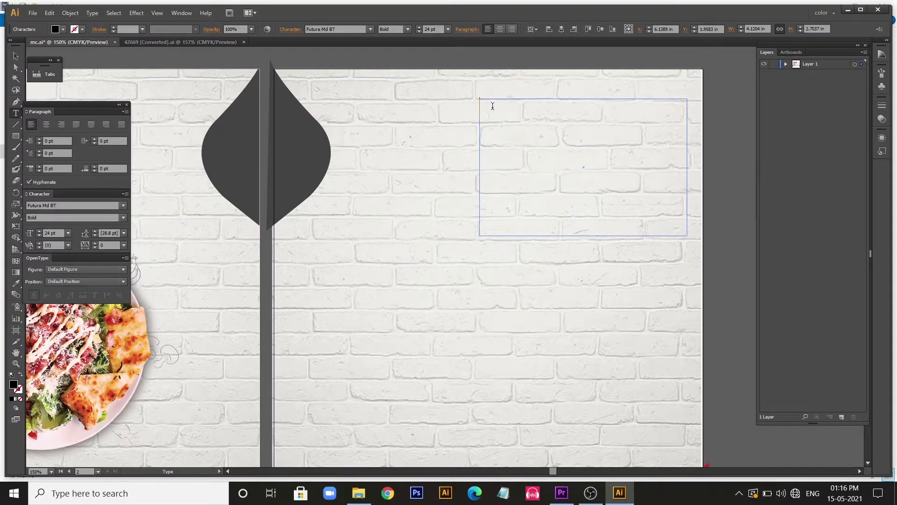
# Enter FOOD NAME in the text frame and set its font size to 15 pt
pyautogui.press('capslock')
pyautogui.write('FOO')
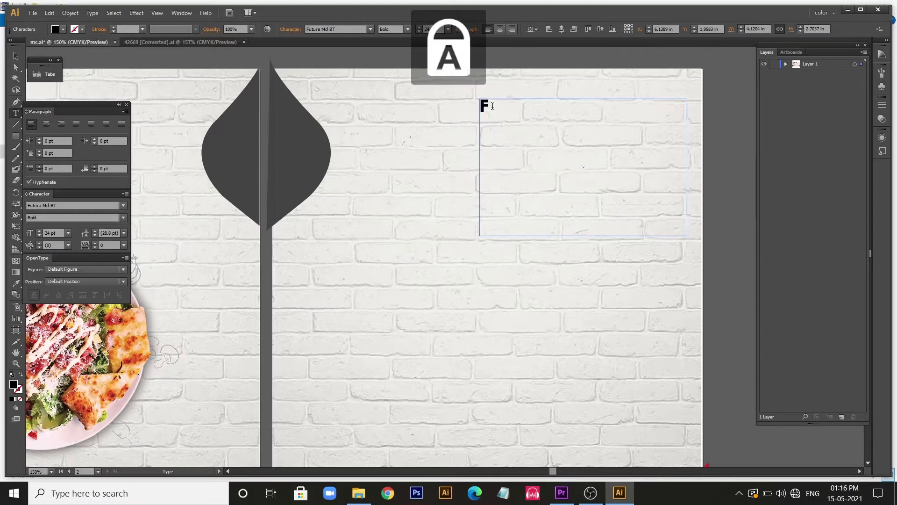
pyautogui.write('D')
pyautogui.write('NAME')
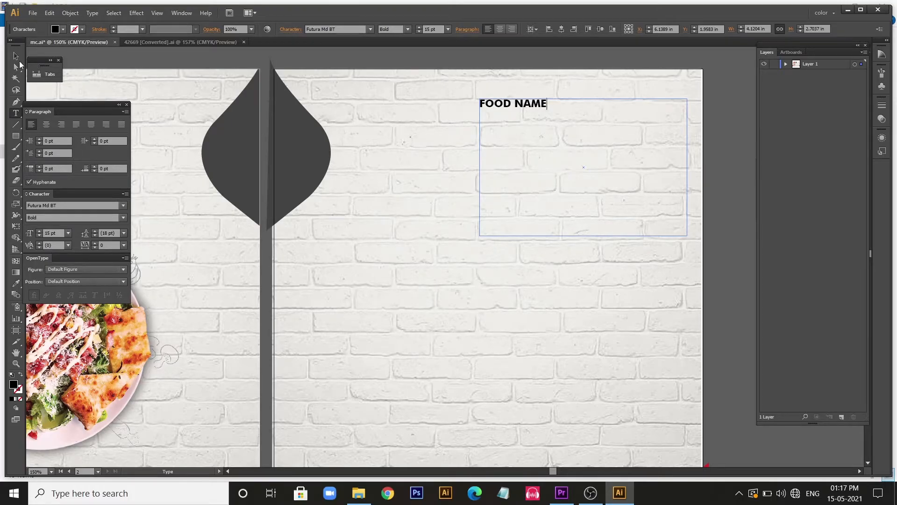
# Show the tab ruler and place it directly above the FOOD NAME text frame
pyautogui.moveTo(44, 64); pyautogui.dragTo(497, 51)
pyautogui.click(590, 59)
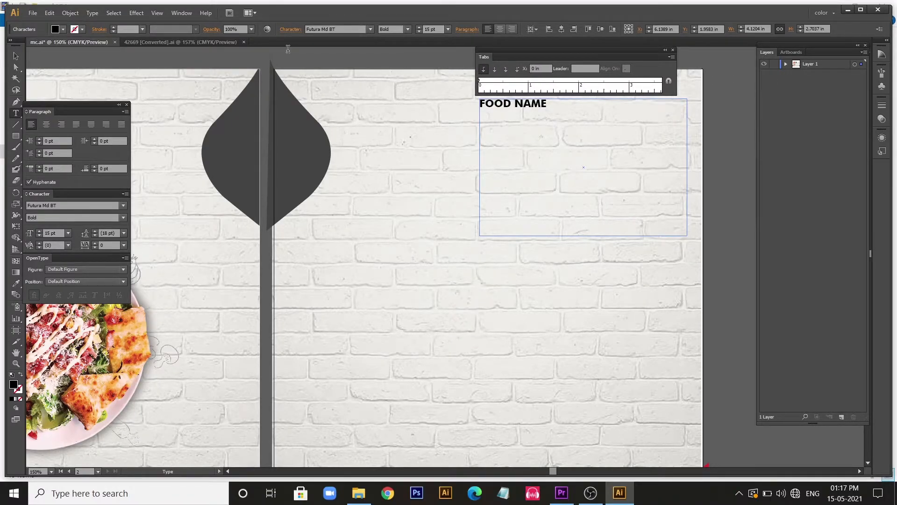
pyautogui.click(181, 13)
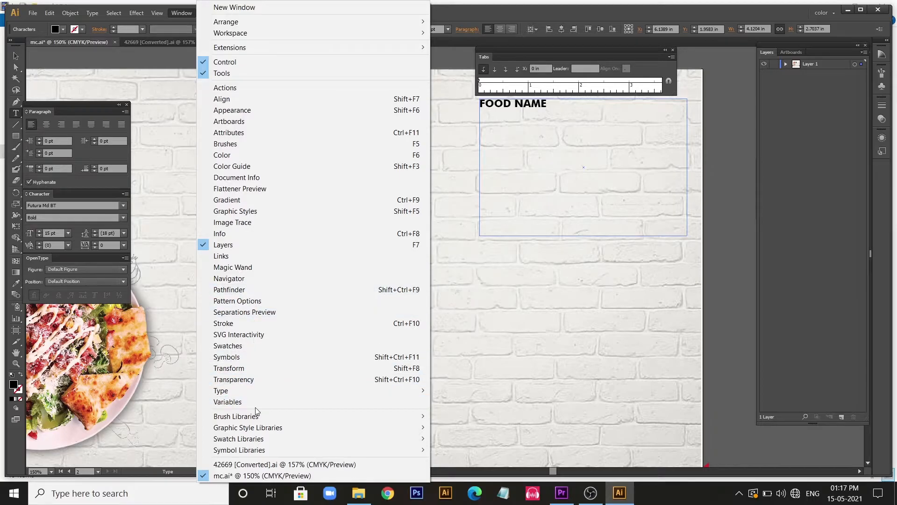
pyautogui.moveTo(421, 395)
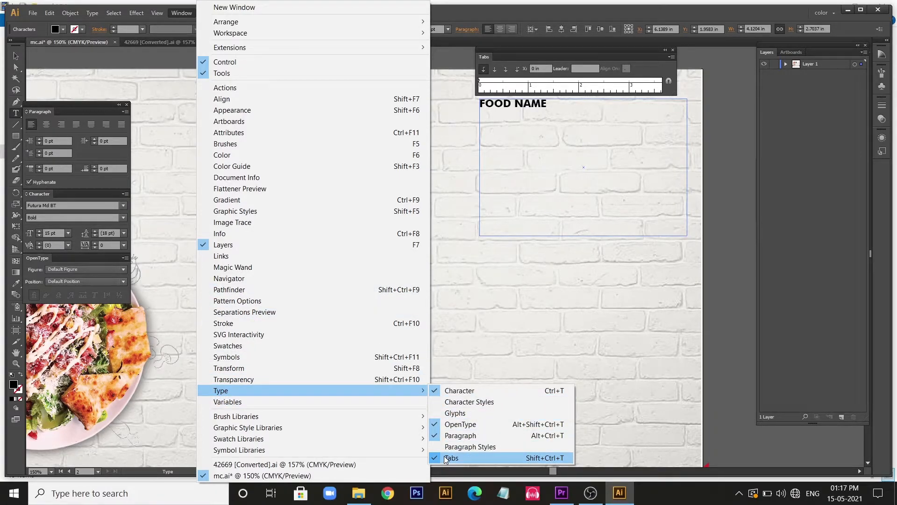
pyautogui.click(481, 458)
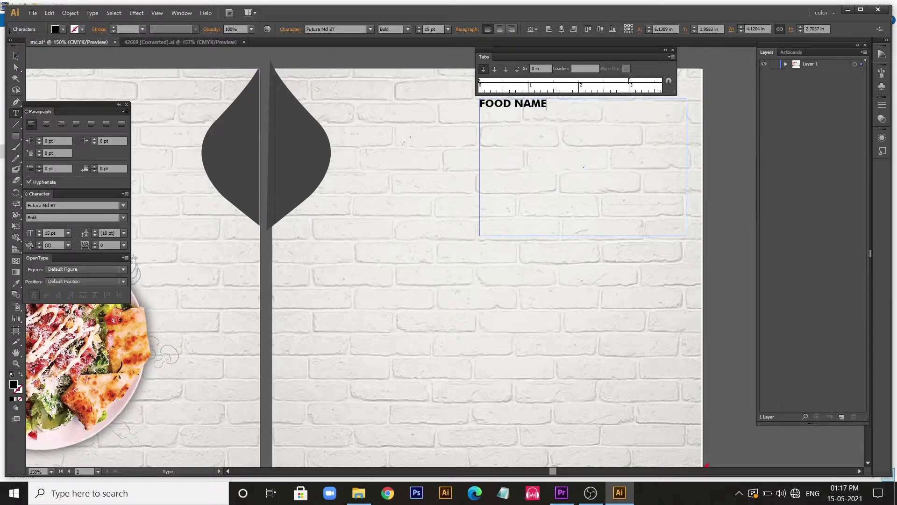
# Add a left tab stop at about 2.98 in and enter the placeholder price XXX there after FOOD NAME
pyautogui.click(629, 81)
pyautogui.write('XXX')
pyautogui.hotkey('ctrl', 'z')
pyautogui.hotkey('ctrl', 'z')
pyautogui.write('XXX')
# Move the tab stop of the FOOD NAME line to 2.8 in
pyautogui.tripleClick(641, 114)
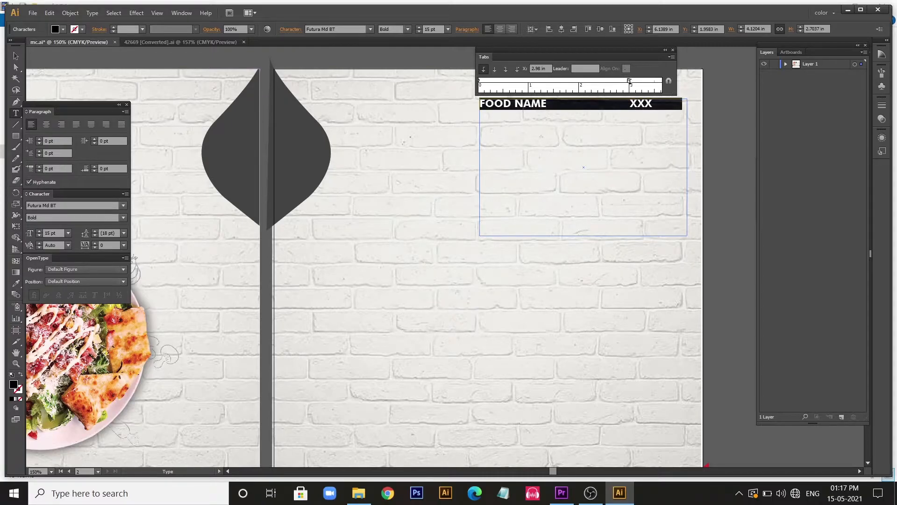
pyautogui.moveTo(628, 81)
pyautogui.mouseDown()
pyautogui.moveTo(586, 80)
pyautogui.moveTo(649, 82)
pyautogui.moveTo(605, 83)
pyautogui.moveTo(620, 84)
pyautogui.mouseUp()
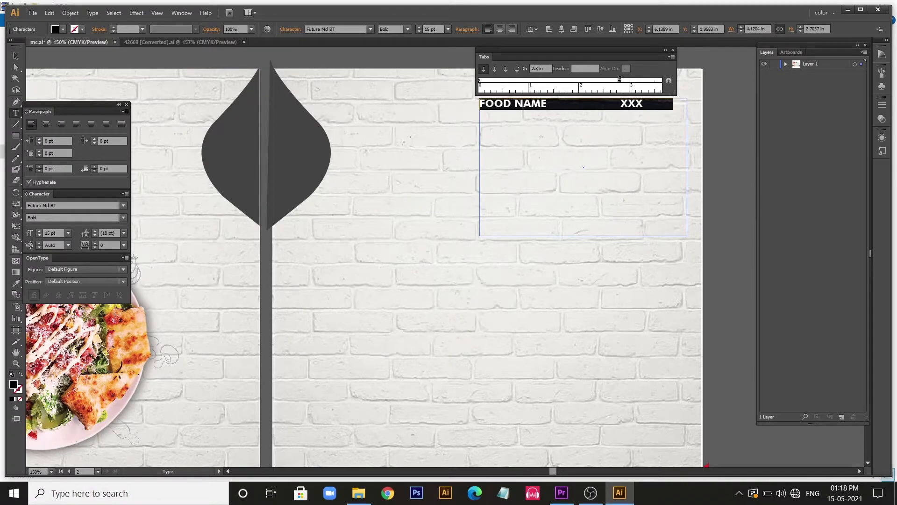
pyautogui.click(647, 99)
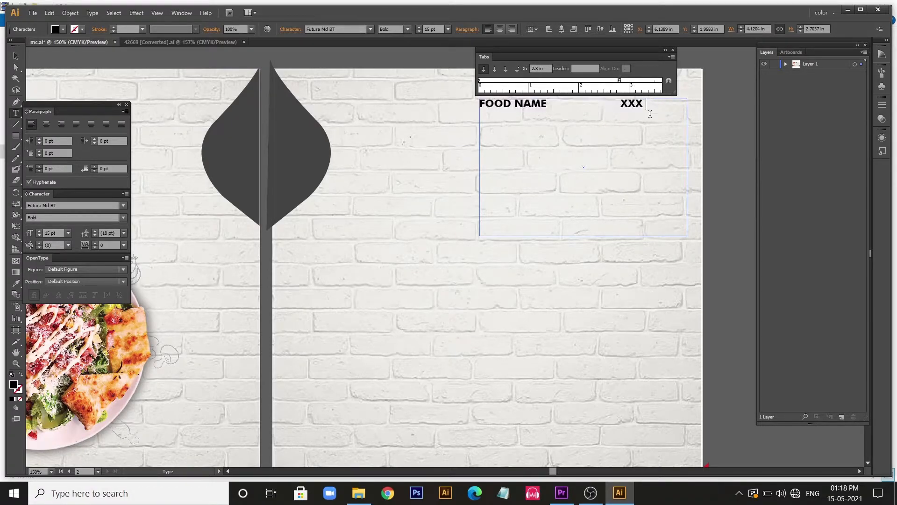
# Copy the FOOD NAME line with its XXX price and paste it five times below to form six rows
pyautogui.moveTo(647, 103); pyautogui.dragTo(473, 103)
pyautogui.hotkey('ctrl', 'c')
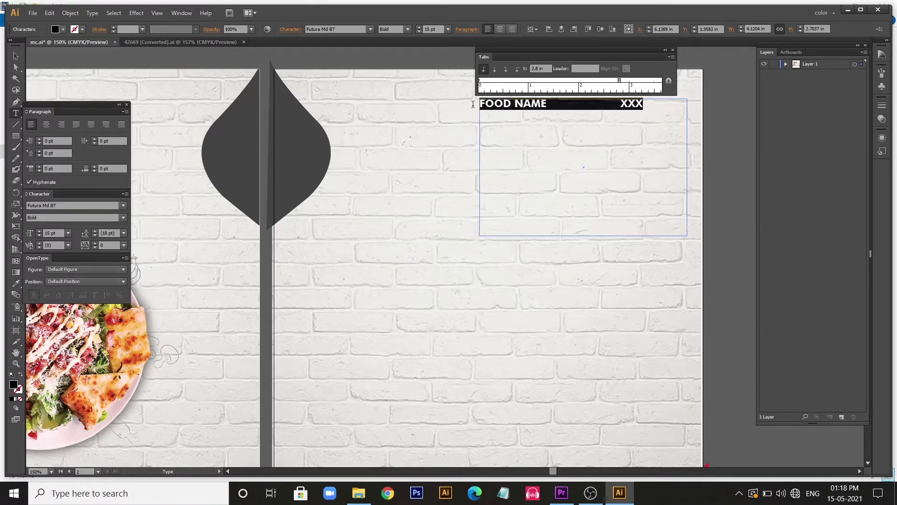
pyautogui.click(649, 104)
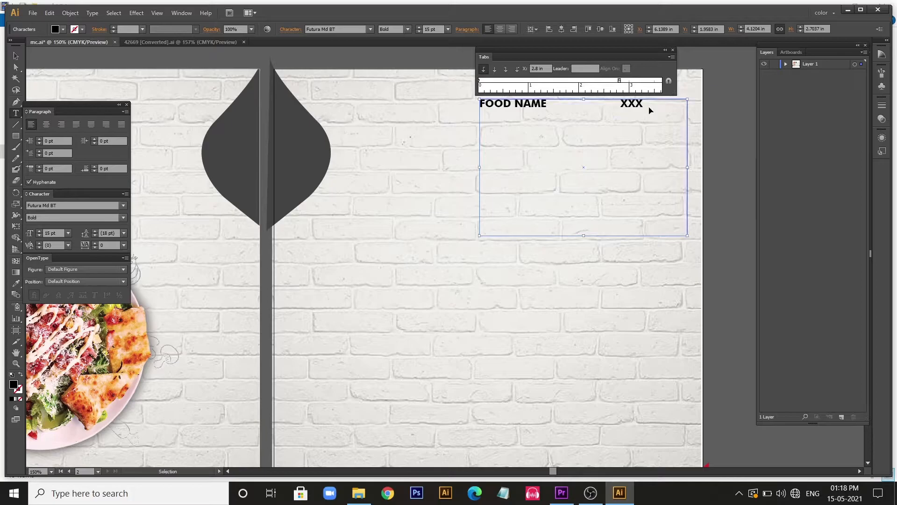
pyautogui.press('Return')
pyautogui.hotkey('ctrl', 'v')
pyautogui.press('Return')
pyautogui.hotkey('ctrl', 'v')
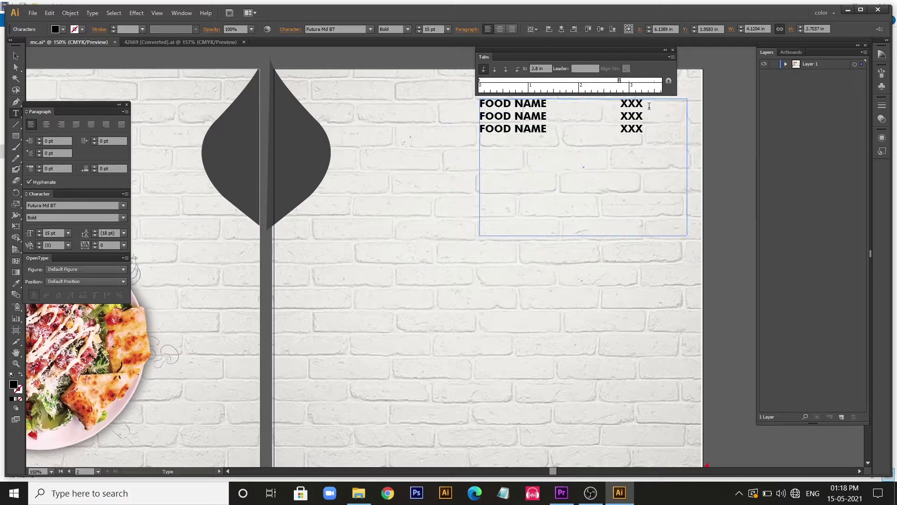
pyautogui.press('Return')
pyautogui.hotkey('ctrl', 'v')
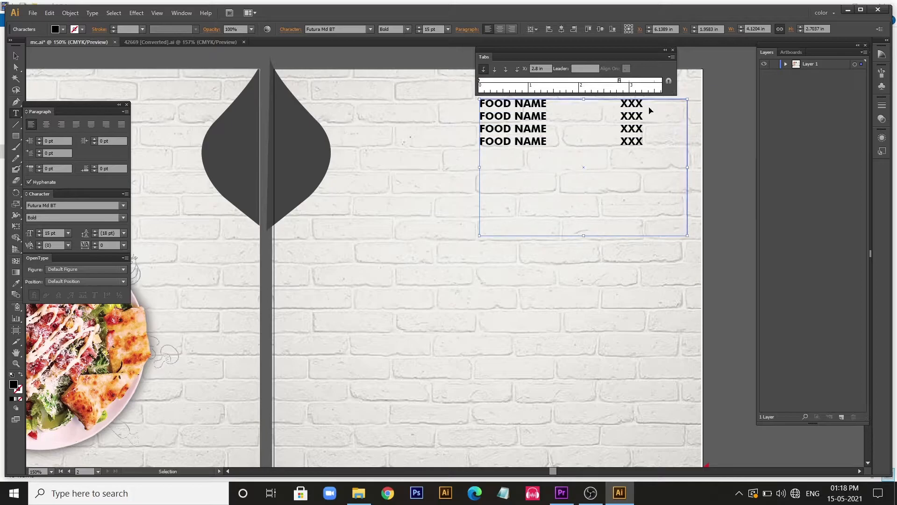
pyautogui.press('Return')
pyautogui.hotkey('ctrl', 'v')
pyautogui.press('Escape')
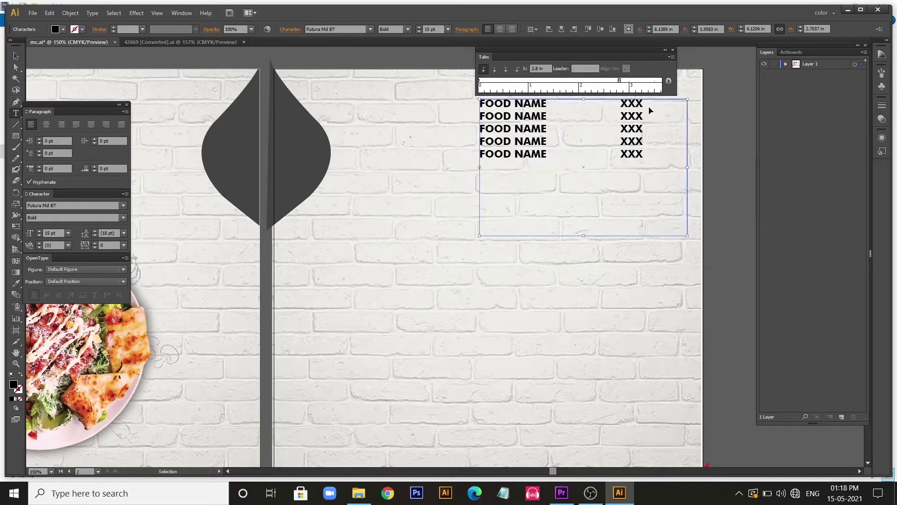
pyautogui.press('Return')
pyautogui.hotkey('ctrl', 'v')
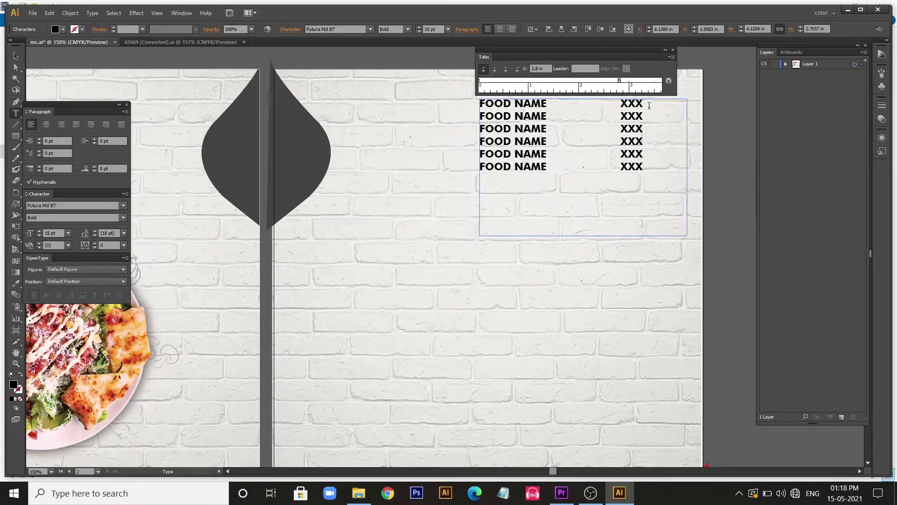
# Collapse the tab ruler and park it outside the artboard beside page two
pyautogui.click(17, 56)
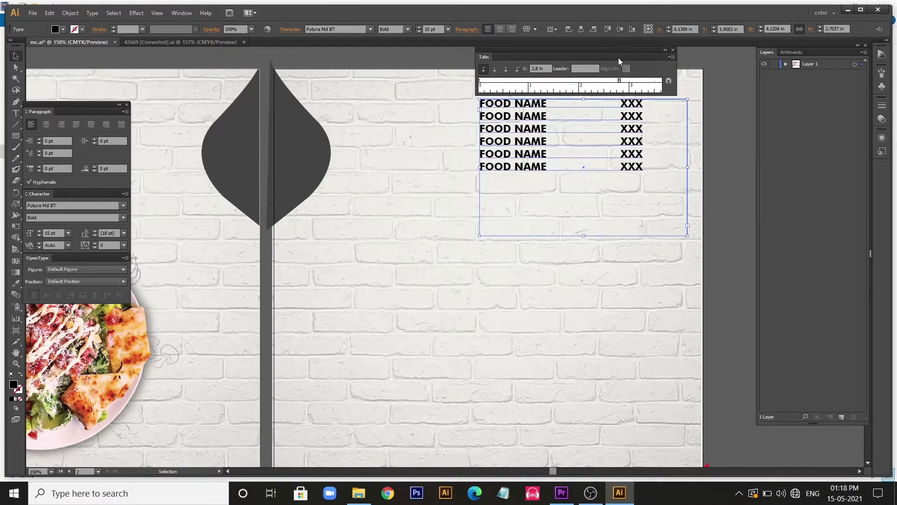
pyautogui.click(666, 50)
pyautogui.moveTo(488, 55); pyautogui.dragTo(722, 60)
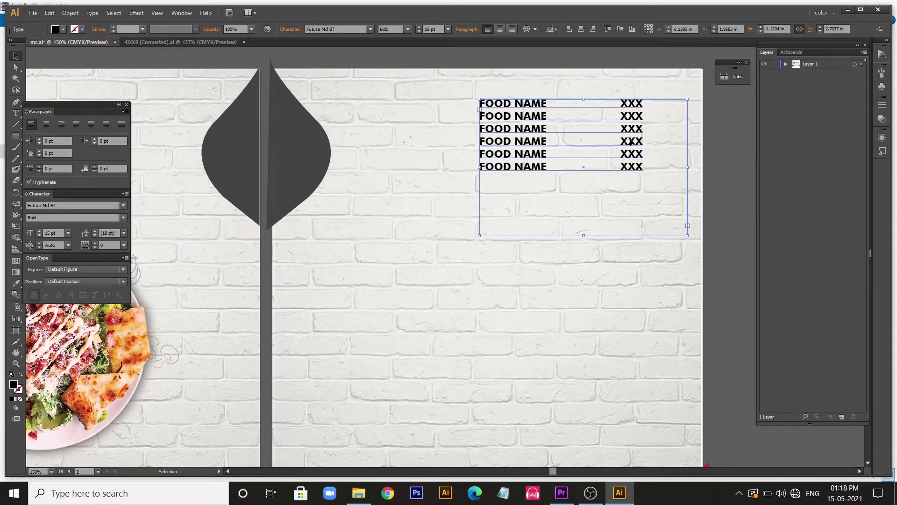
pyautogui.press('t')
pyautogui.click(619, 106)
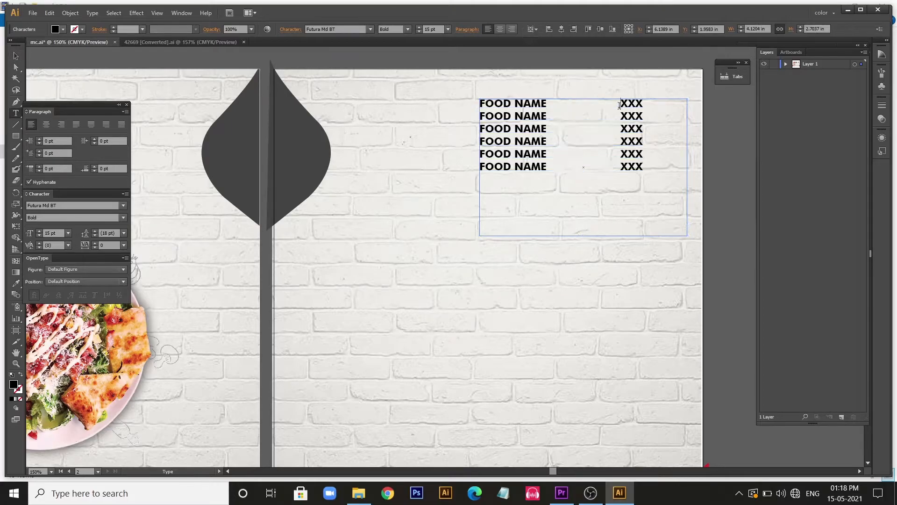
pyautogui.hotkey('ctrl', 'a')
pyautogui.press('BackSpace')
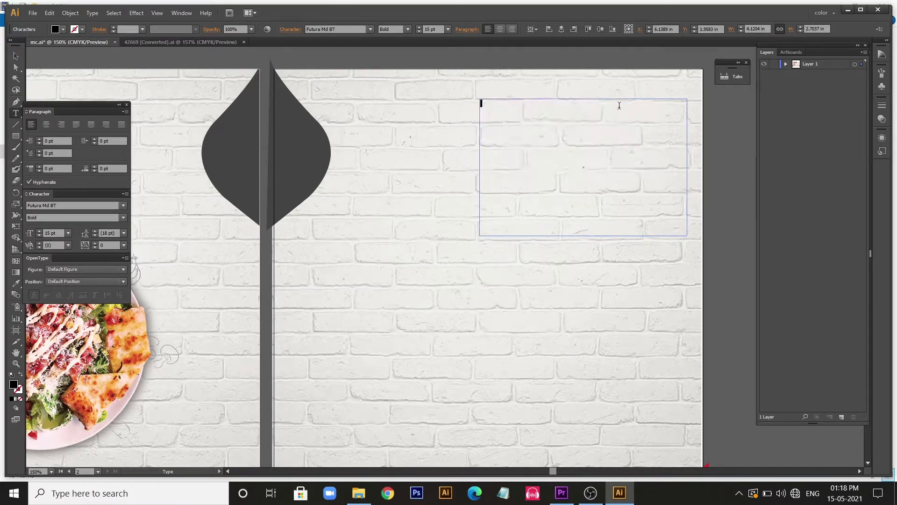
pyautogui.hotkey('ctrl', 'z')
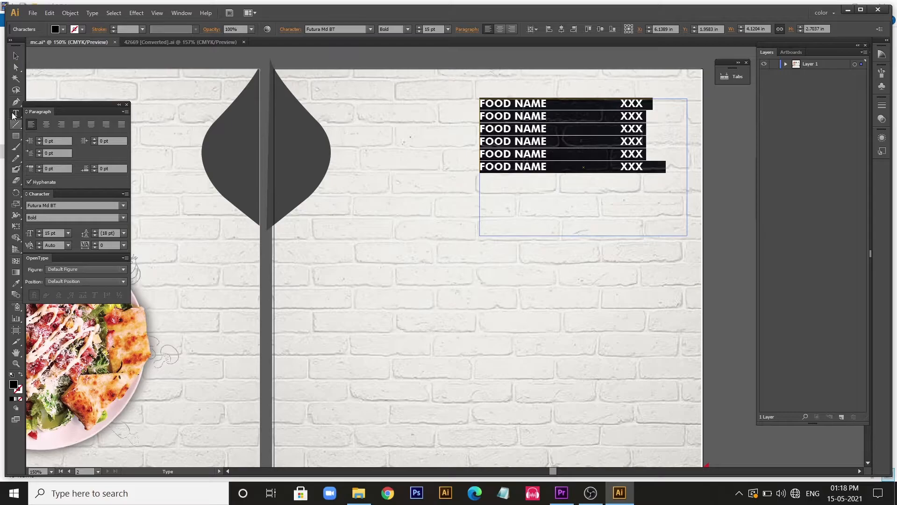
# Apply the dark grey of page two's upper corner shape to the food list text with the Eyedropper
pyautogui.click(15, 56)
pyautogui.press('i')
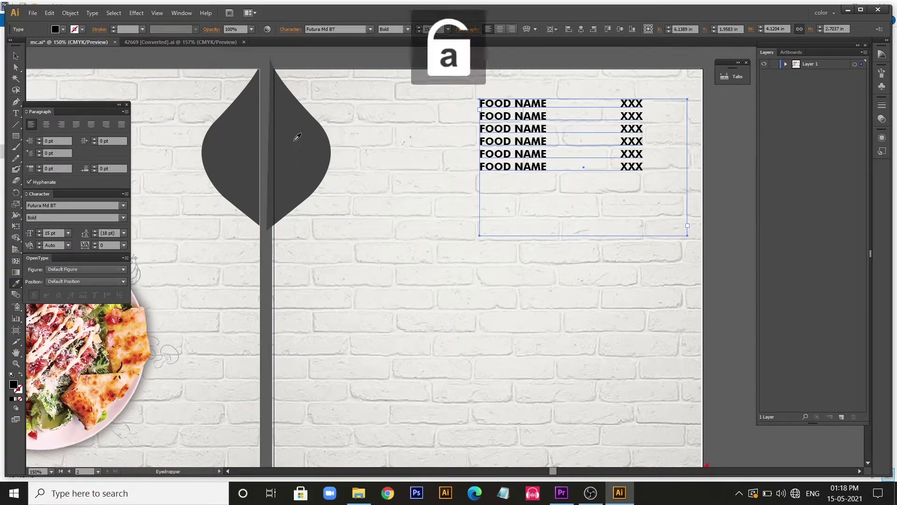
pyautogui.click(297, 136)
pyautogui.click(15, 56)
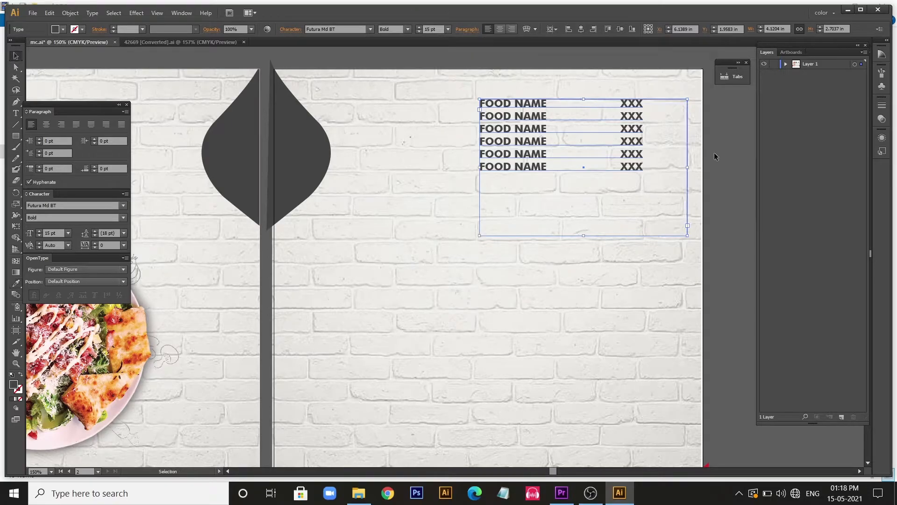
# Set the leading of all six food list rows to 27 pt
pyautogui.press('t')
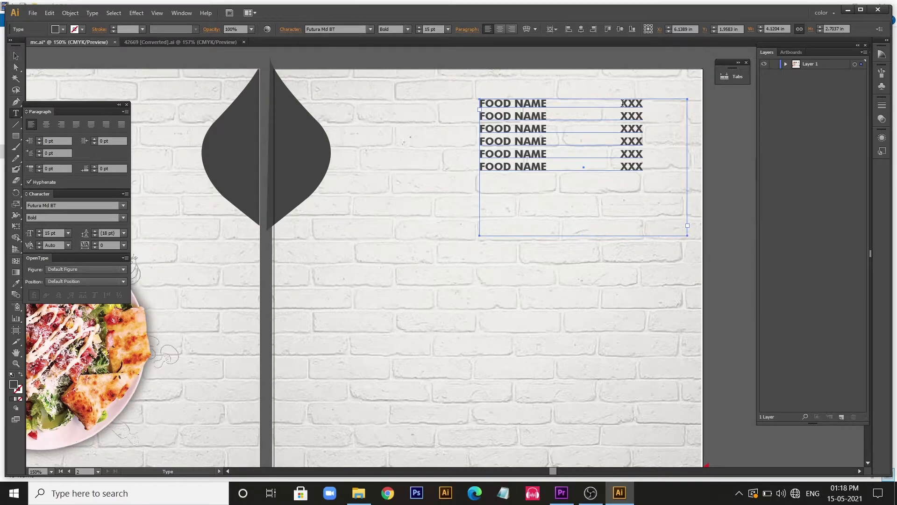
pyautogui.click(622, 103)
pyautogui.hotkey('ctrl', 'a')
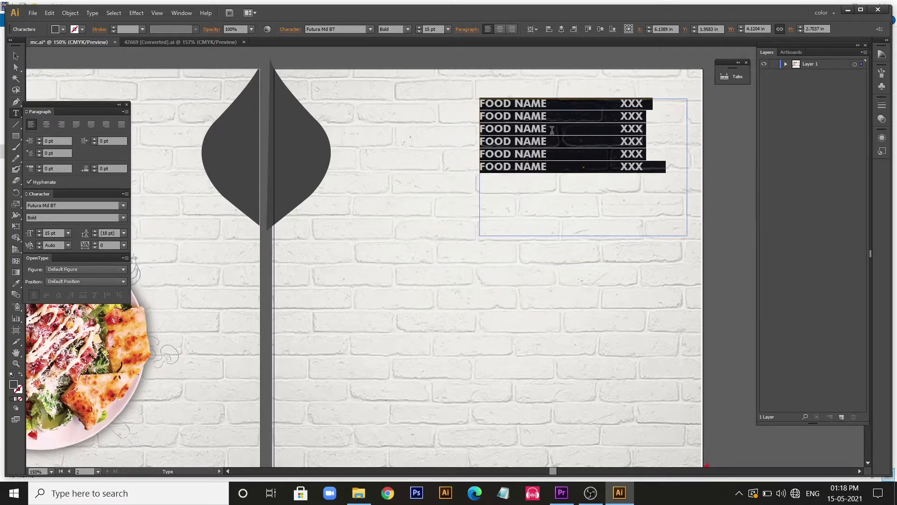
pyautogui.click(112, 233)
pyautogui.press('Up')
pyautogui.press('Up')
pyautogui.press('Up')
pyautogui.press('Up')
pyautogui.press('Up')
pyautogui.press('Up')
pyautogui.press('Up')
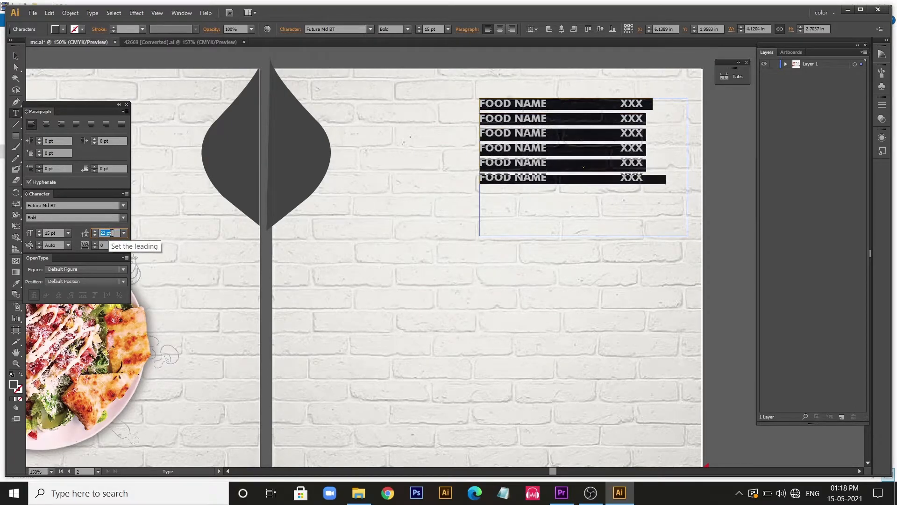
pyautogui.press('Up')
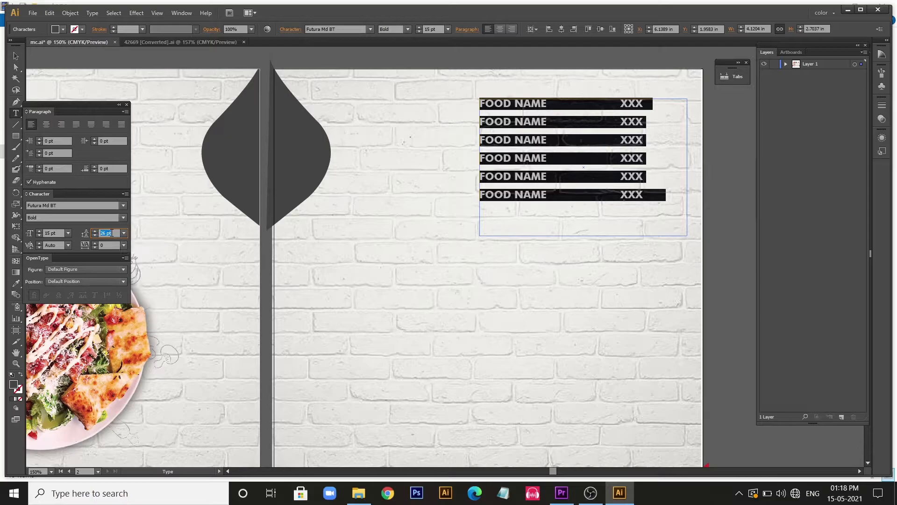
pyautogui.press('Down')
pyautogui.press('Down')
pyautogui.press('Down')
pyautogui.press('Down')
pyautogui.press('Down')
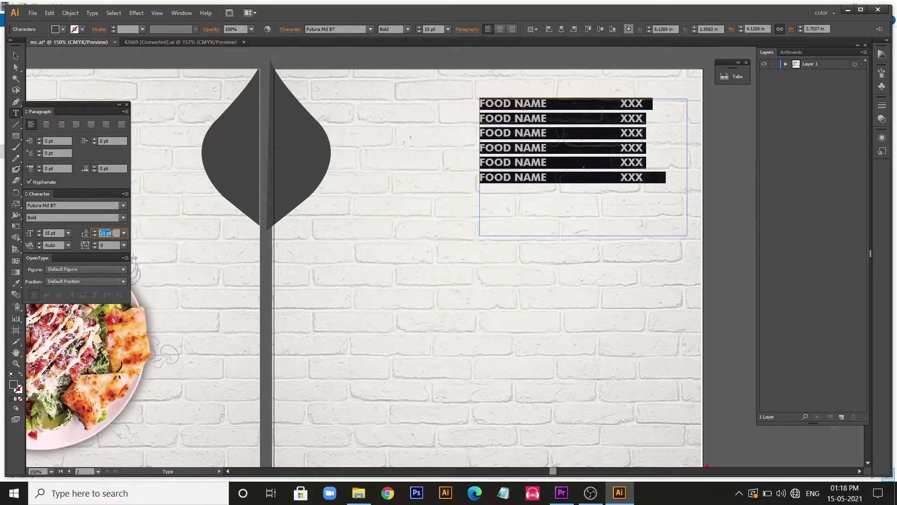
pyautogui.press('Up')
pyautogui.press('Up')
pyautogui.press('Up')
pyautogui.press('Up')
pyautogui.press('Up')
pyautogui.press('Up')
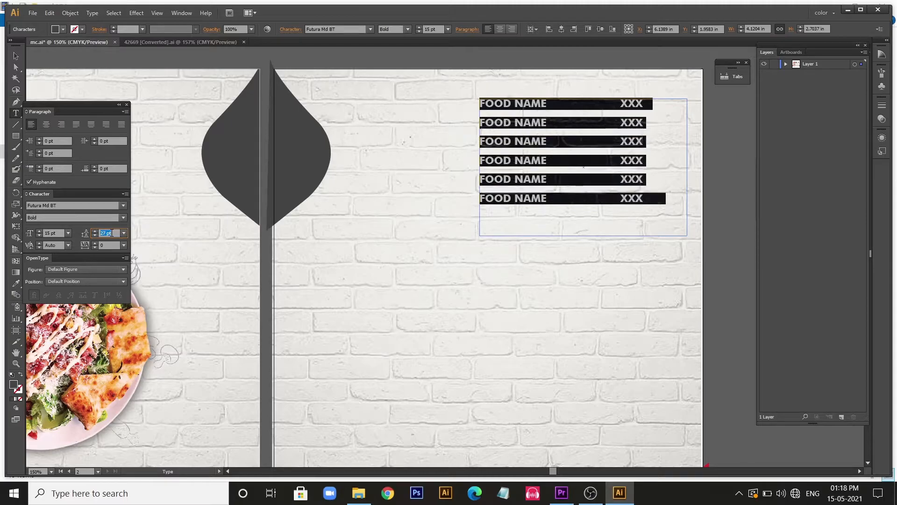
pyautogui.click(16, 55)
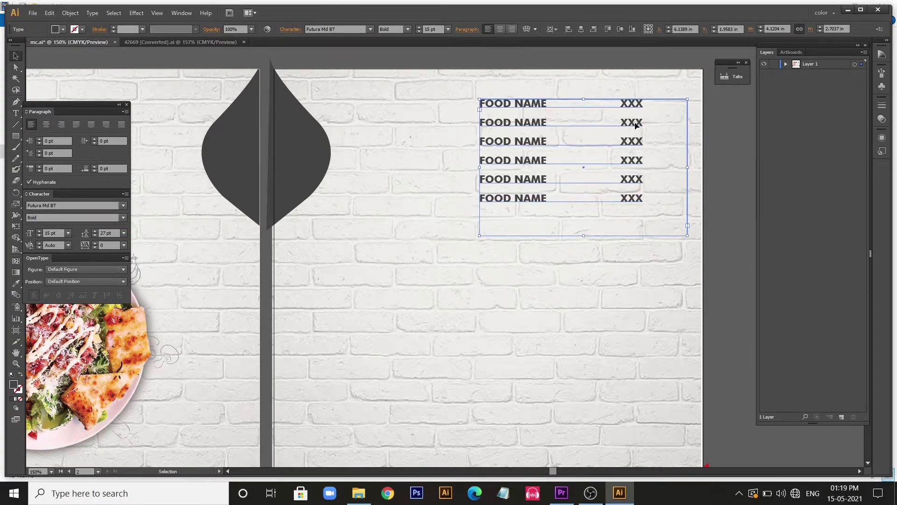
# Move the tab stop of all food list rows to 3.11 in, and put the tab ruler away beside the page
pyautogui.doubleClick(619, 103)
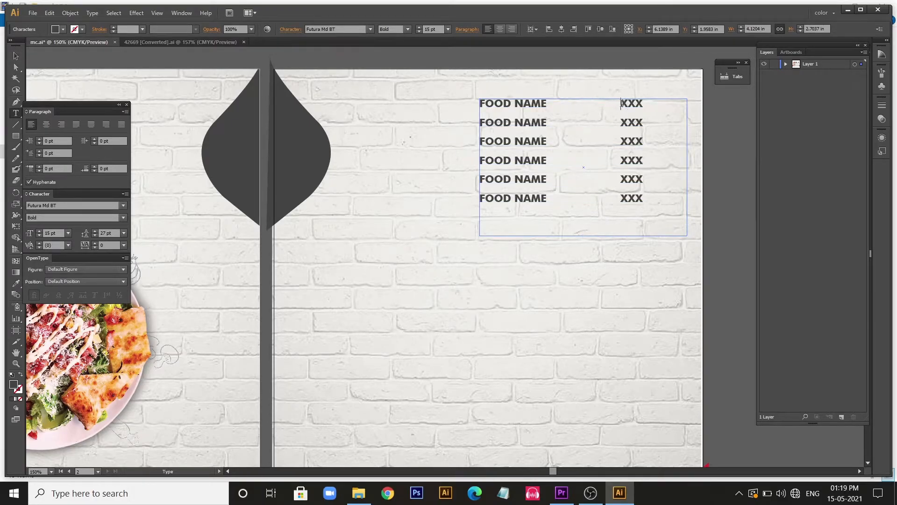
pyautogui.hotkey('ctrl', 'a')
pyautogui.click(738, 63)
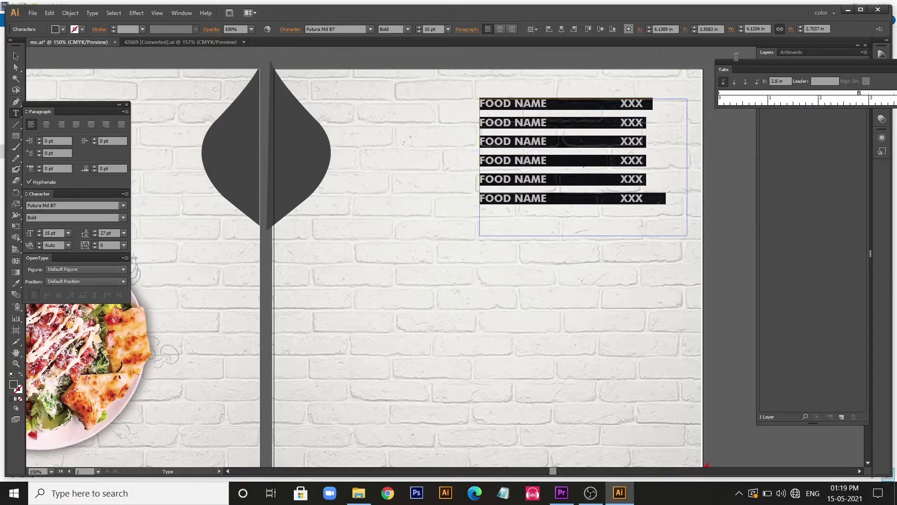
pyautogui.moveTo(764, 61); pyautogui.dragTo(527, 52)
pyautogui.moveTo(624, 77); pyautogui.dragTo(640, 78)
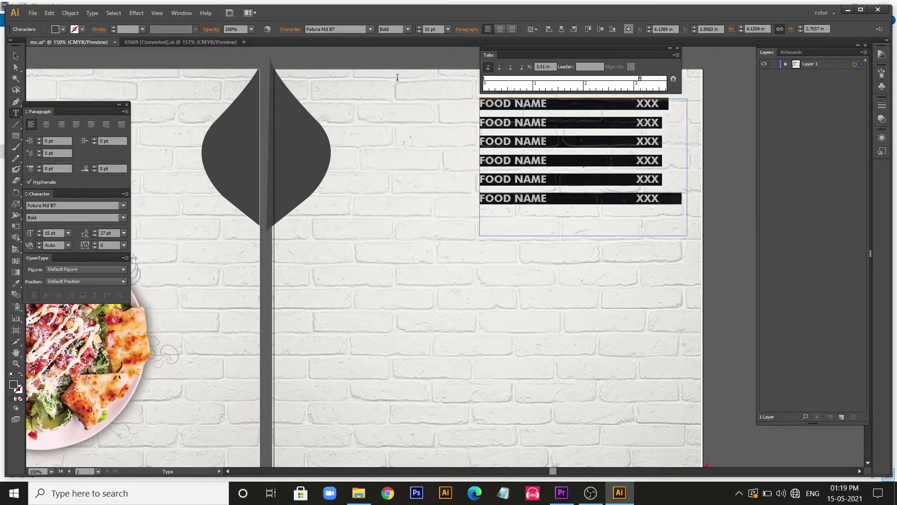
pyautogui.click(669, 48)
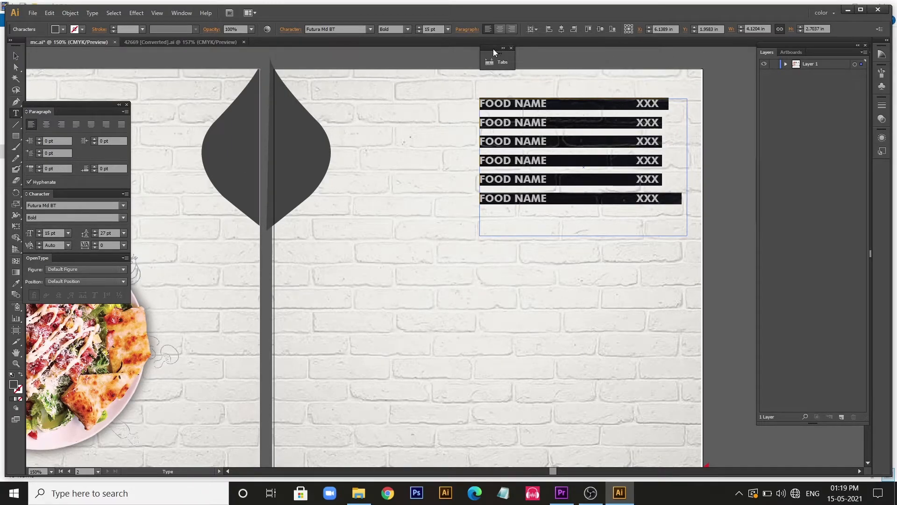
pyautogui.click(15, 56)
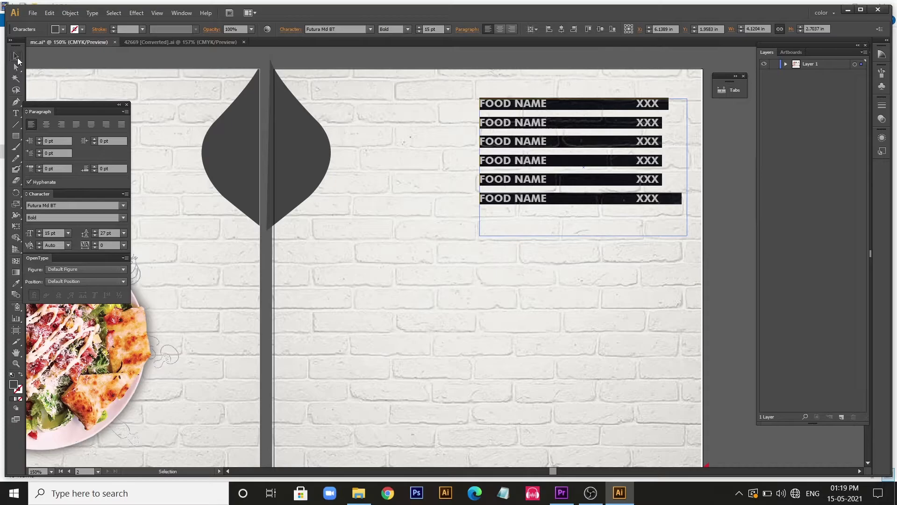
# Shrink the food list frame to fit its text and move it slightly down and toward page two's outer edge
pyautogui.moveTo(688, 167); pyautogui.dragTo(665, 166)
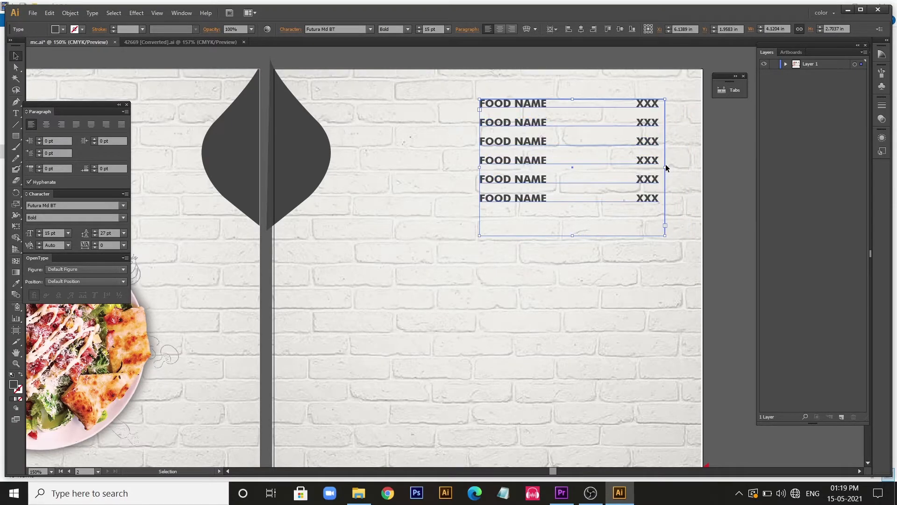
pyautogui.moveTo(572, 235); pyautogui.dragTo(571, 209)
pyautogui.moveTo(523, 165); pyautogui.dragTo(541, 178)
pyautogui.click(733, 144)
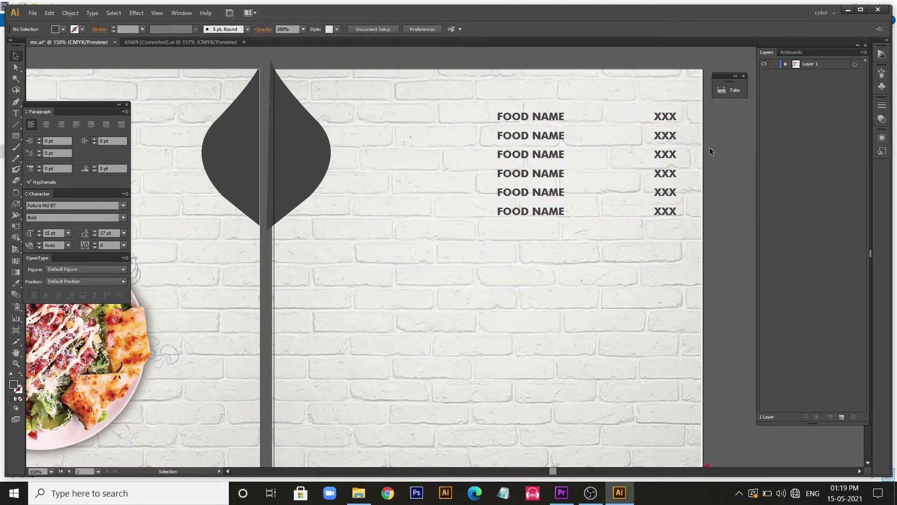
# Add the heading text Special Menu above the food list on page two
pyautogui.press('t')
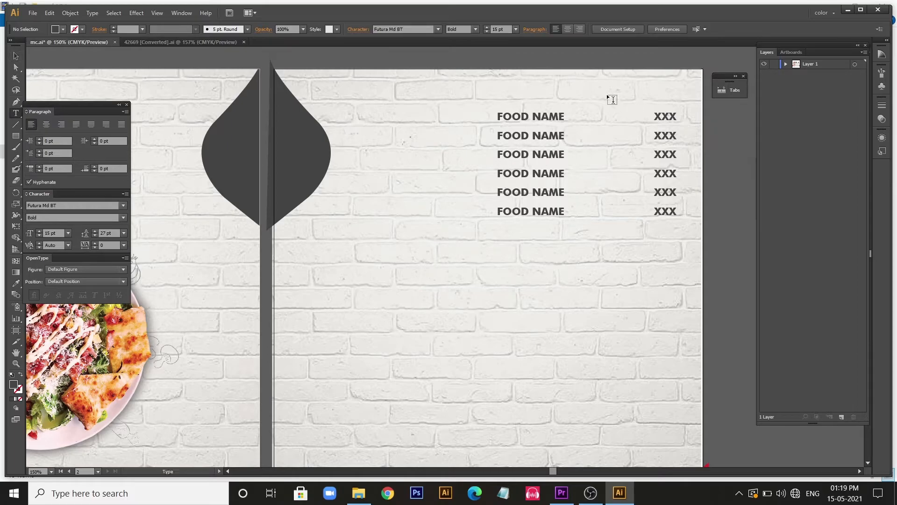
pyautogui.click(569, 86)
pyautogui.write('Spev')
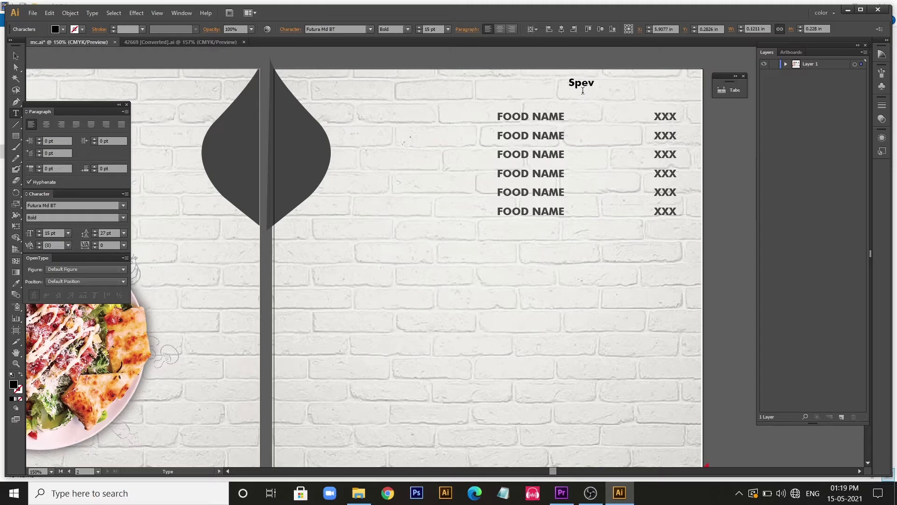
pyautogui.press('BackSpace')
pyautogui.write('cial Menu')
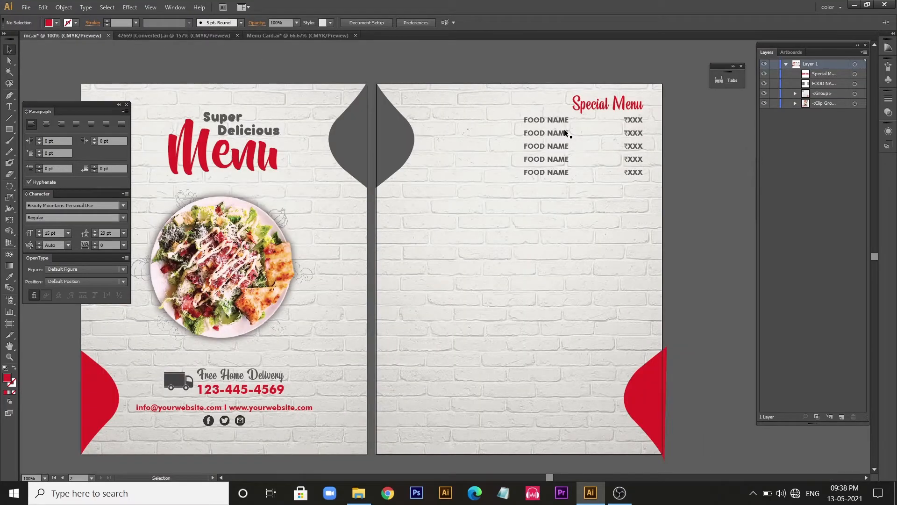
# Duplicate the Special Menu heading with its food list and place the copy below the grey corner shape on page two
pyautogui.click(567, 135)
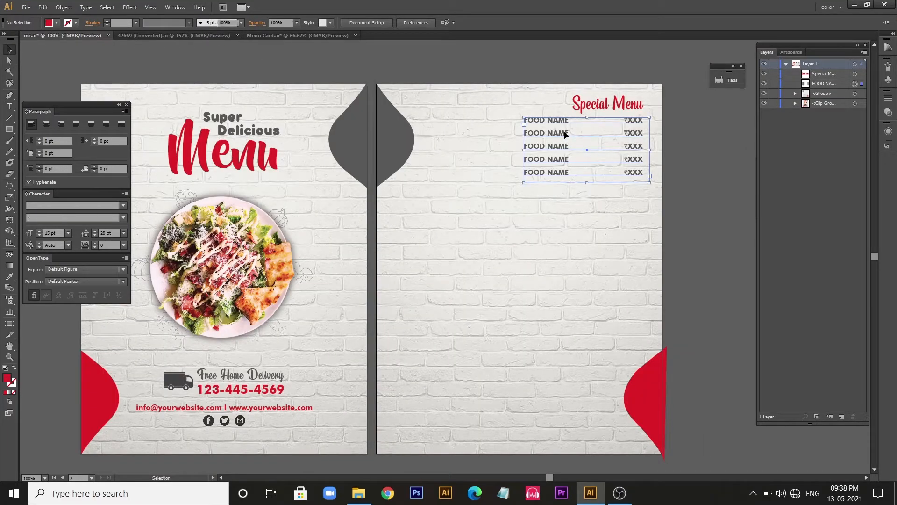
pyautogui.keyDown('shift'); pyautogui.click(584, 103); pyautogui.keyUp('shift')
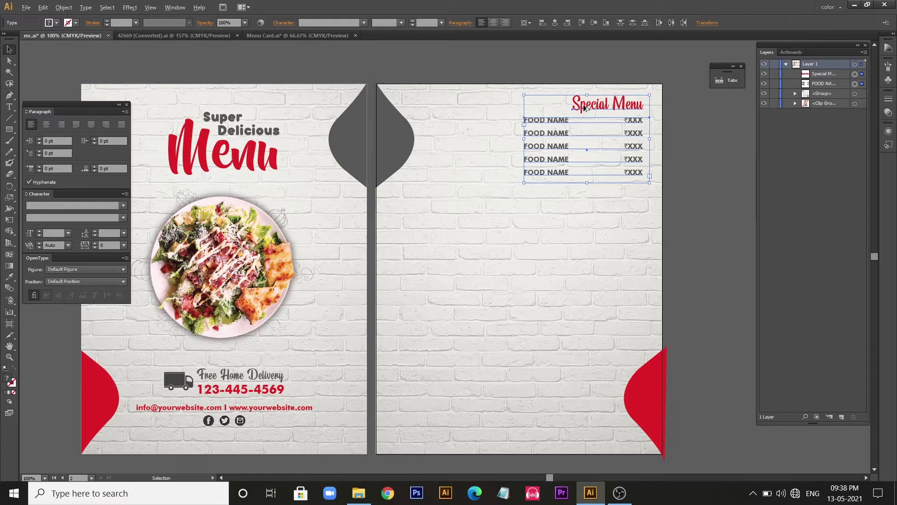
pyautogui.moveTo(583, 106); pyautogui.dragTo(451, 202)
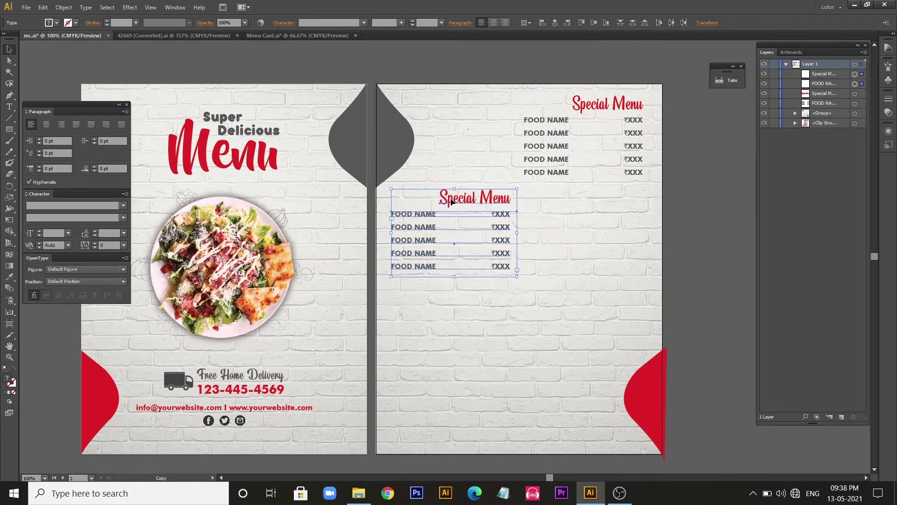
pyautogui.click(697, 230)
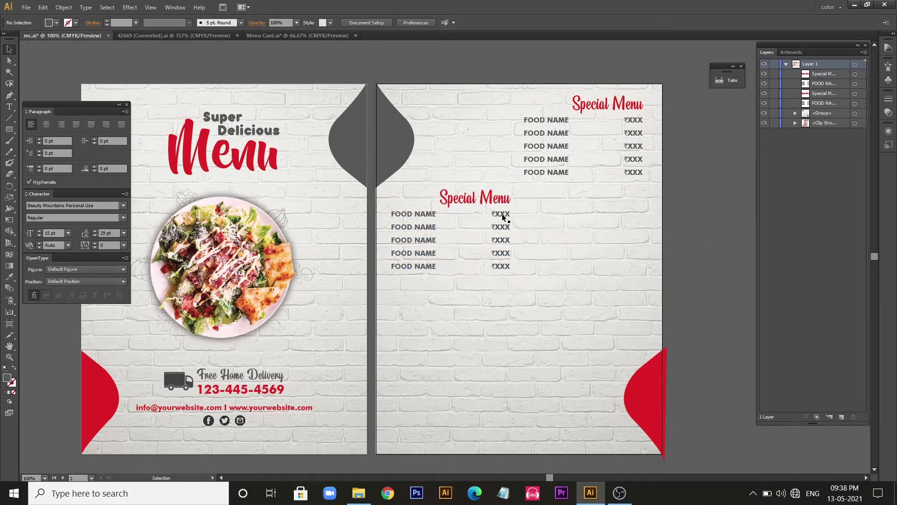
# Move the tab stop of all rows in the copied food list to 2.63 in, and put the tab ruler away beside the page
pyautogui.click(503, 215)
pyautogui.press('t')
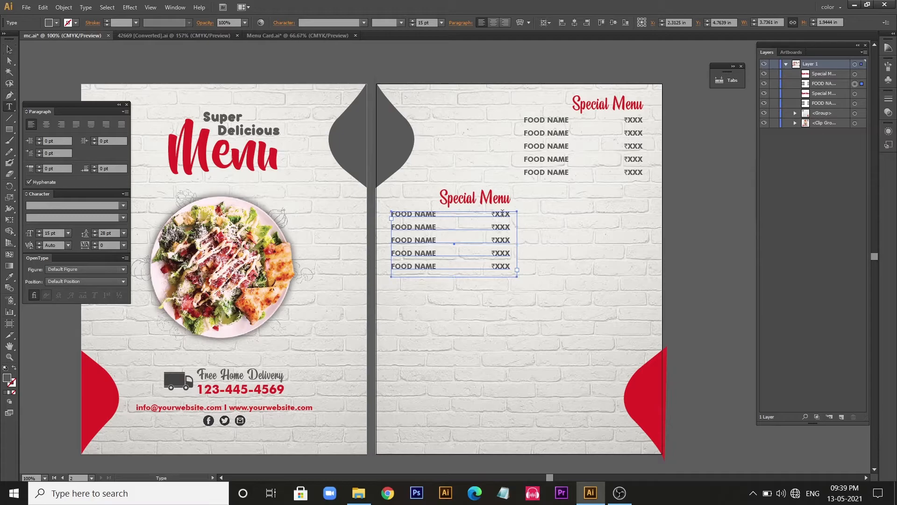
pyautogui.click(491, 213)
pyautogui.hotkey('ctrl', 'a')
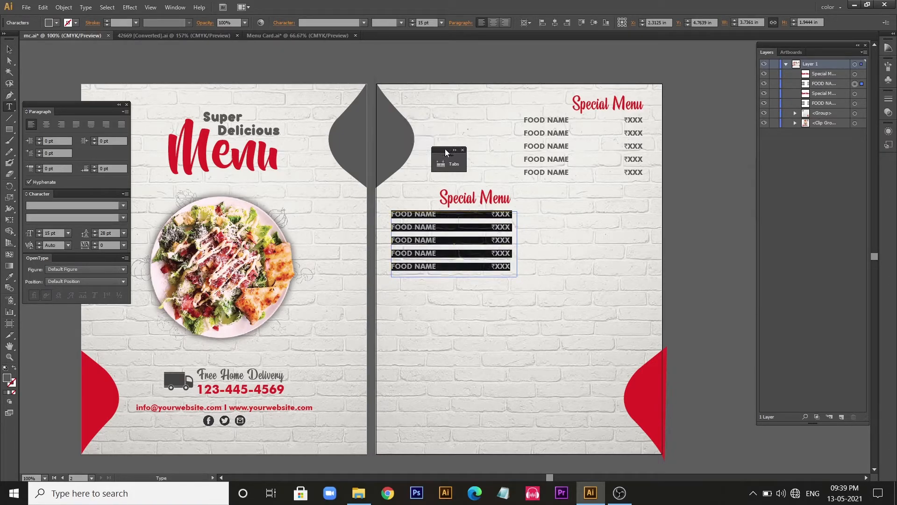
pyautogui.click(466, 151)
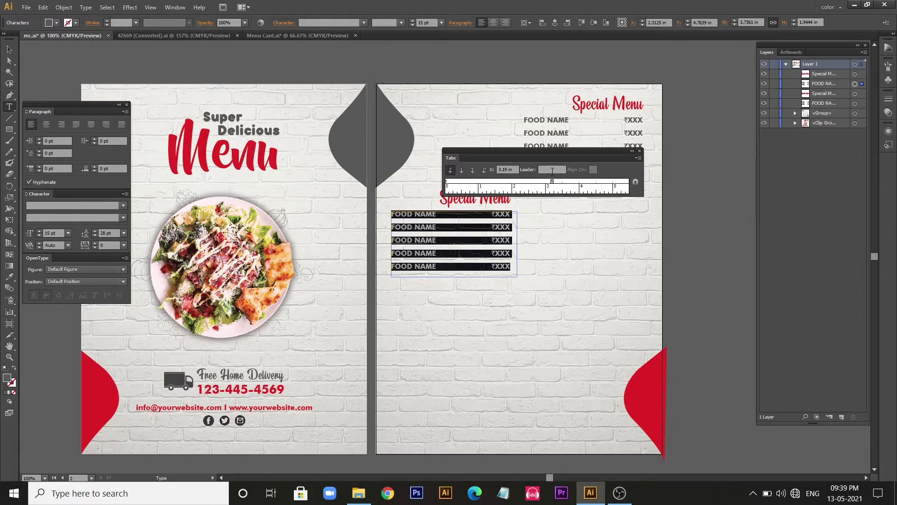
pyautogui.moveTo(483, 156); pyautogui.dragTo(426, 157)
pyautogui.moveTo(497, 183); pyautogui.dragTo(477, 182)
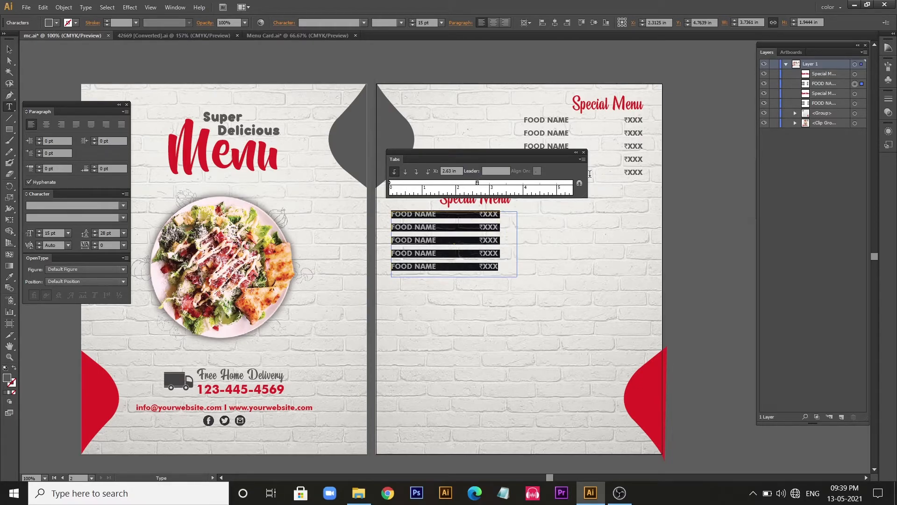
pyautogui.click(576, 152)
pyautogui.moveTo(390, 152); pyautogui.dragTo(677, 91)
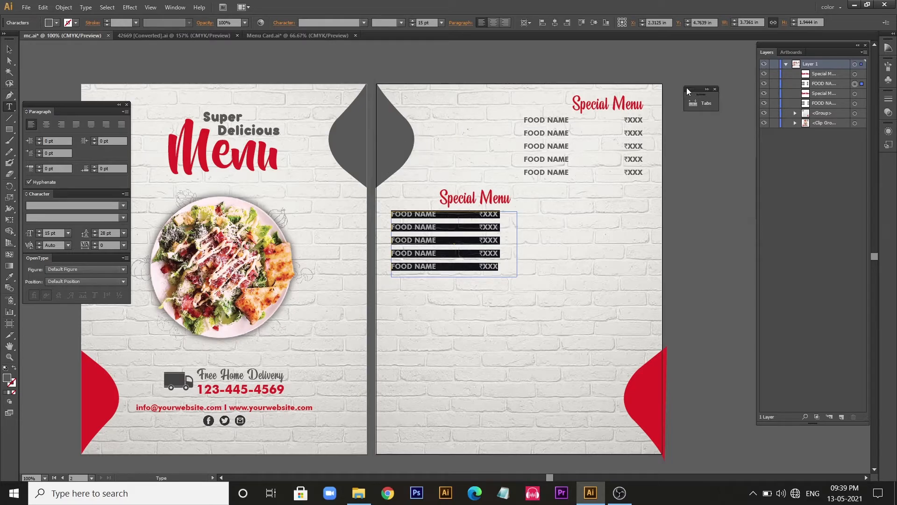
# Narrow the copied food list frame to about 3.22 in wide and nudge it slightly toward page two's outer edge
pyautogui.click(10, 49)
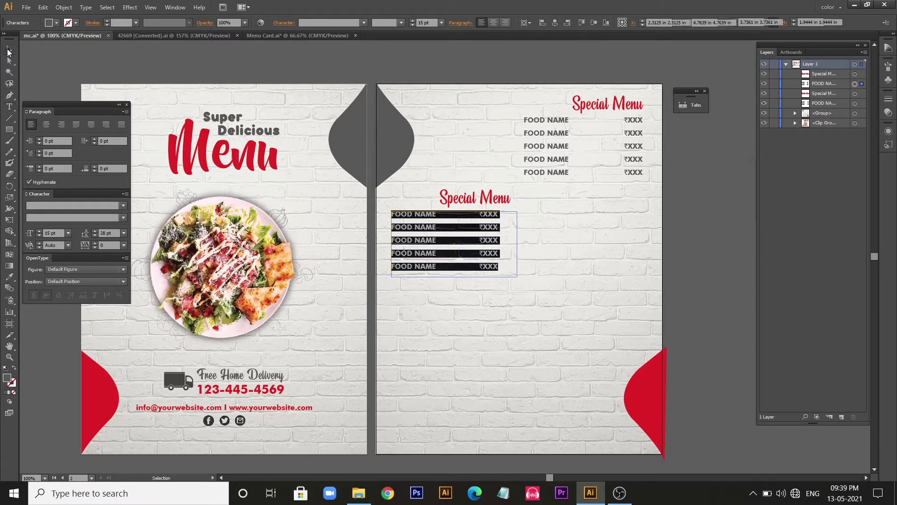
pyautogui.moveTo(517, 243); pyautogui.dragTo(499, 245)
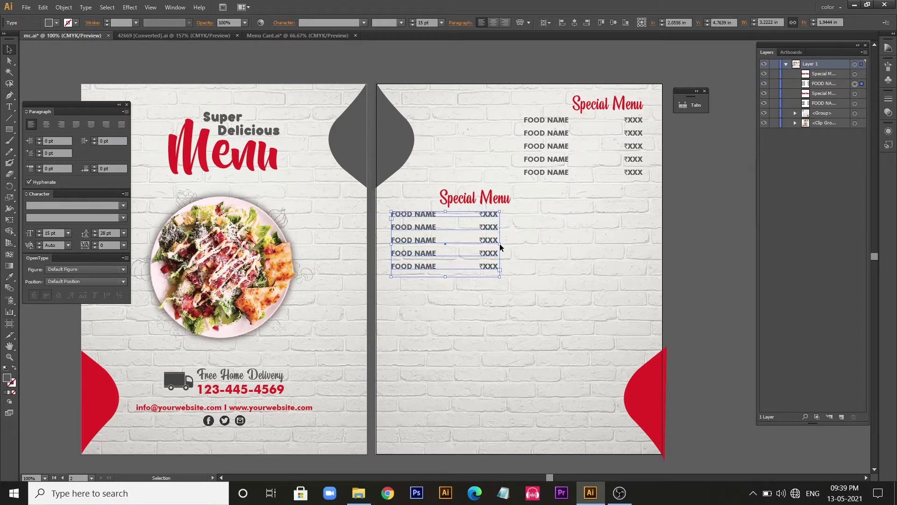
pyautogui.press('Right')
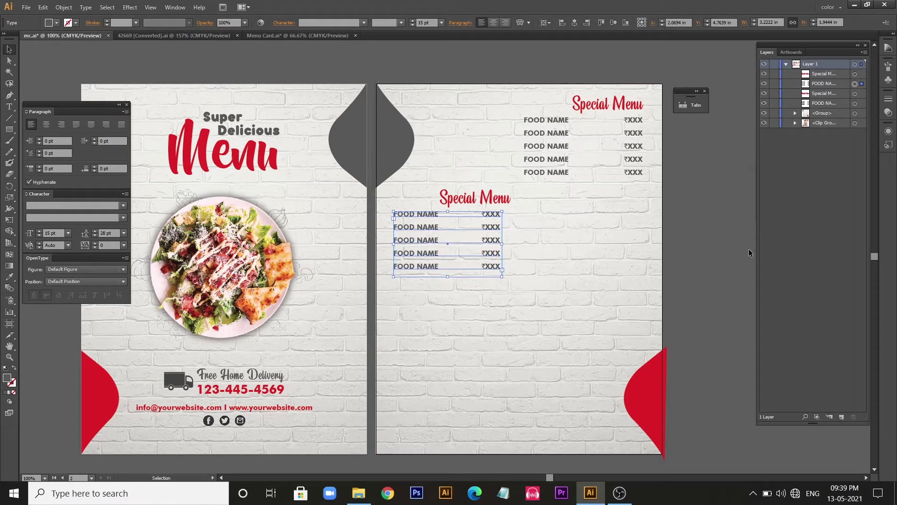
pyautogui.press('Right')
pyautogui.press('Right')
pyautogui.press('Right')
pyautogui.press('Right')
pyautogui.press('Right')
pyautogui.press('Right')
pyautogui.press('Right')
pyautogui.press('Right')
pyautogui.press('Right')
pyautogui.press('Right')
pyautogui.press('Right')
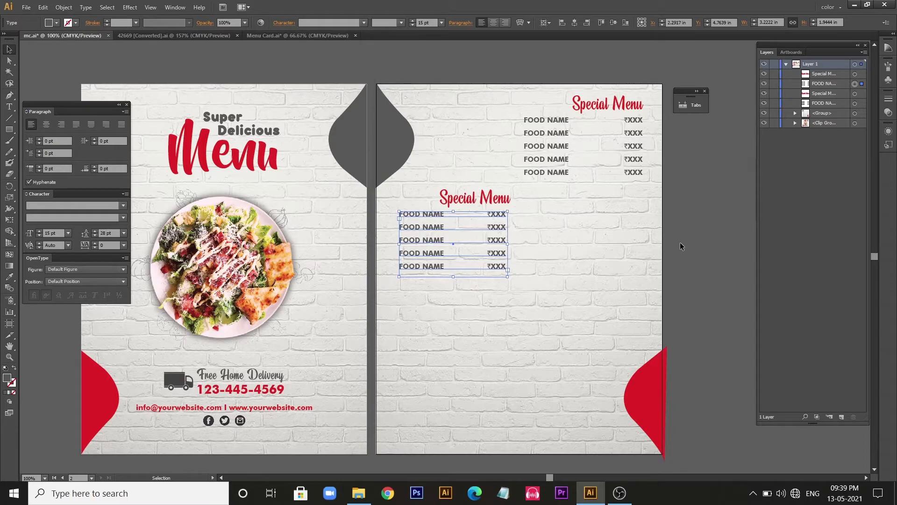
pyautogui.click(680, 242)
# Replace the word Special with Breakfast in the copied heading below the grey corner shape
pyautogui.doubleClick(473, 203)
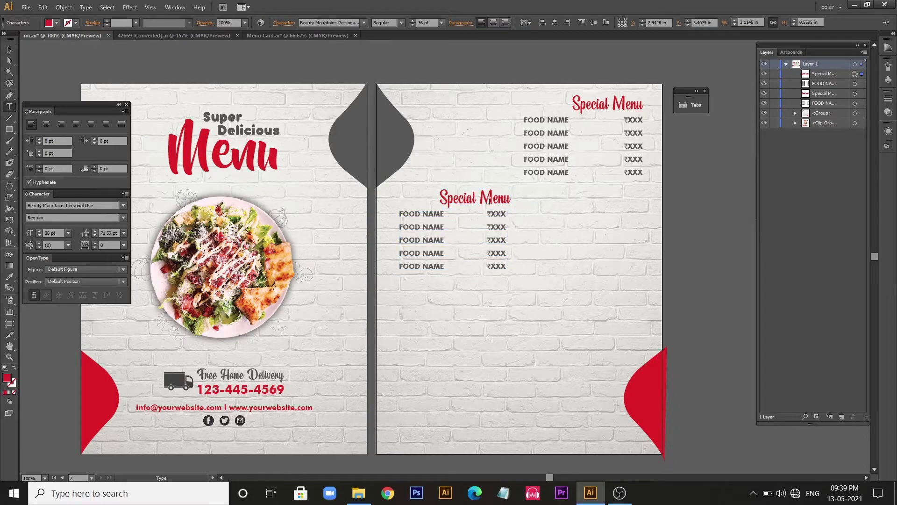
pyautogui.moveTo(481, 196); pyautogui.dragTo(430, 191)
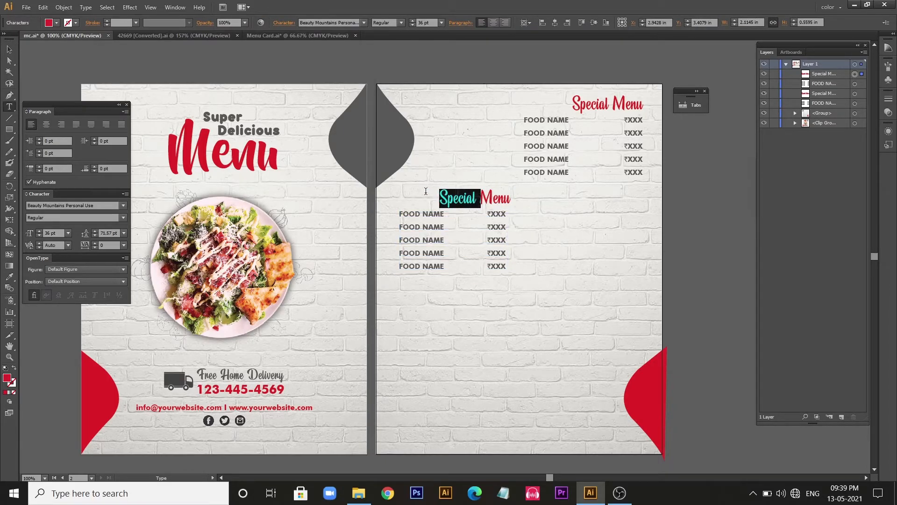
pyautogui.write('Brea')
pyautogui.write('kfast')
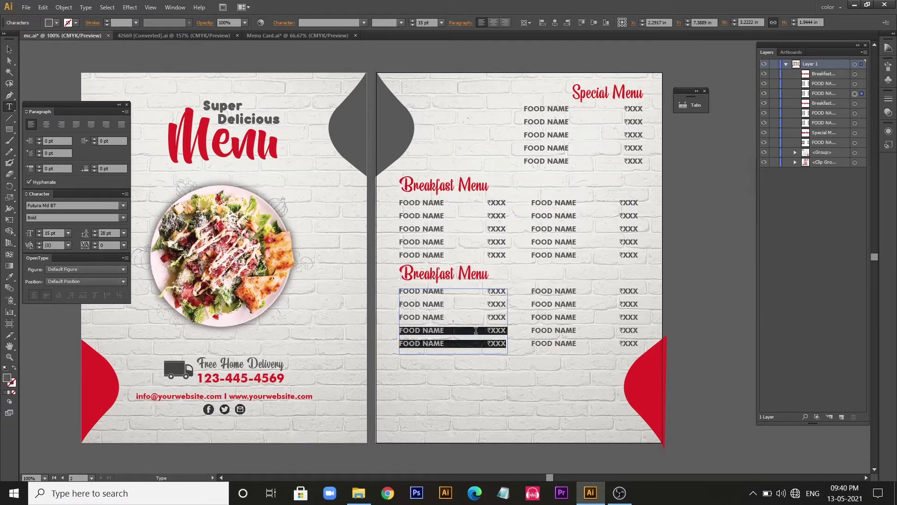
# Delete the last two food rows from both columns under the lower Breakfast Menu heading
pyautogui.press('BackSpace')
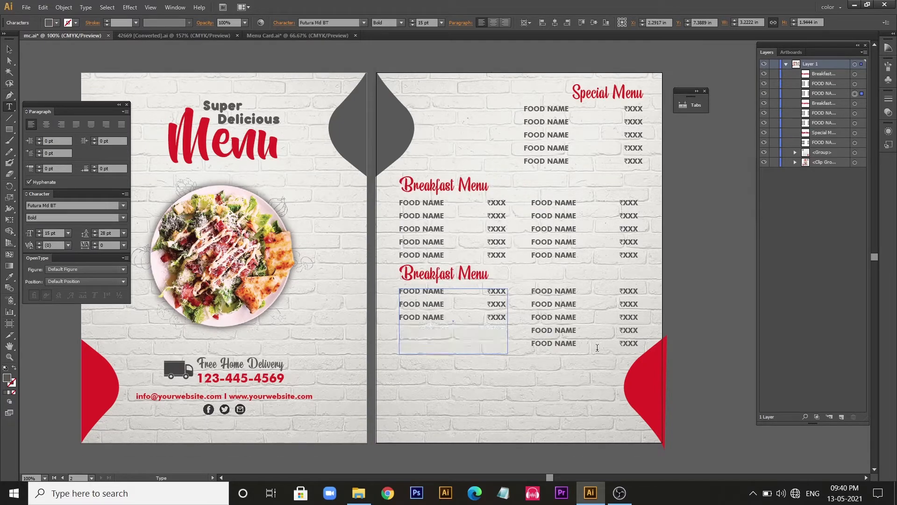
pyautogui.click(637, 344)
pyautogui.moveTo(637, 343); pyautogui.dragTo(524, 334)
pyautogui.press('BackSpace')
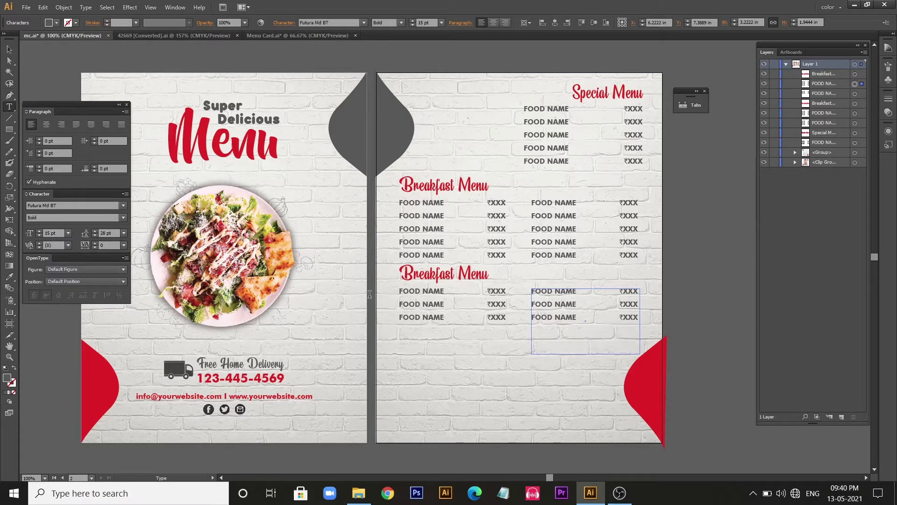
# Shorten both food list frames under the lower Breakfast Menu heading to fit their three rows
pyautogui.click(9, 49)
pyautogui.click(578, 351)
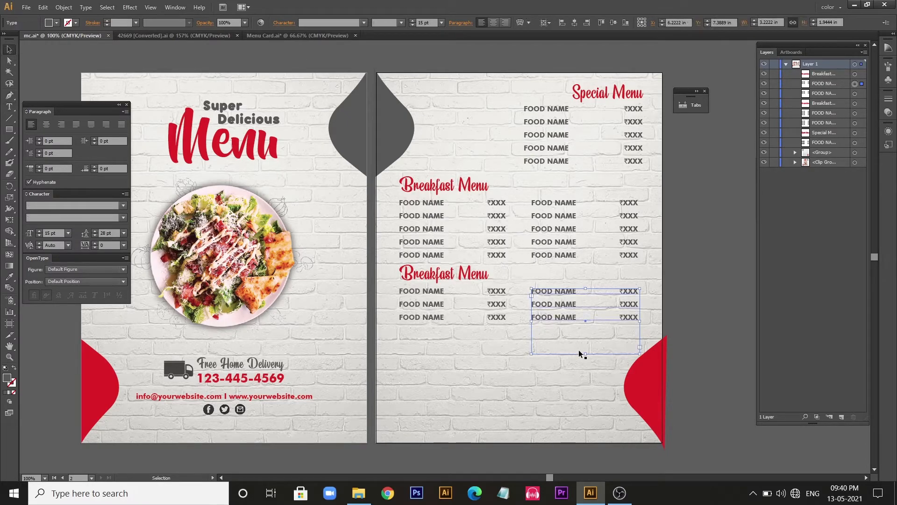
pyautogui.moveTo(586, 355); pyautogui.dragTo(578, 324)
pyautogui.click(504, 317)
pyautogui.moveTo(452, 354); pyautogui.dragTo(459, 322)
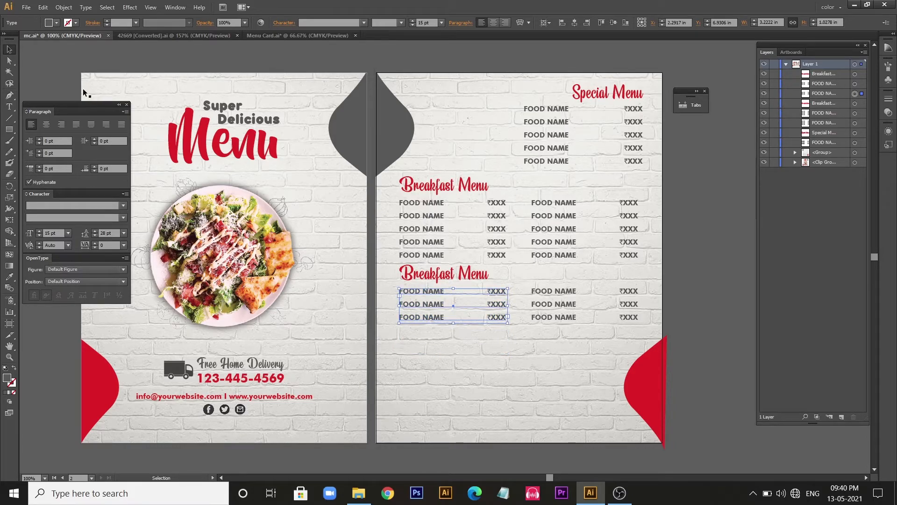
# Move the lower Breakfast Menu heading and its two food lists slightly down to widen the gap above them
pyautogui.keyDown('shift'); pyautogui.click(543, 303); pyautogui.keyUp('shift')
pyautogui.keyDown('shift'); pyautogui.click(435, 283); pyautogui.keyUp('shift')
pyautogui.press('Down')
pyautogui.press('Down')
pyautogui.press('Down')
pyautogui.press('Down')
pyautogui.press('Down')
pyautogui.press('Down')
pyautogui.press('Down')
pyautogui.press('Down')
pyautogui.press('Down')
pyautogui.press('Down')
pyautogui.press('Down')
pyautogui.press('Down')
pyautogui.press('Down')
pyautogui.press('Down')
pyautogui.press('Down')
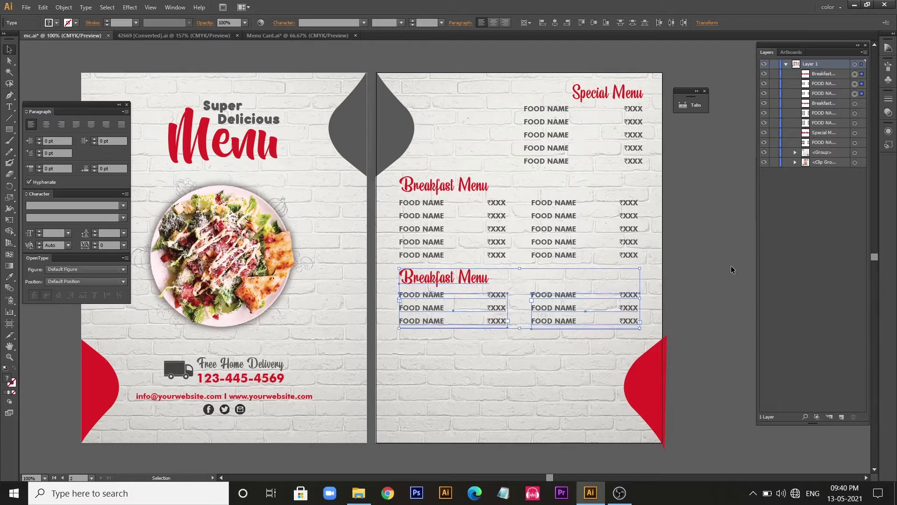
pyautogui.press('Down')
pyautogui.press('Down')
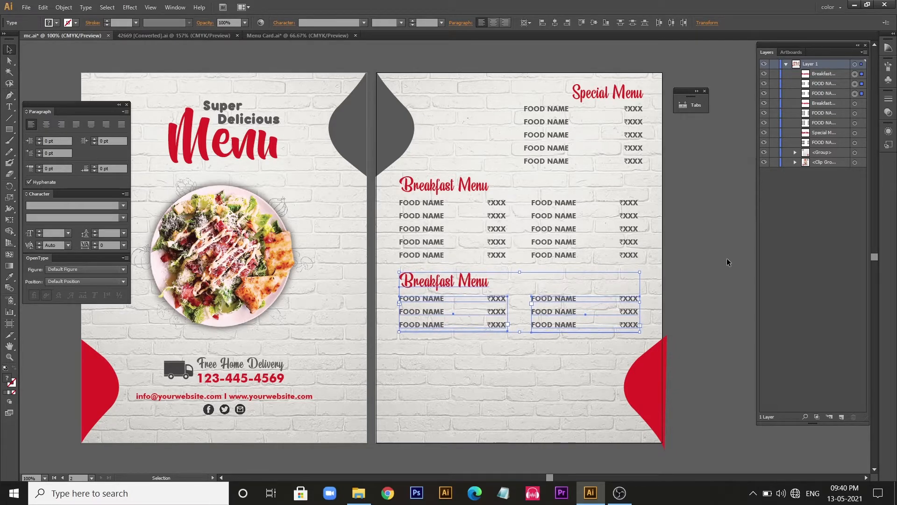
pyautogui.press('Up')
pyautogui.press('Up')
pyautogui.press('Up')
pyautogui.press('Up')
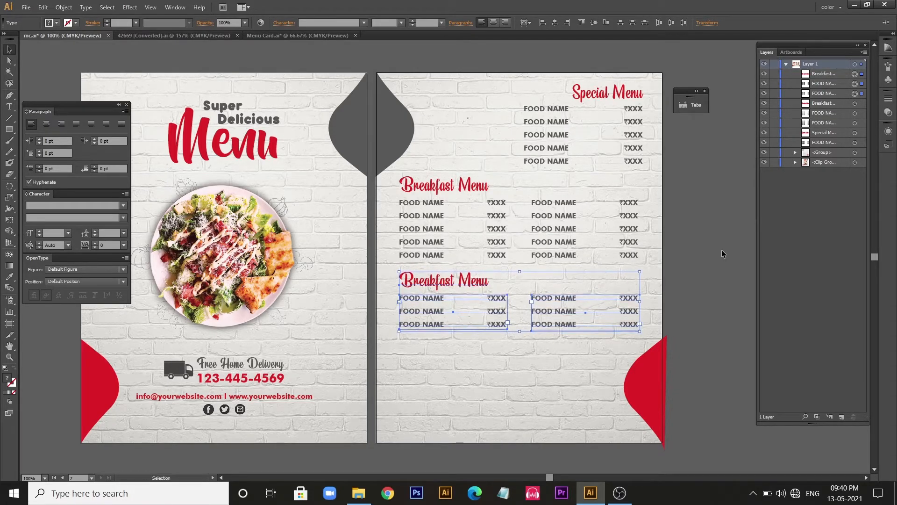
pyautogui.click(722, 251)
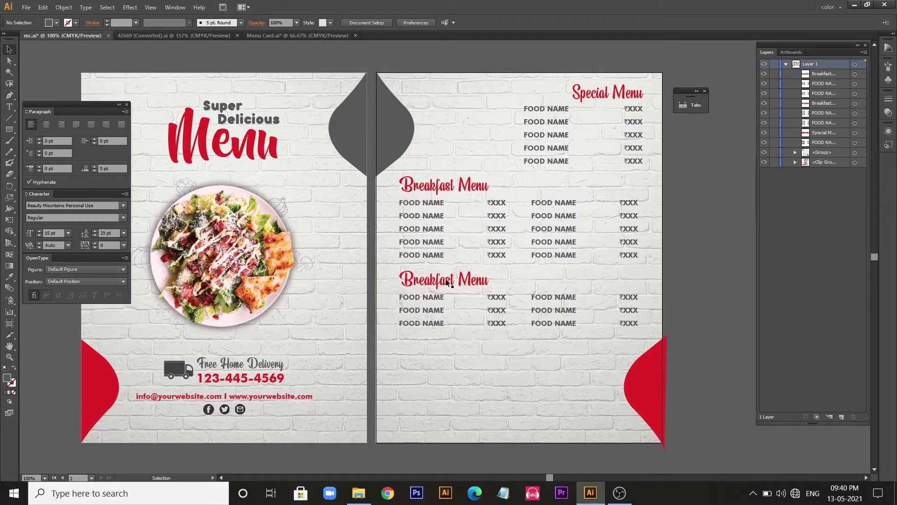
# Duplicate the upper Breakfast Menu heading with its first five-row food list and place the copy below the lower Breakfast Menu section
pyautogui.click(439, 243)
pyautogui.keyDown('shift'); pyautogui.click(447, 187); pyautogui.keyUp('shift')
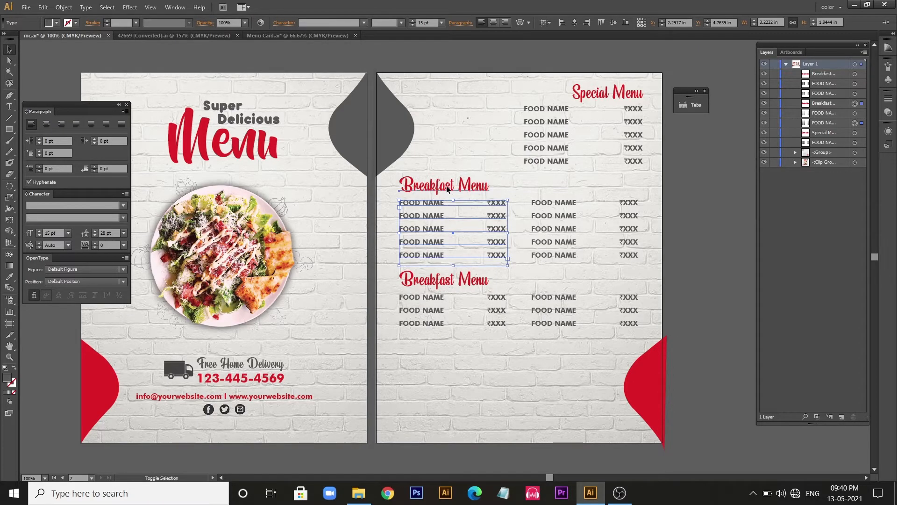
pyautogui.moveTo(445, 185); pyautogui.dragTo(443, 348)
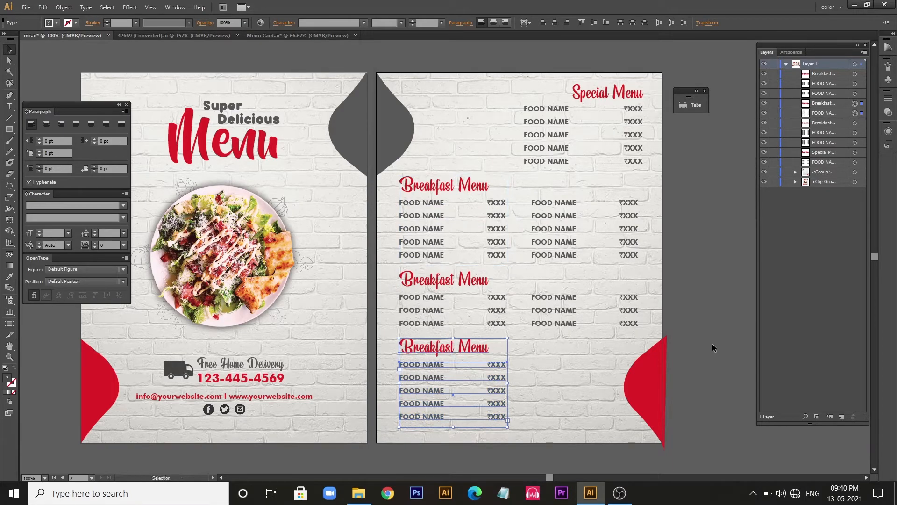
pyautogui.click(712, 342)
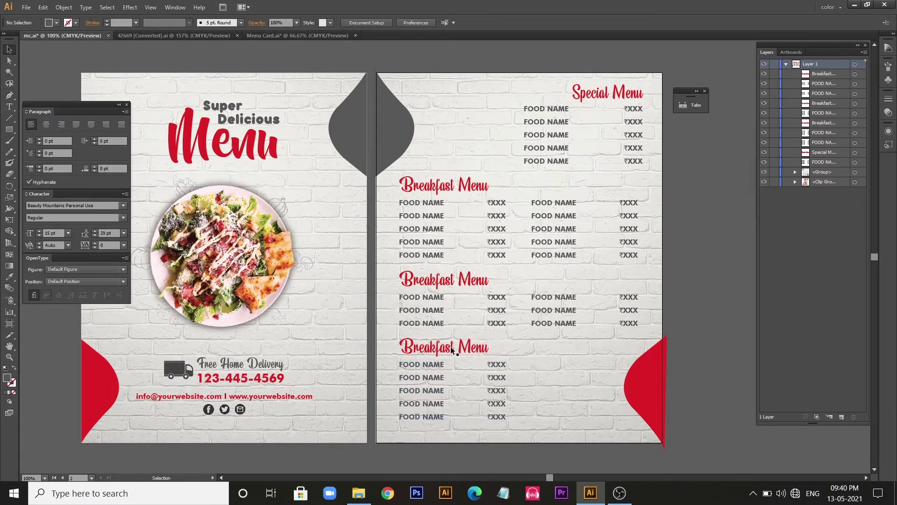
# Set the tab stop of the bottom food list's rows to 2.06 in and narrow its frame to fit the text
pyautogui.click(441, 367)
pyautogui.press('t')
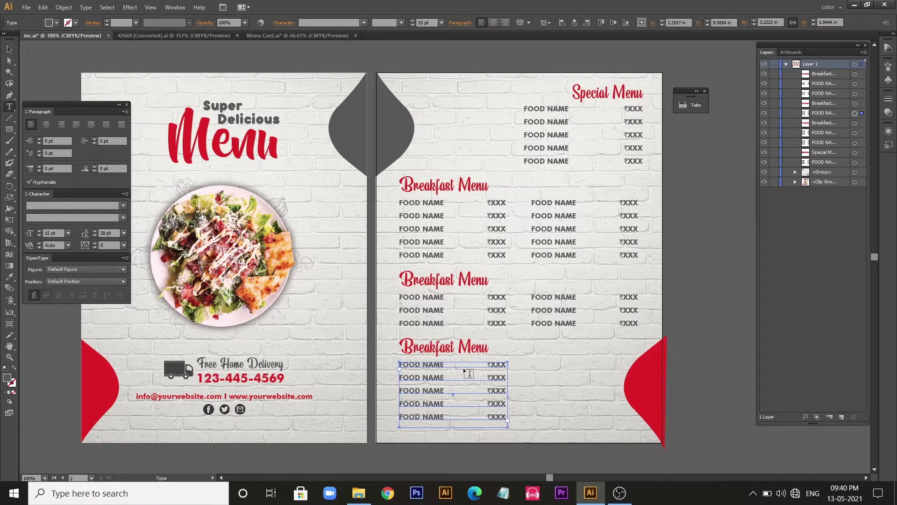
pyautogui.click(486, 361)
pyautogui.hotkey('ctrl', 'a')
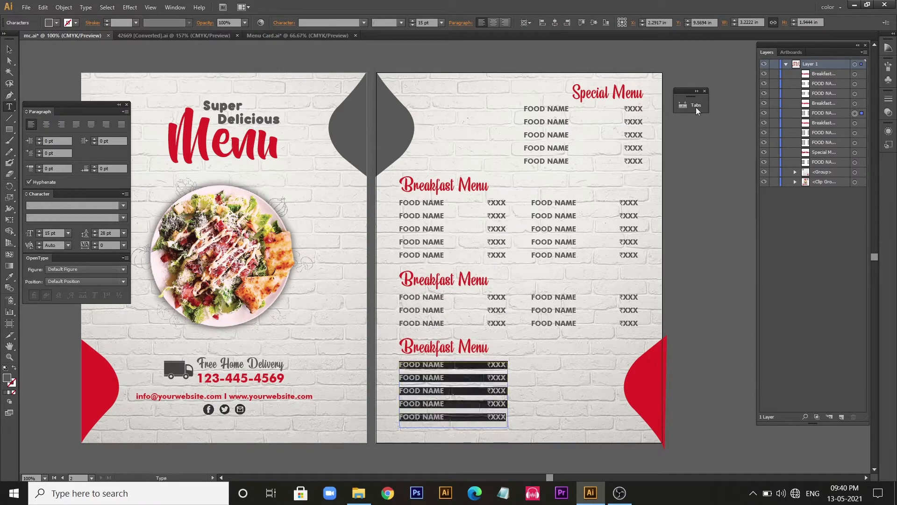
pyautogui.click(700, 101)
pyautogui.moveTo(733, 96); pyautogui.dragTo(471, 327)
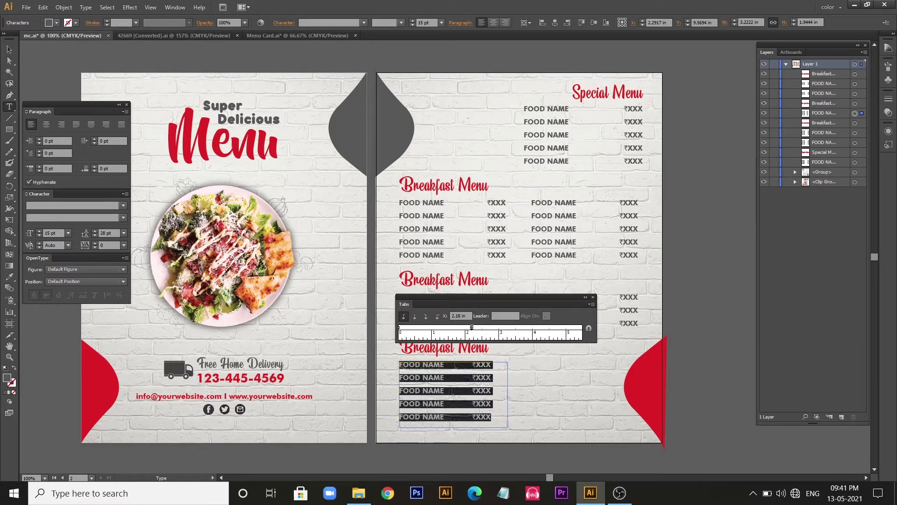
pyautogui.moveTo(471, 327); pyautogui.dragTo(468, 328)
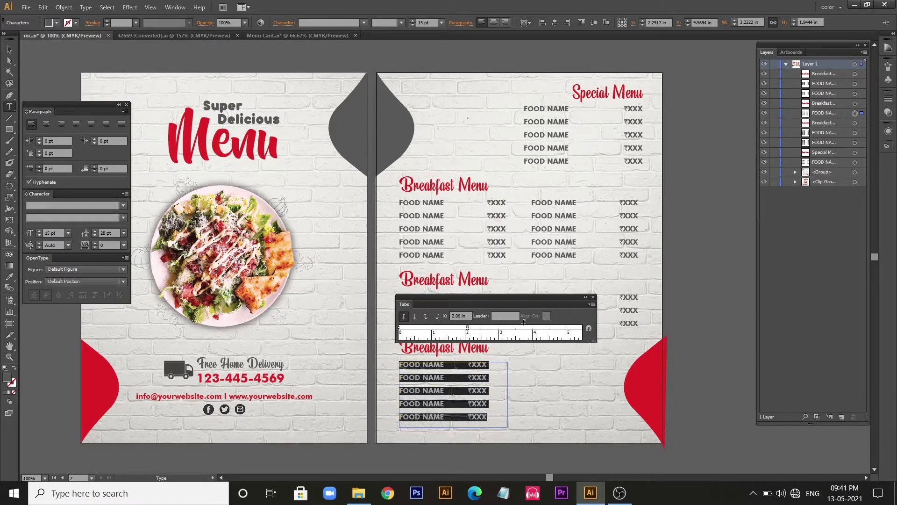
pyautogui.click(585, 297)
pyautogui.moveTo(408, 299); pyautogui.dragTo(630, 166)
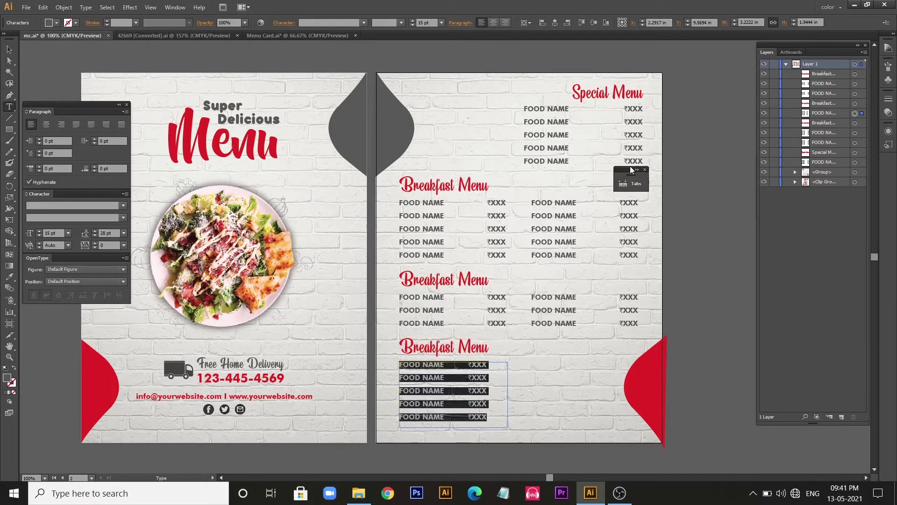
pyautogui.click(9, 49)
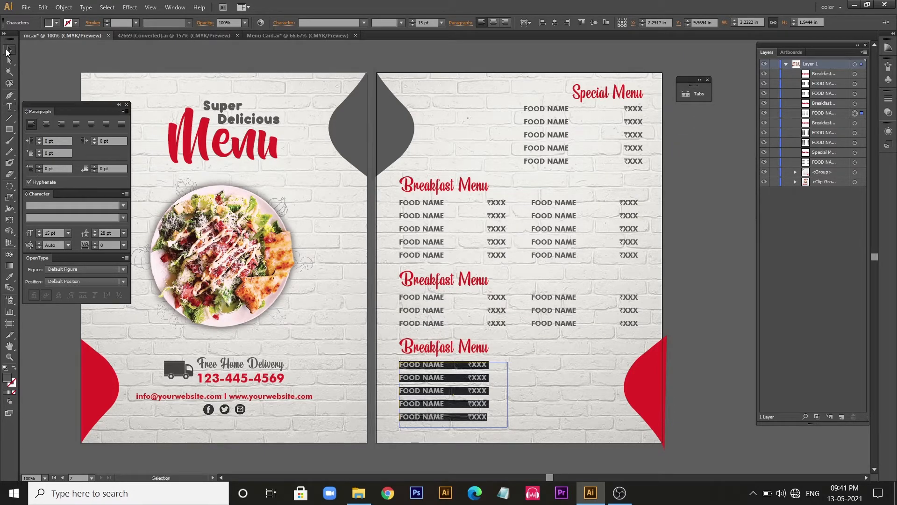
pyautogui.moveTo(508, 394); pyautogui.dragTo(489, 394)
# Change the bottom Breakfast Menu heading to Desserts and nudge it slightly down toward its food list
pyautogui.doubleClick(447, 348)
pyautogui.hotkey('ctrl', 'a')
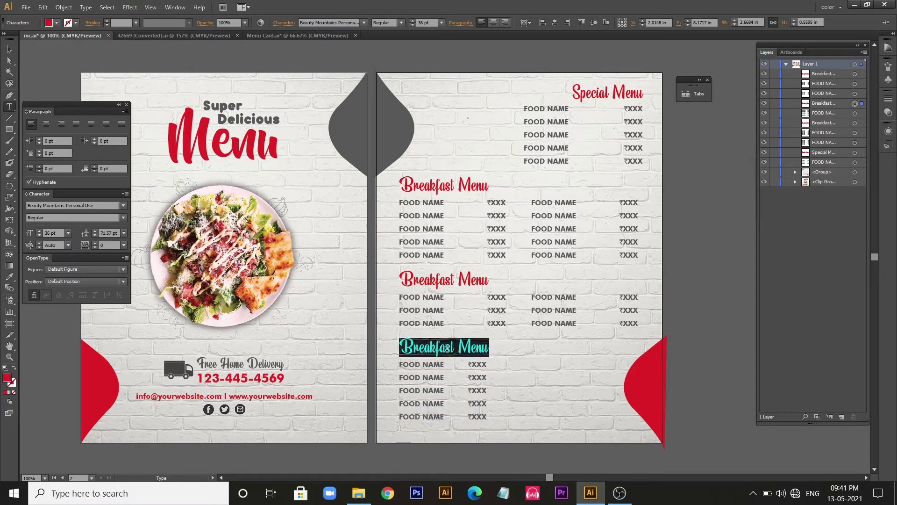
pyautogui.write('Desserts')
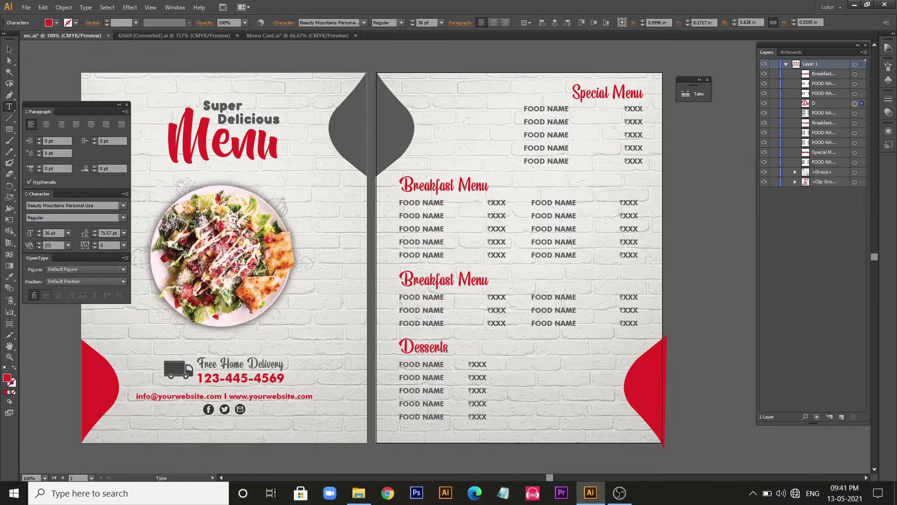
pyautogui.click(9, 49)
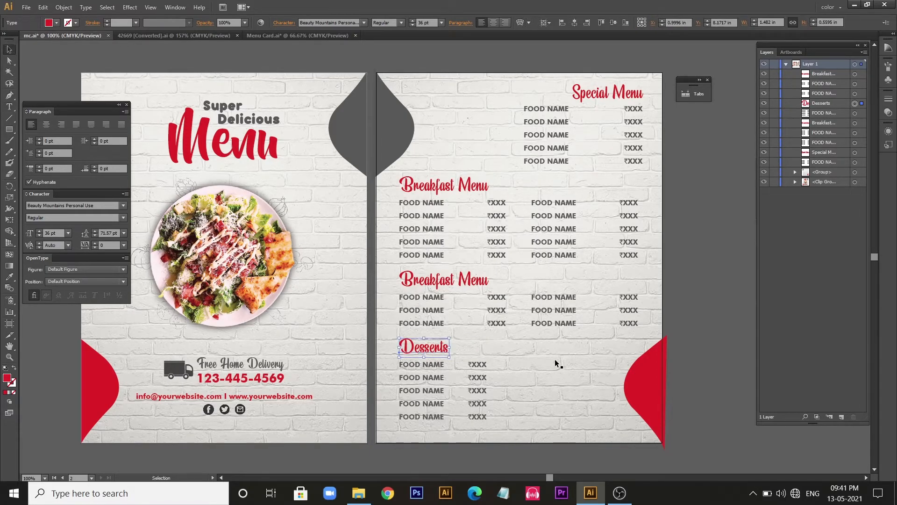
pyautogui.press('Down')
pyautogui.press('Down')
pyautogui.press('Down')
pyautogui.press('Down')
pyautogui.press('Down')
pyautogui.press('Down')
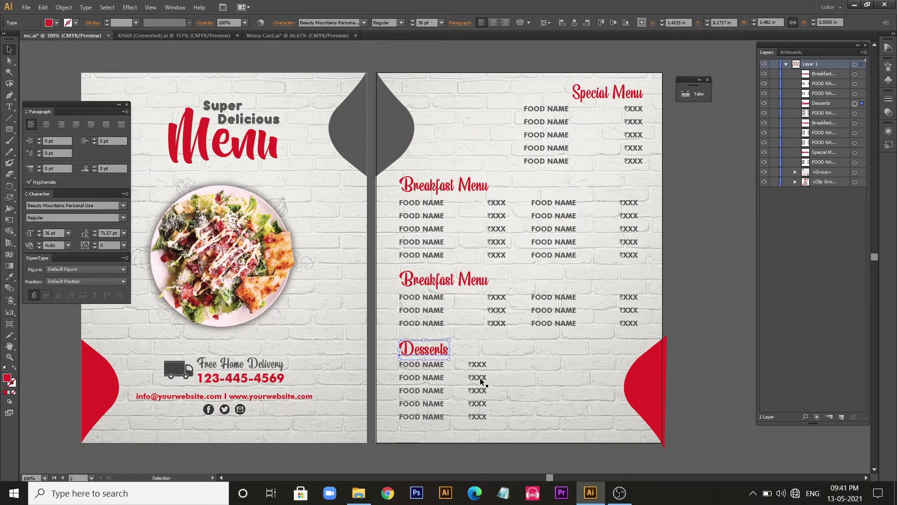
# Duplicate the Desserts heading with its food list and place the copy beside it, toward the red corner shape
pyautogui.keyDown('shift'); pyautogui.click(481, 374); pyautogui.keyUp('shift')
pyautogui.moveTo(480, 374); pyautogui.dragTo(588, 377)
pyautogui.click(678, 351)
# Align the copied Desserts heading to the right edge of its food list
pyautogui.click(542, 350)
pyautogui.keyDown('shift'); pyautogui.click(546, 369); pyautogui.keyUp('shift')
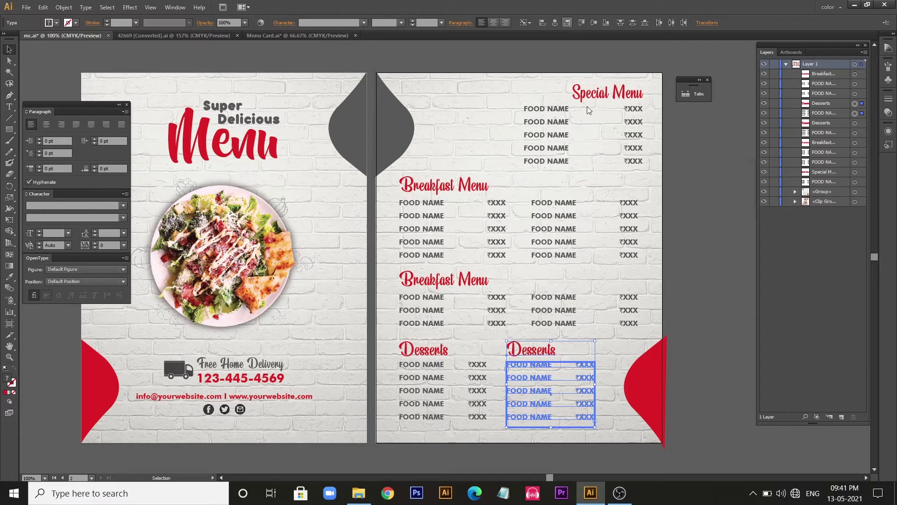
pyautogui.click(566, 22)
pyautogui.click(709, 346)
# Change the copied Desserts heading to Salads and realign it to the right edge of its food list
pyautogui.doubleClick(585, 354)
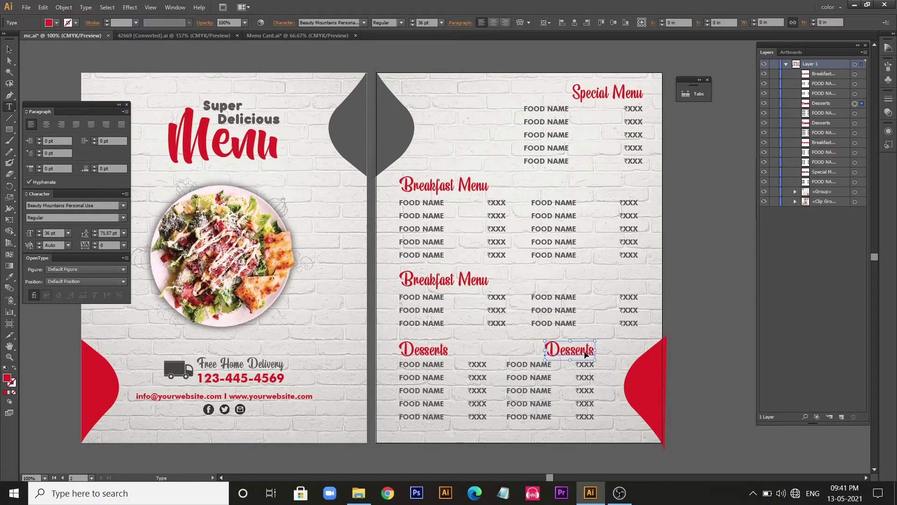
pyautogui.doubleClick(584, 352)
pyautogui.write('Salads')
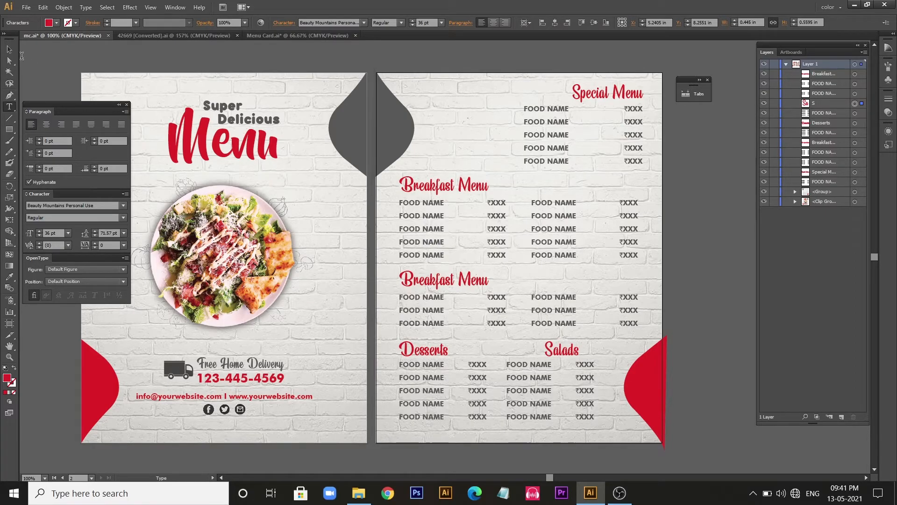
pyautogui.click(11, 50)
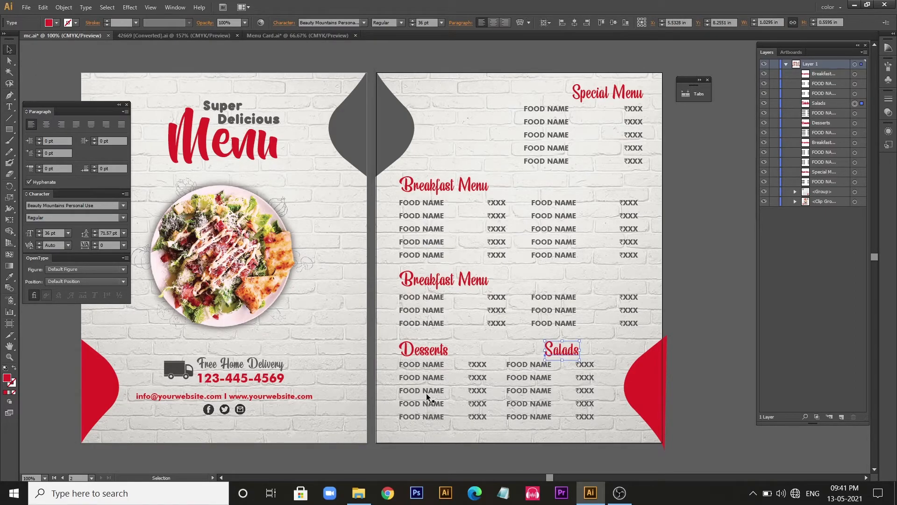
pyautogui.keyDown('shift'); pyautogui.click(541, 378); pyautogui.keyUp('shift')
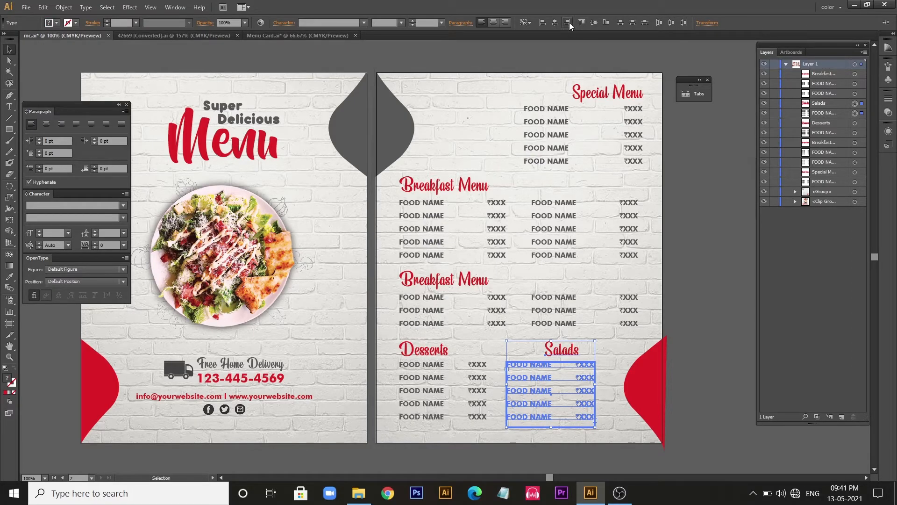
pyautogui.click(701, 316)
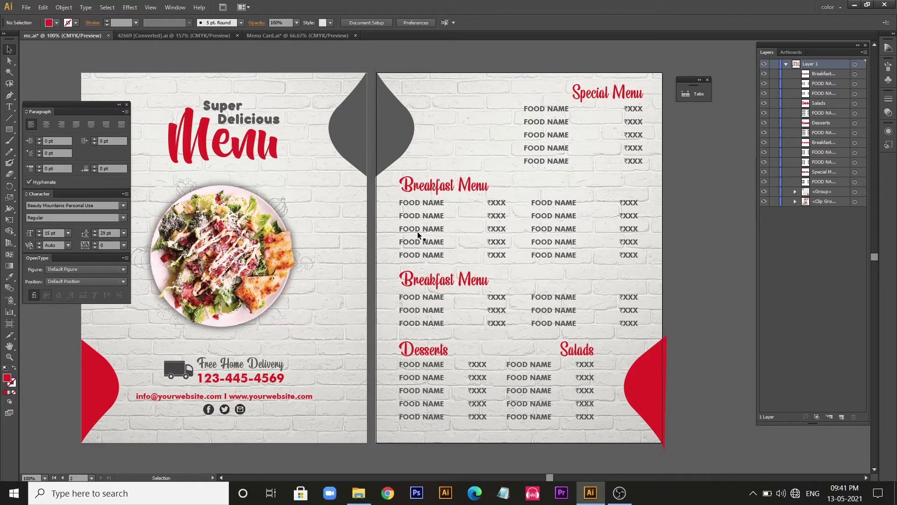
# Align the second Breakfast Menu heading to the right edge of the right-hand three-row food list
pyautogui.click(442, 281)
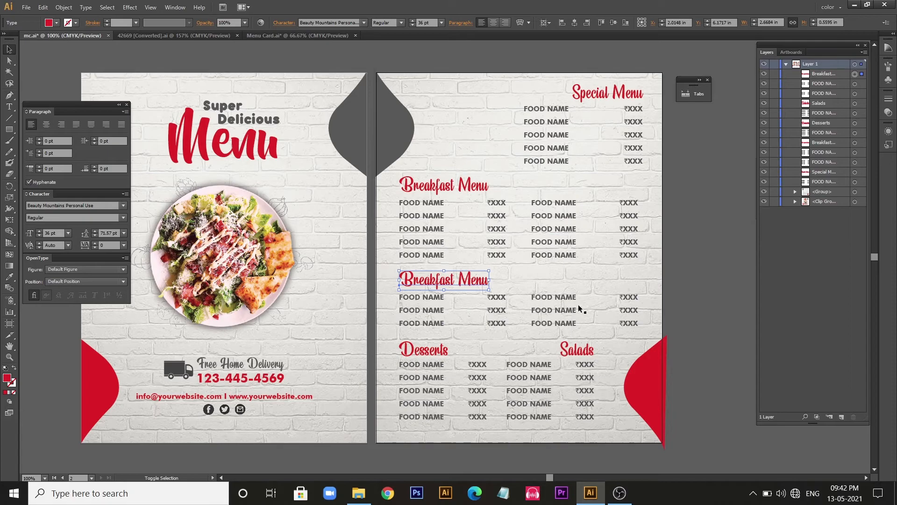
pyautogui.keyDown('shift'); pyautogui.click(625, 298); pyautogui.keyUp('shift')
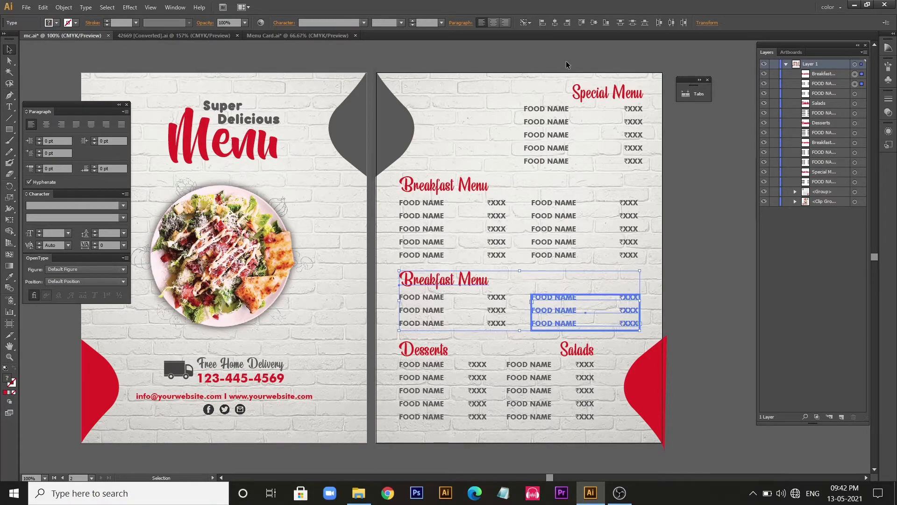
pyautogui.click(671, 215)
# Change the second Breakfast Menu heading to Drinks Menu
pyautogui.doubleClick(607, 279)
pyautogui.moveTo(606, 279); pyautogui.dragTo(552, 276)
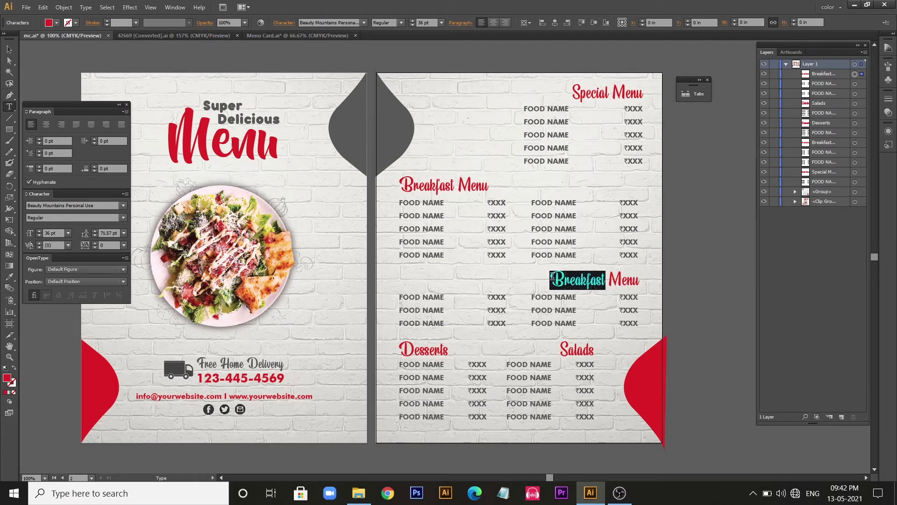
pyautogui.write('Dru')
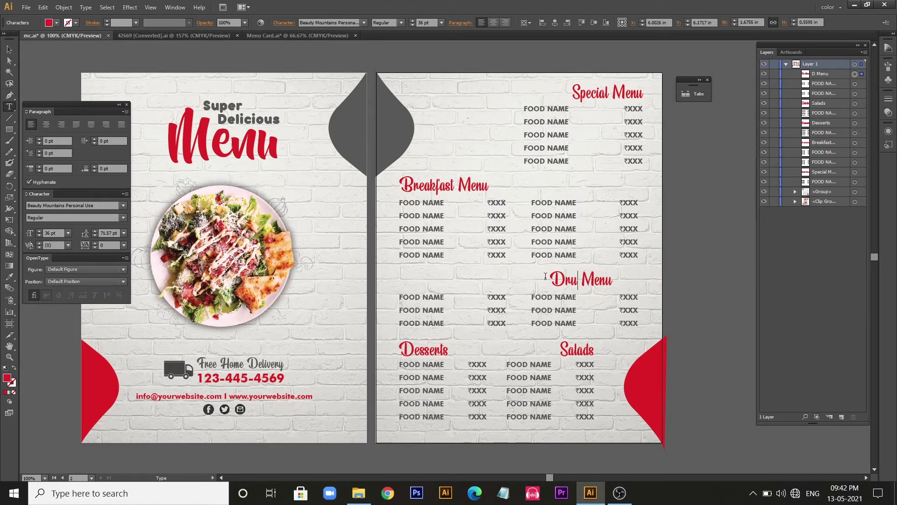
pyautogui.press('BackSpace')
pyautogui.write('i')
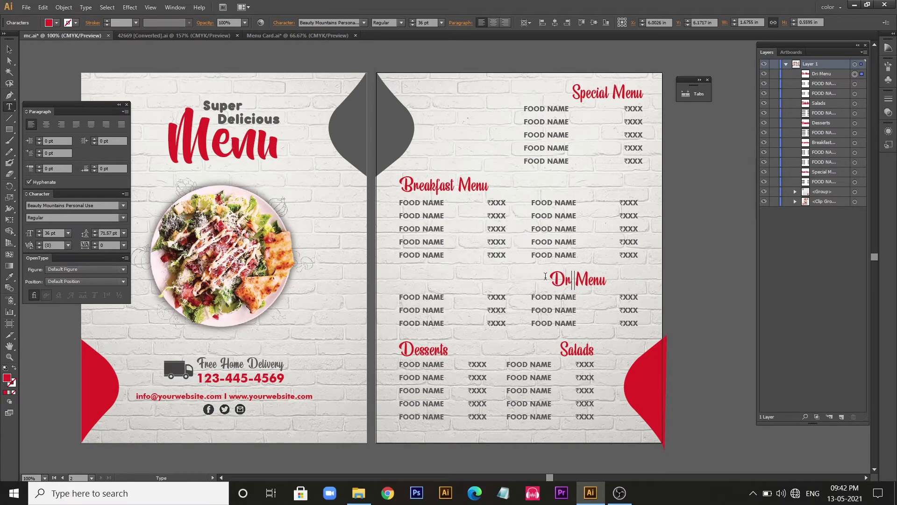
pyautogui.write('nks')
# Realign the Drinks Menu heading to the right edge of the food list beneath it
pyautogui.click(15, 49)
pyautogui.keyDown('shift'); pyautogui.click(630, 297); pyautogui.keyUp('shift')
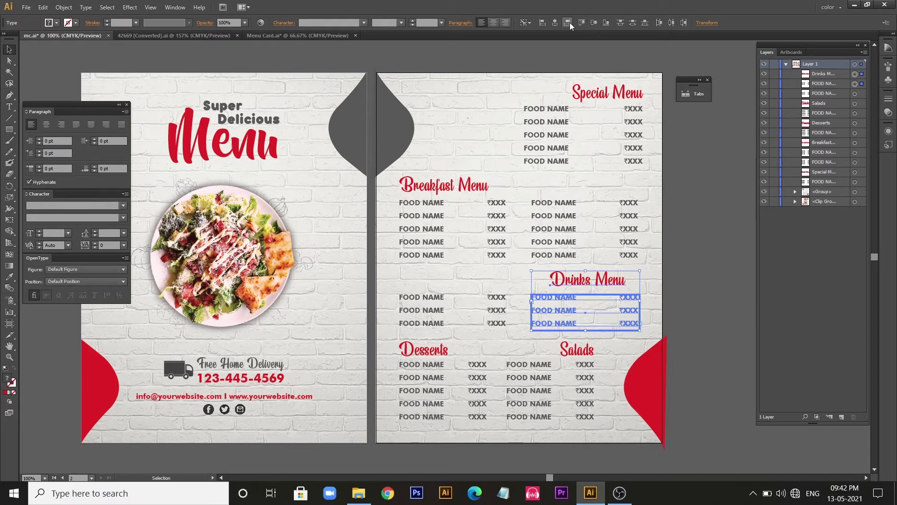
pyautogui.hotkey('ctrl', 'shift', 'r')
pyautogui.click(697, 278)
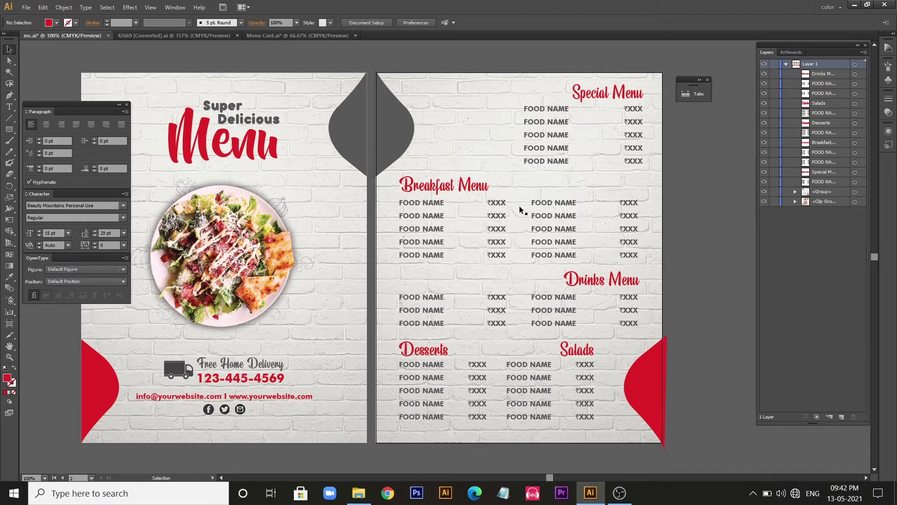
# Draw a thin vertical rectangle as a divider between the two Breakfast Menu lists and fill it with grey
pyautogui.scroll(1, 520, 200)
pyautogui.press('m')
pyautogui.moveTo(515, 197); pyautogui.dragTo(516, 293)
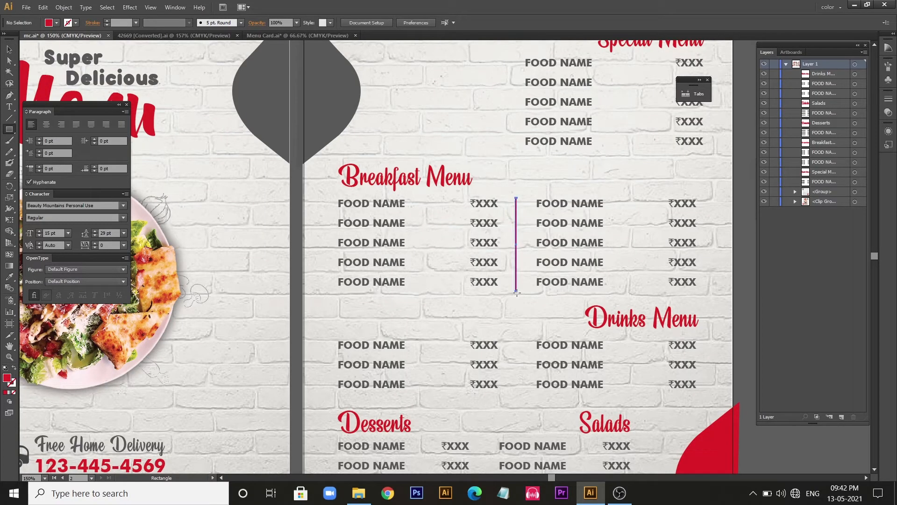
pyautogui.doubleClick(7, 377)
pyautogui.click(122, 318)
pyautogui.click(342, 276)
pyautogui.press('v')
pyautogui.click(598, 241)
# Nudge the Breakfast Menu divider line slightly to the right
pyautogui.scroll(-1, 598, 240)
pyautogui.click(517, 246)
pyautogui.press('Right')
pyautogui.press('Right')
pyautogui.press('Right')
pyautogui.press('Right')
pyautogui.press('Right')
pyautogui.click(571, 169)
# Duplicate the divider between the two Drinks Menu lists and shorten it to the height of their three rows
pyautogui.scroll(-1, 571, 169)
pyautogui.scroll(1, 574, 190)
pyautogui.scroll(-1, 573, 190)
pyautogui.click(538, 183)
pyautogui.keyDown('alt'); pyautogui.moveTo(537, 182); pyautogui.dragTo(540, 269); pyautogui.keyUp('alt')
pyautogui.keyDown('alt'); pyautogui.moveTo(538, 322); pyautogui.dragTo(538, 304); pyautogui.keyUp('alt')
pyautogui.scroll(-1, 515, 268)
pyautogui.click(512, 268)
# Nudge the left column's food lists together with the Breakfast Menu and Desserts headings to the left, away from the dividers
pyautogui.click(452, 227)
pyautogui.keyDown('shift'); pyautogui.click(456, 183); pyautogui.keyUp('shift')
pyautogui.keyDown('shift'); pyautogui.click(441, 299); pyautogui.keyUp('shift')
pyautogui.keyDown('shift'); pyautogui.click(443, 346); pyautogui.keyUp('shift')
pyautogui.keyDown('shift'); pyautogui.click(453, 374); pyautogui.keyUp('shift')
pyautogui.press('Left')
pyautogui.press('Left')
pyautogui.press('Left')
pyautogui.press('Left')
pyautogui.press('Left')
pyautogui.press('Left')
pyautogui.press('Left')
pyautogui.press('Left')
pyautogui.press('Left')
pyautogui.press('Left')
pyautogui.press('Left')
pyautogui.press('Left')
pyautogui.click(538, 307)
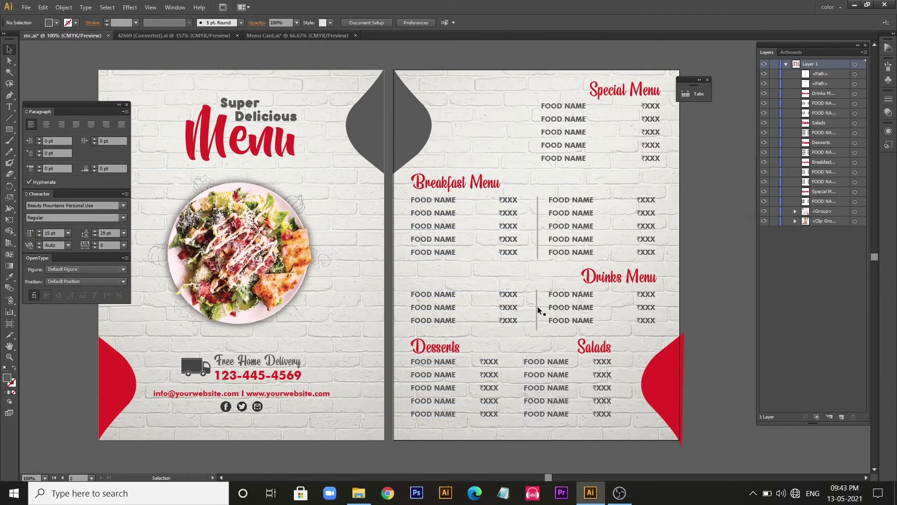
# Nudge the right column's Breakfast, Drinks and Special lists with the Special Menu and Drinks Menu headings slightly to the right
pyautogui.click(578, 239)
pyautogui.keyDown('shift'); pyautogui.click(578, 156); pyautogui.keyUp('shift')
pyautogui.keyDown('shift'); pyautogui.click(625, 91); pyautogui.keyUp('shift')
pyautogui.keyDown('shift'); pyautogui.click(615, 281); pyautogui.keyUp('shift')
pyautogui.keyDown('shift'); pyautogui.click(646, 306); pyautogui.keyUp('shift')
pyautogui.press('Right')
pyautogui.press('Right')
pyautogui.press('Right')
pyautogui.press('Right')
pyautogui.press('Right')
pyautogui.press('Right')
pyautogui.click(739, 243)
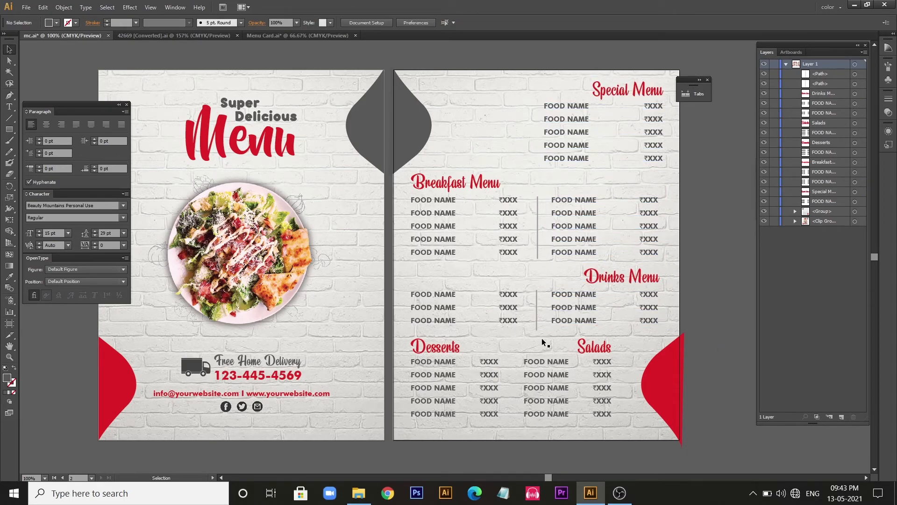
# Copy the meat board and milkshake images from 42669 [Converted].ai into mc.ai and move them toward page two's right side
pyautogui.click(206, 37)
pyautogui.click(453, 218)
pyautogui.keyDown('shift'); pyautogui.click(540, 238); pyautogui.keyUp('shift')
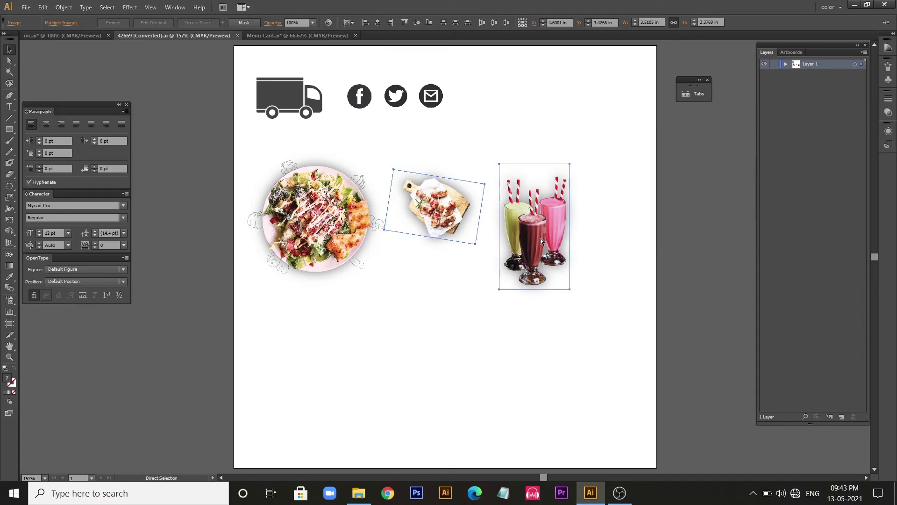
pyautogui.click(63, 36)
pyautogui.moveTo(695, 80); pyautogui.dragTo(47, 63)
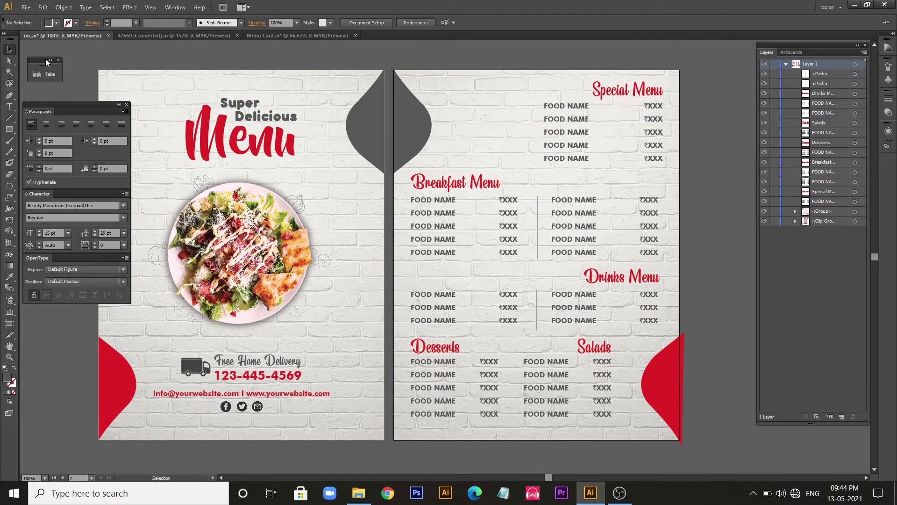
pyautogui.hotkey('ctrl', 'v')
pyautogui.moveTo(434, 232); pyautogui.dragTo(701, 101)
pyautogui.hscroll(5, 341, 347)
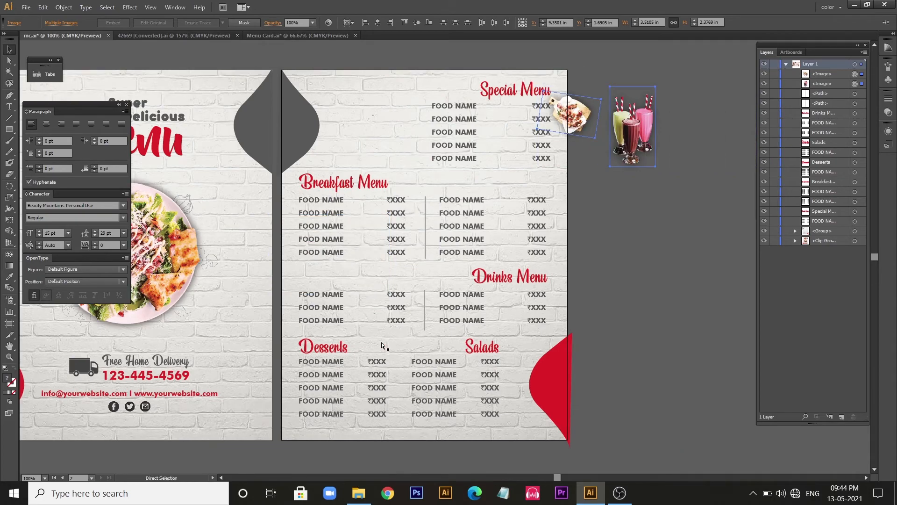
# Enlarge the meat board image and place it beside the Special Menu list, overlapping the grey corner shape
pyautogui.click(585, 164)
pyautogui.moveTo(577, 113); pyautogui.dragTo(370, 117)
pyautogui.moveTo(418, 75); pyautogui.dragTo(420, 99)
pyautogui.moveTo(409, 179); pyautogui.dragTo(412, 176)
pyautogui.moveTo(419, 97); pyautogui.dragTo(424, 94)
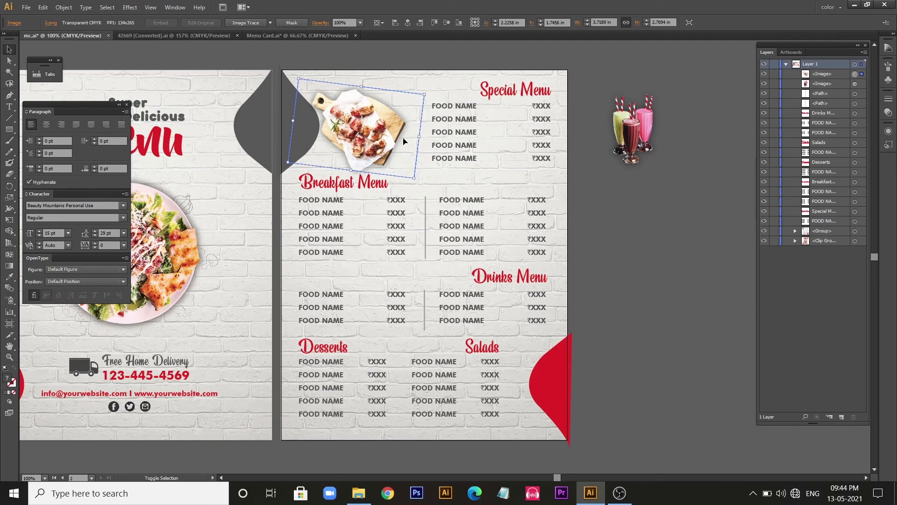
pyautogui.moveTo(404, 141); pyautogui.dragTo(395, 136)
pyautogui.click(657, 225)
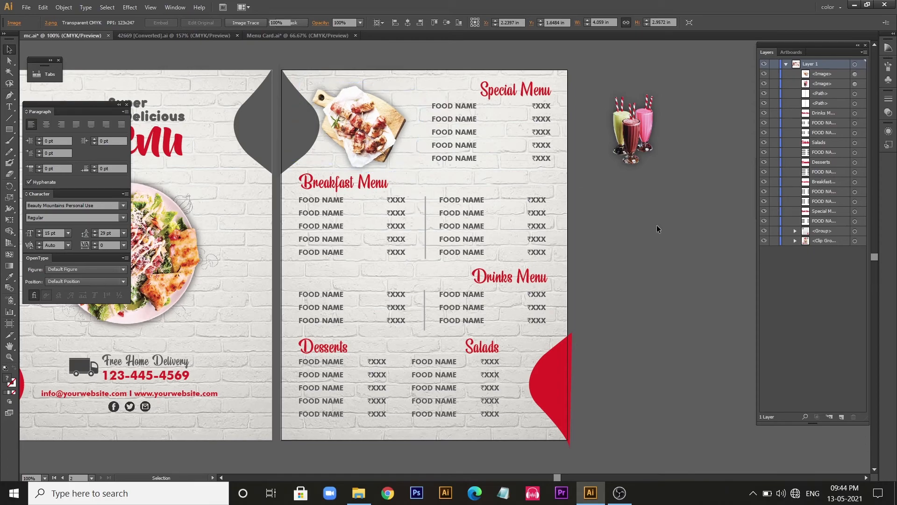
# Place the milkshake image beside the Salads list over the red corner shape and scale it down slightly
pyautogui.moveTo(566, 262); pyautogui.dragTo(582, 328)
pyautogui.moveTo(588, 287); pyautogui.dragTo(535, 387)
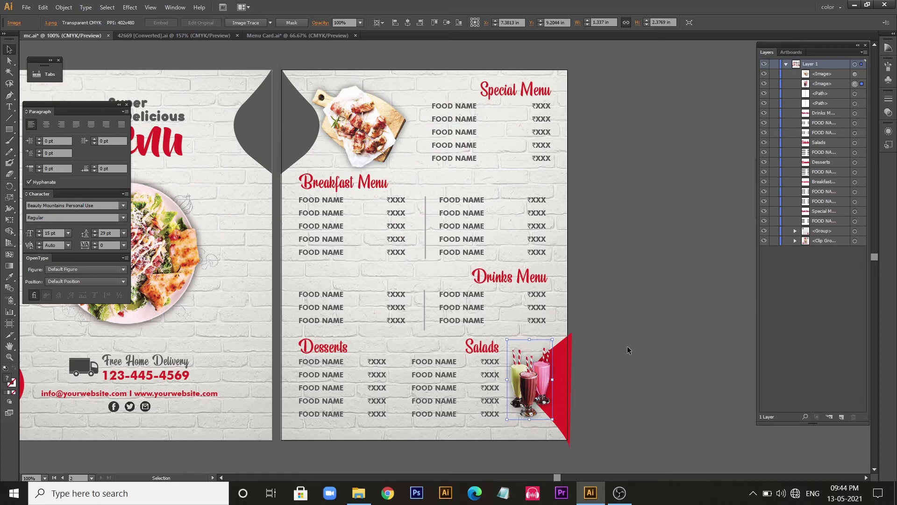
pyautogui.click(627, 345)
pyautogui.click(529, 401)
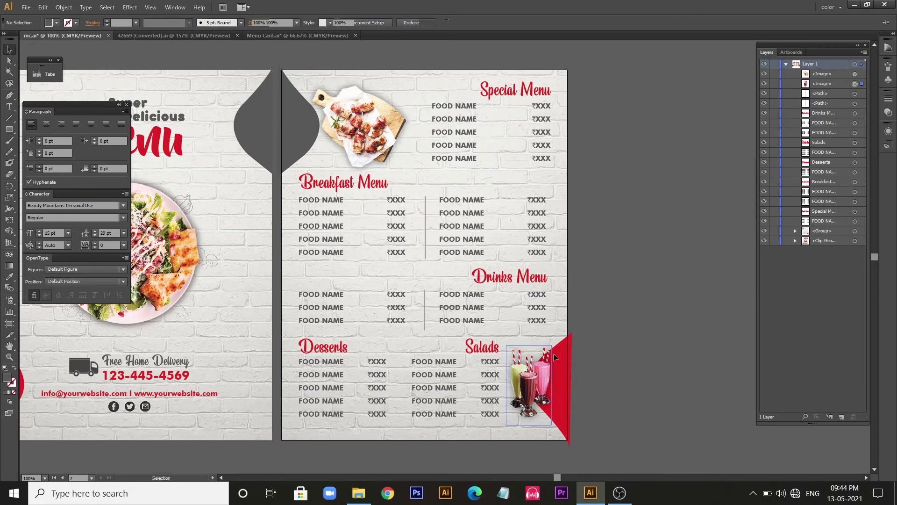
pyautogui.moveTo(552, 345); pyautogui.dragTo(547, 351)
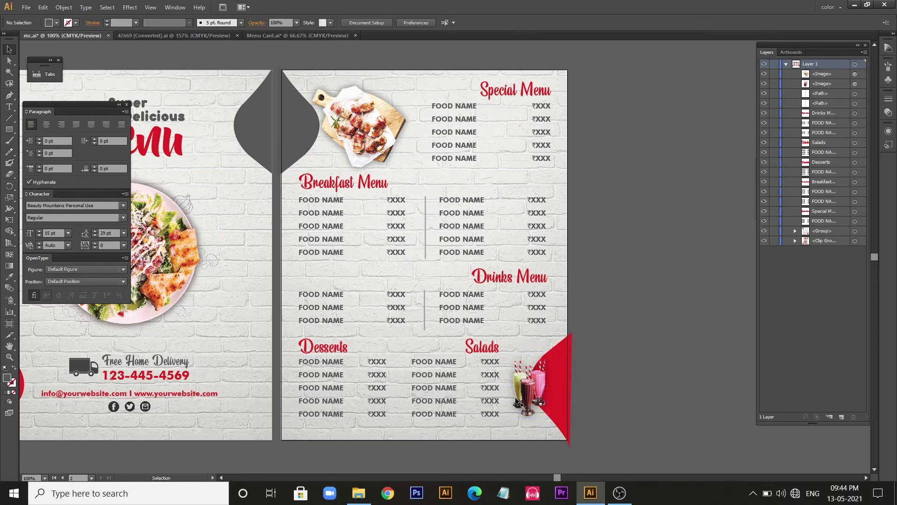
pyautogui.click(620, 342)
# Duplicate the Drinks Menu divider between the Desserts and Salads lists and stretch it to their height
pyautogui.click(424, 322)
pyautogui.moveTo(424, 322); pyautogui.dragTo(398, 400)
pyautogui.moveTo(398, 367); pyautogui.dragTo(398, 353)
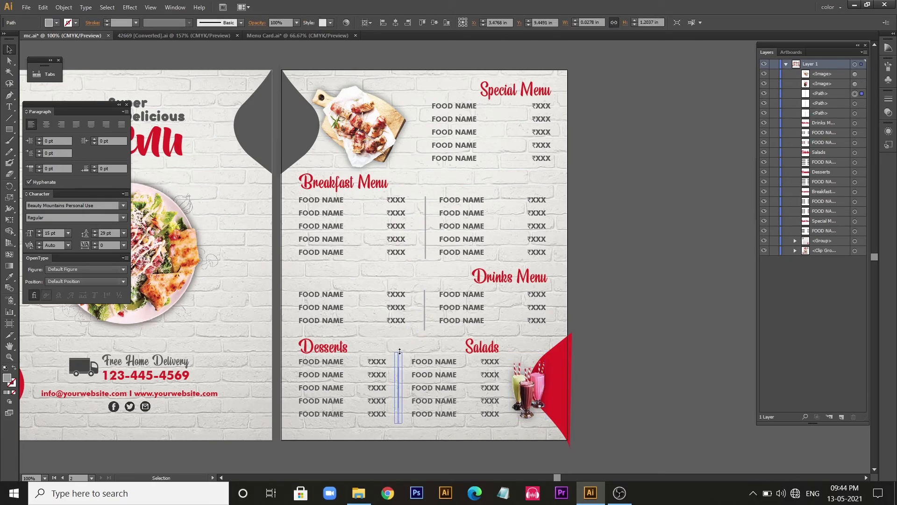
pyautogui.click(646, 347)
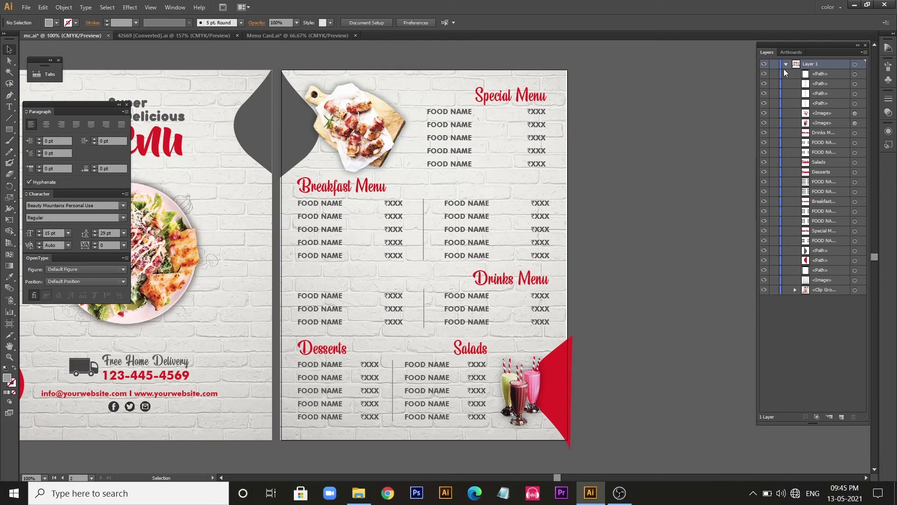
# Group all the objects on page two
pyautogui.moveTo(573, 73); pyautogui.dragTo(413, 76)
pyautogui.click(641, 104)
pyautogui.moveTo(593, 56); pyautogui.dragTo(285, 469)
pyautogui.hotkey('ctrl', 'g')
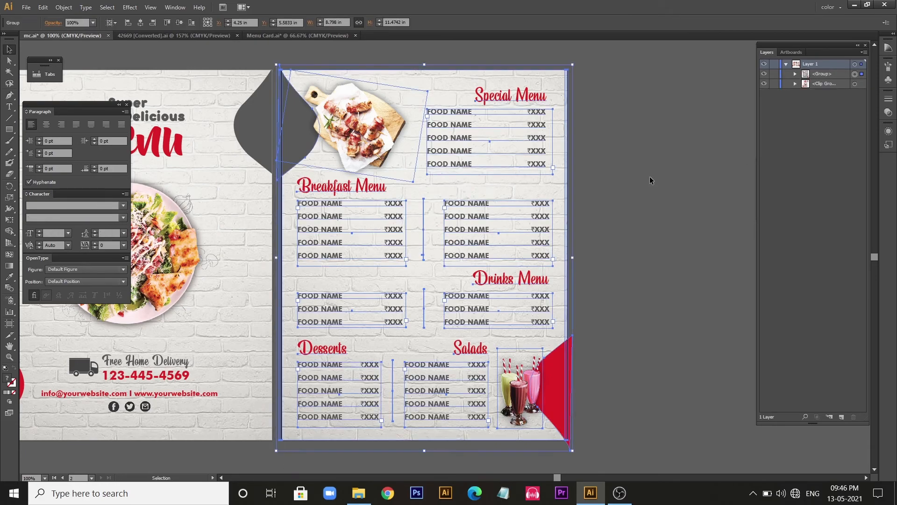
pyautogui.click(649, 176)
# Create an 8.5 by 11 in rectangle over page two
pyautogui.press('m')
pyautogui.click(399, 184)
pyautogui.write('8.5')
pyautogui.press('Tab')
pyautogui.write('11')
pyautogui.press('Return')
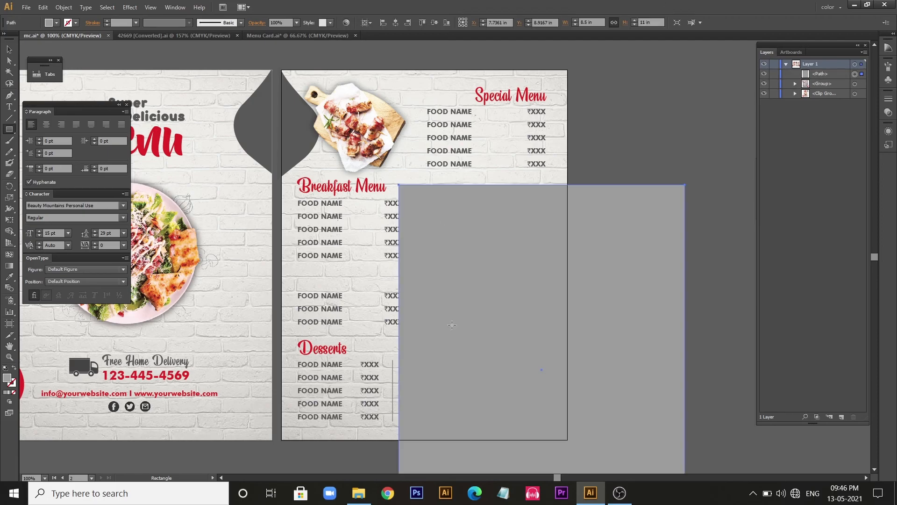
# Fill the page-sized rectangle with white (FFFFFF) and centre it horizontally and vertically on the page two artboard
pyautogui.doubleClick(8, 378)
pyautogui.click(122, 279)
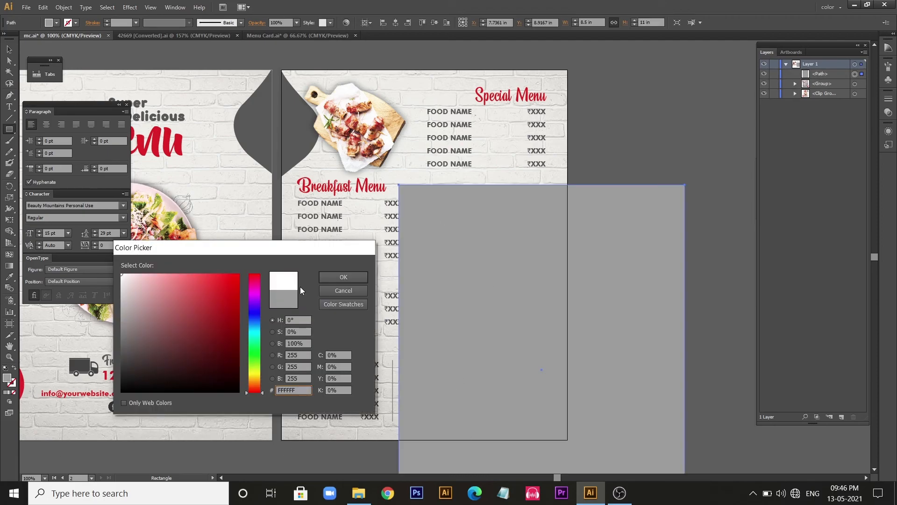
pyautogui.click(343, 277)
pyautogui.click(9, 49)
pyautogui.click(395, 23)
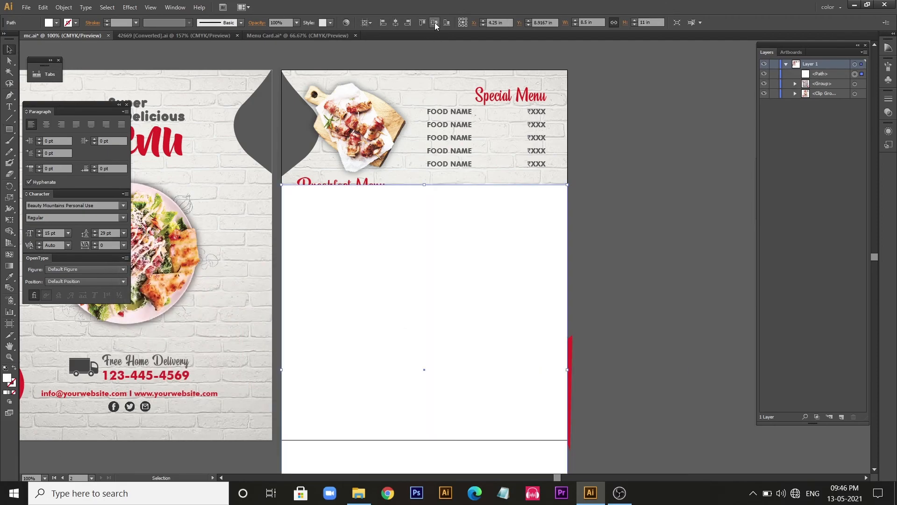
pyautogui.click(434, 22)
# Make a clipping mask from the white rectangle and the page two group to trim the artwork to the page
pyautogui.moveTo(592, 69); pyautogui.dragTo(276, 464)
pyautogui.rightClick(436, 223)
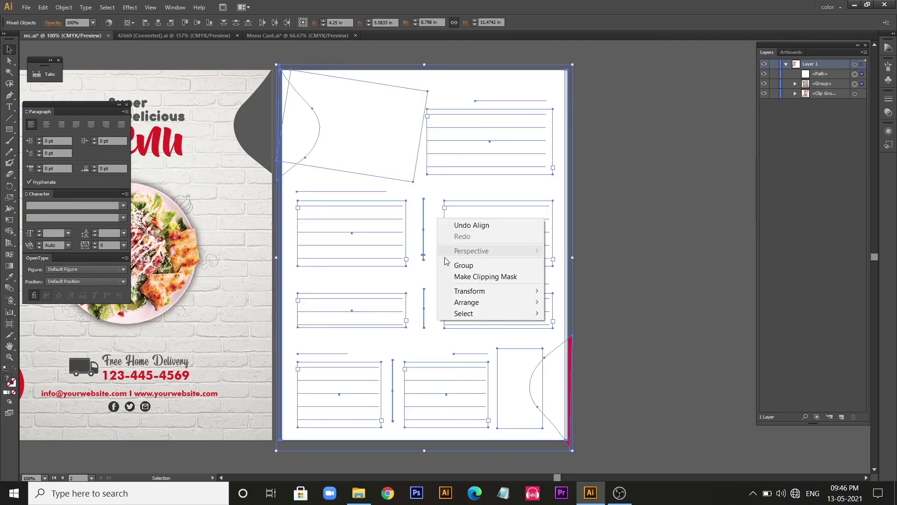
pyautogui.click(467, 275)
pyautogui.click(637, 245)
pyautogui.hscroll(-5, 613, 330)
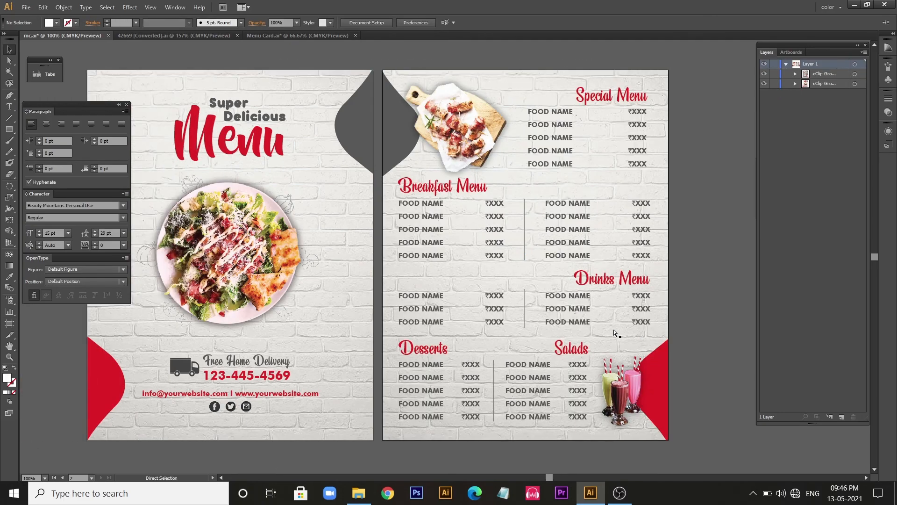
pyautogui.hscroll(-1, 613, 329)
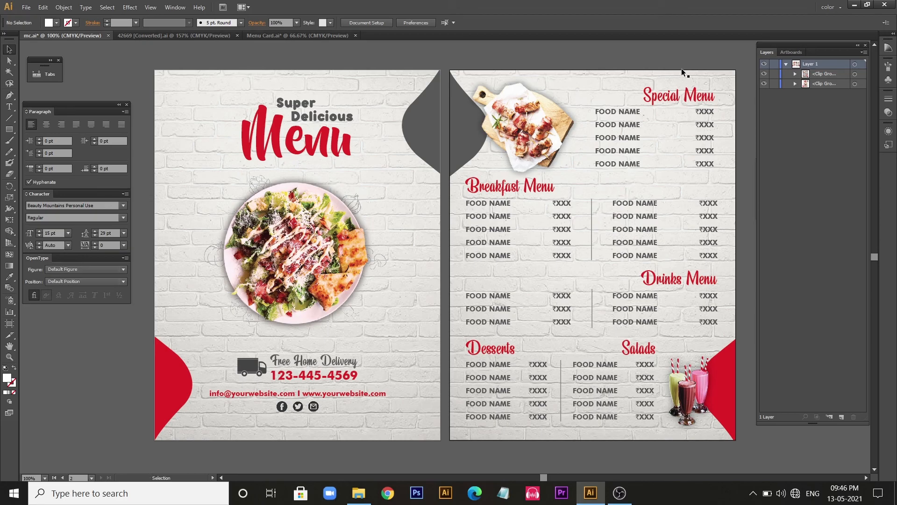